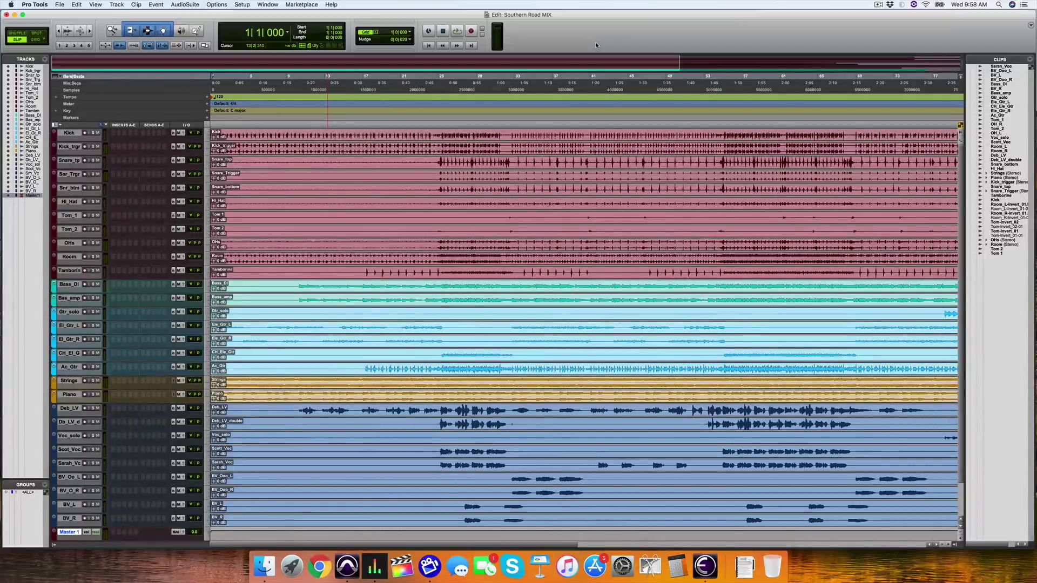
# Review the full session by switching between the Edit window's track waveforms and the Mix window's channel strips.
pyautogui.press('super+equal')
pyautogui.press('super+equal')
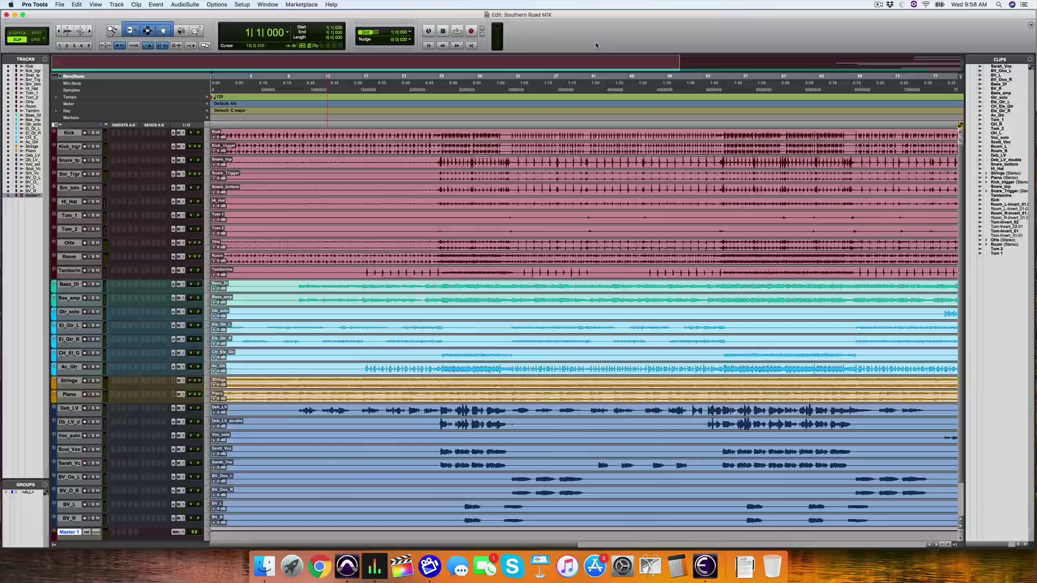
pyautogui.press('super+equal')
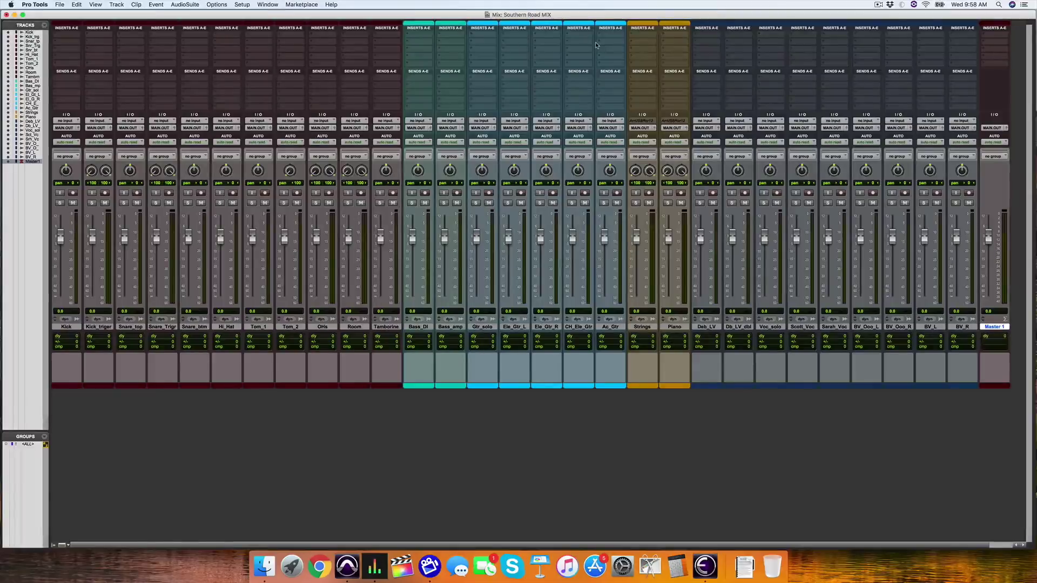
pyautogui.press('super+equal')
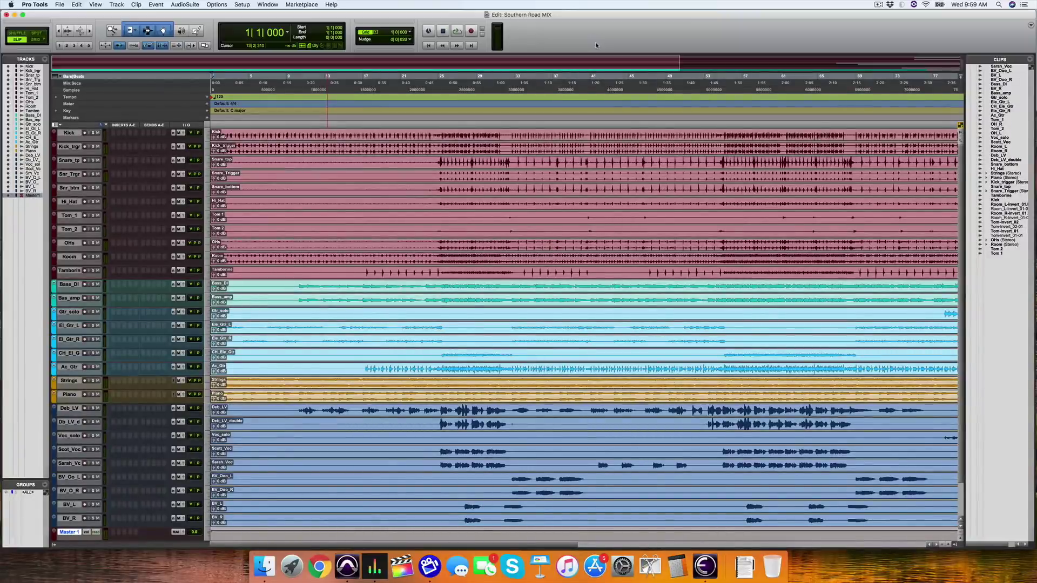
pyautogui.press('super+equal')
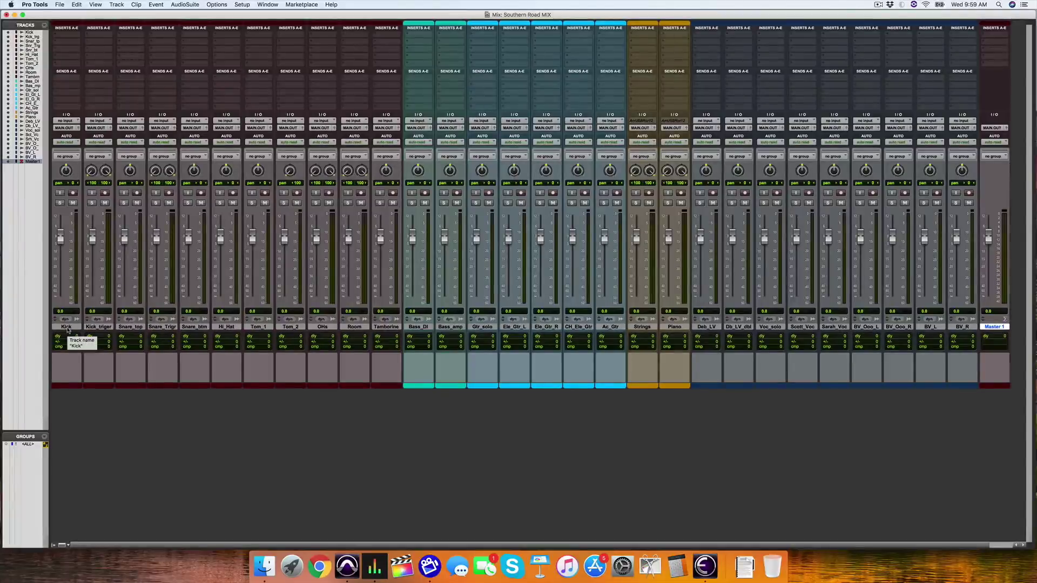
# Go through the mixer channels by instrument, selecting the drums from Kick to Tamborine, then basses, guitars, keys, all vocals and Master 1.
pyautogui.click(66, 327)
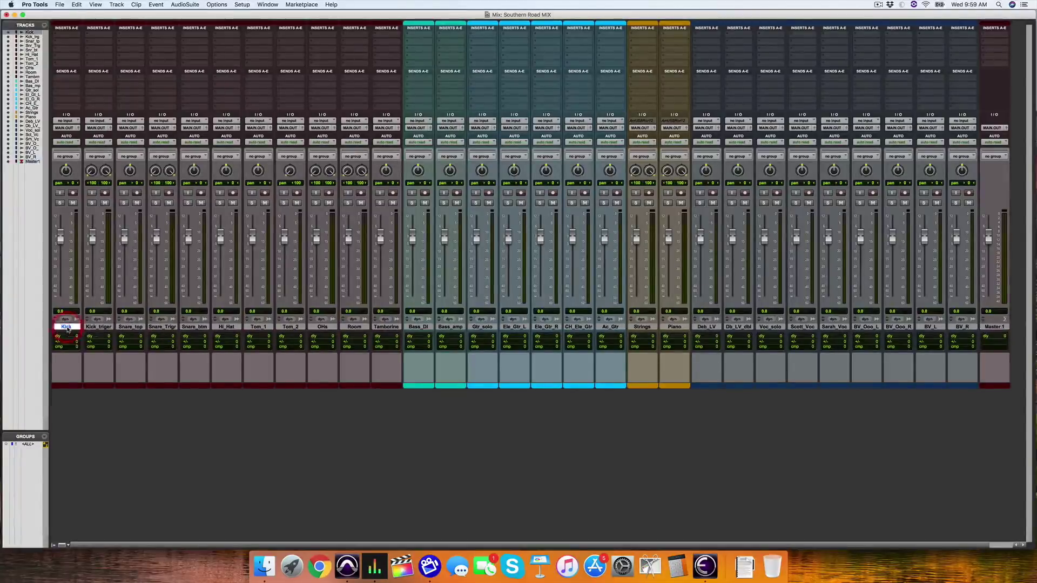
pyautogui.keyDown('shift'); pyautogui.click(386, 326); pyautogui.keyUp('shift')
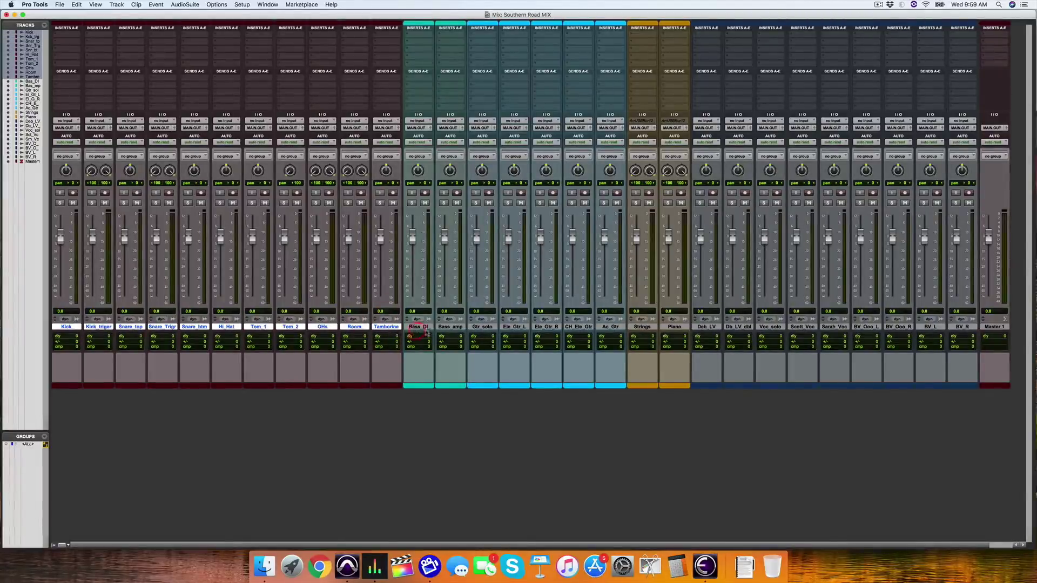
pyautogui.click(453, 327)
pyautogui.click(481, 326)
pyautogui.click(613, 327)
pyautogui.click(642, 327)
pyautogui.click(671, 327)
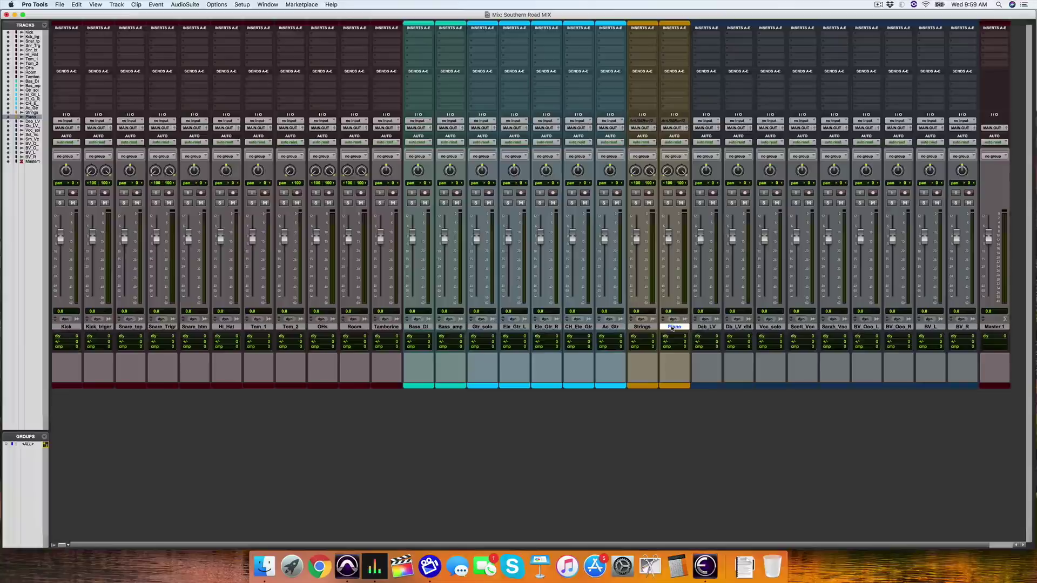
pyautogui.click(703, 326)
pyautogui.keyDown('shift'); pyautogui.click(967, 327); pyautogui.keyUp('shift')
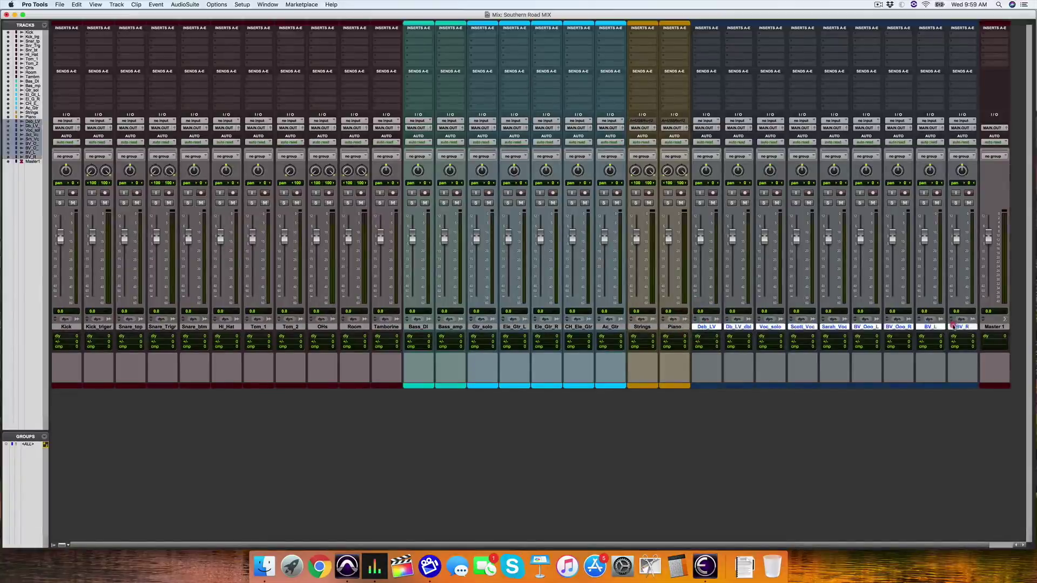
pyautogui.click(994, 326)
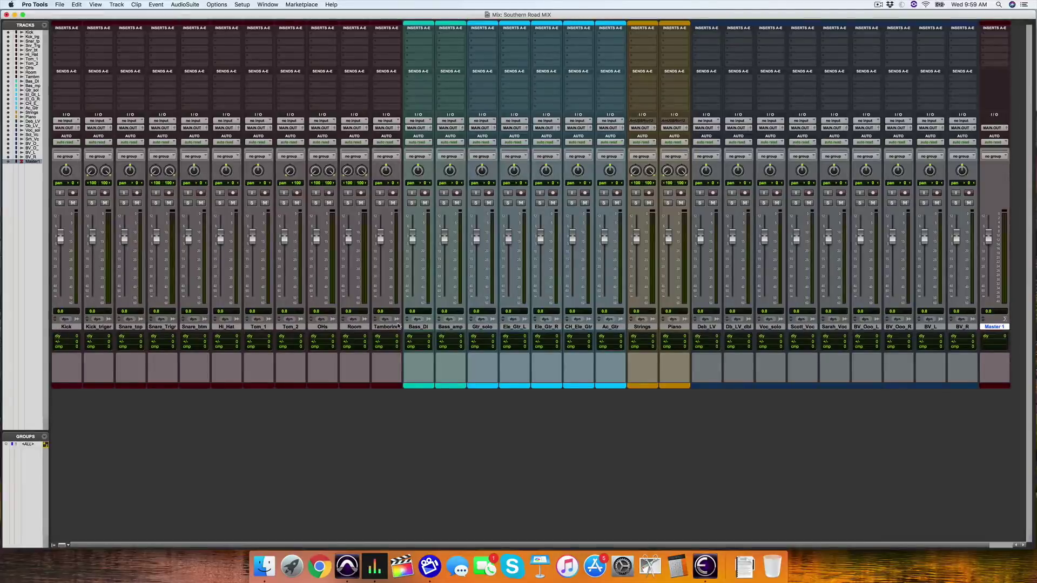
# Examine the electric guitar, Strings, Piano, Hi_Hat and snare clips by selecting them one after another in the Edit window.
pyautogui.press('super+equal')
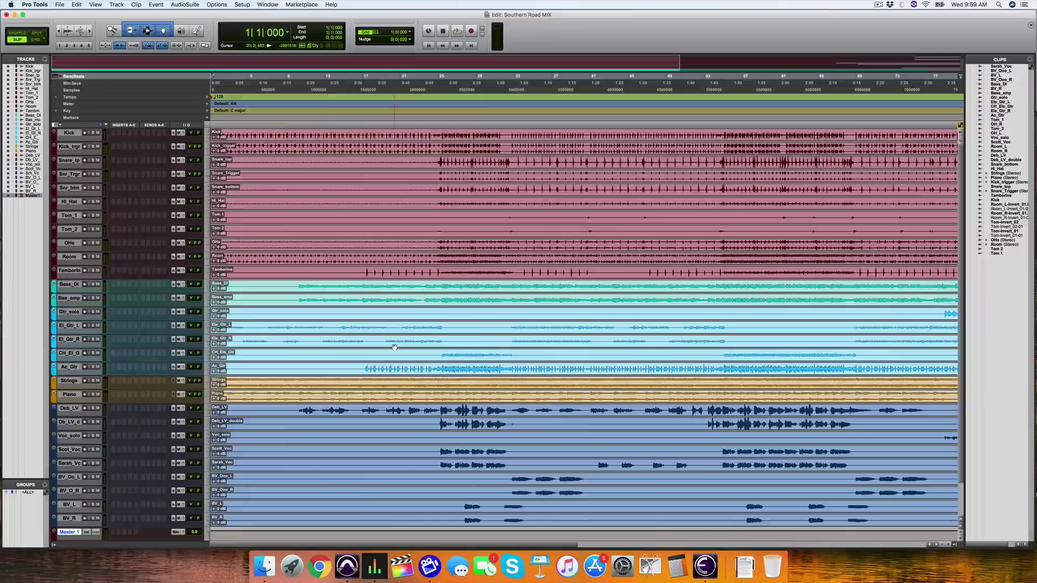
pyautogui.click(483, 332)
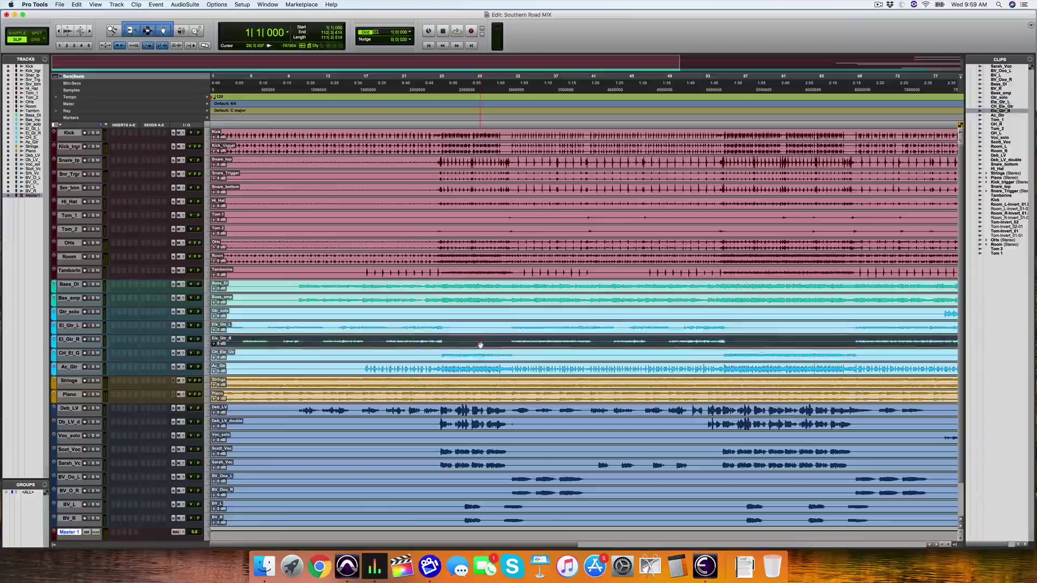
pyautogui.click(479, 354)
pyautogui.click(479, 384)
pyautogui.click(478, 397)
pyautogui.click(478, 387)
pyautogui.click(486, 204)
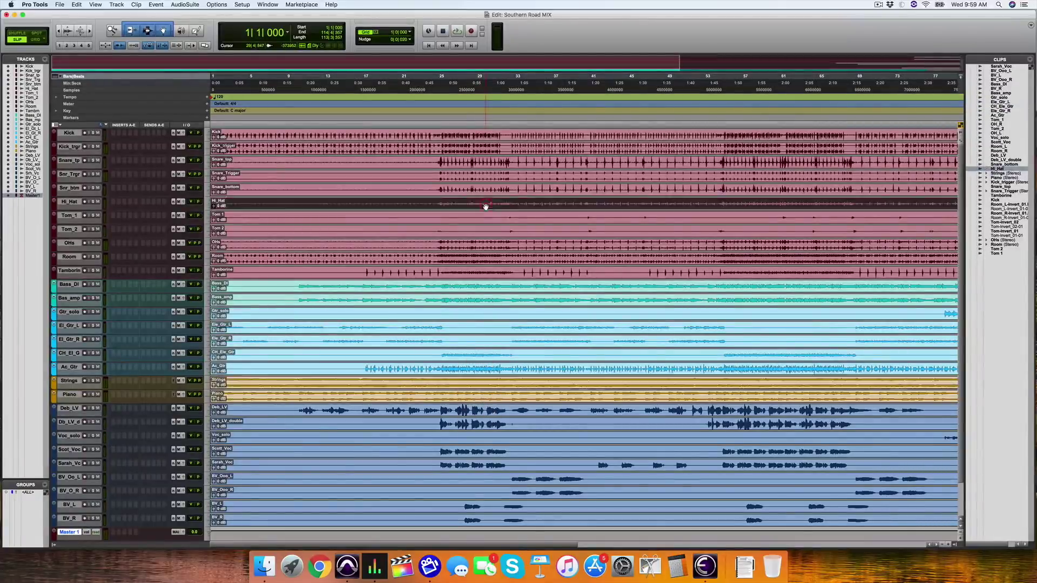
pyautogui.click(484, 187)
pyautogui.click(484, 178)
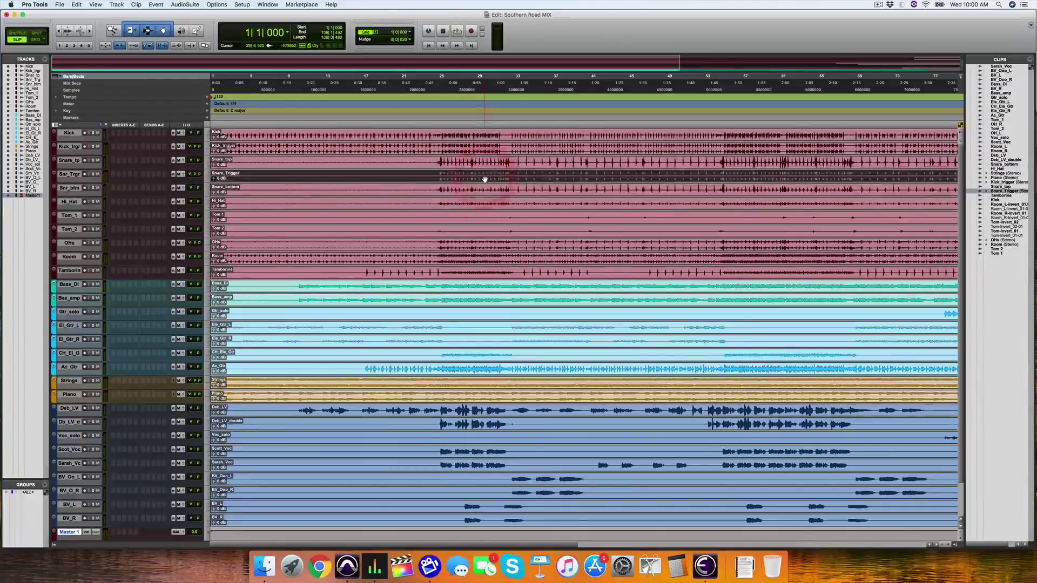
pyautogui.press('super+equal')
pyautogui.press('super+equal')
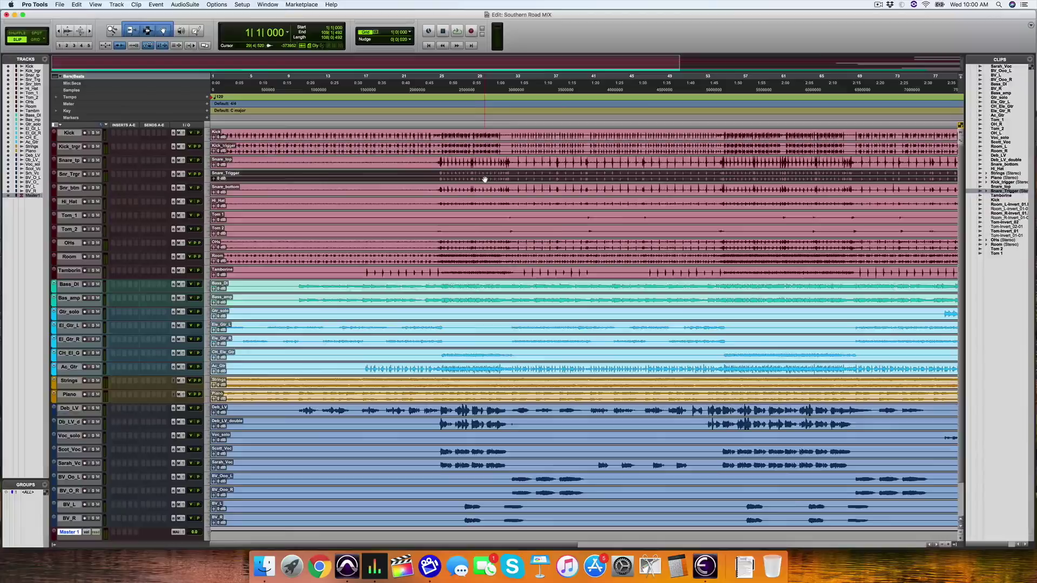
# Zoom in on the start of the timeline and play the session from just before bar 2.
pyautogui.click(437, 173)
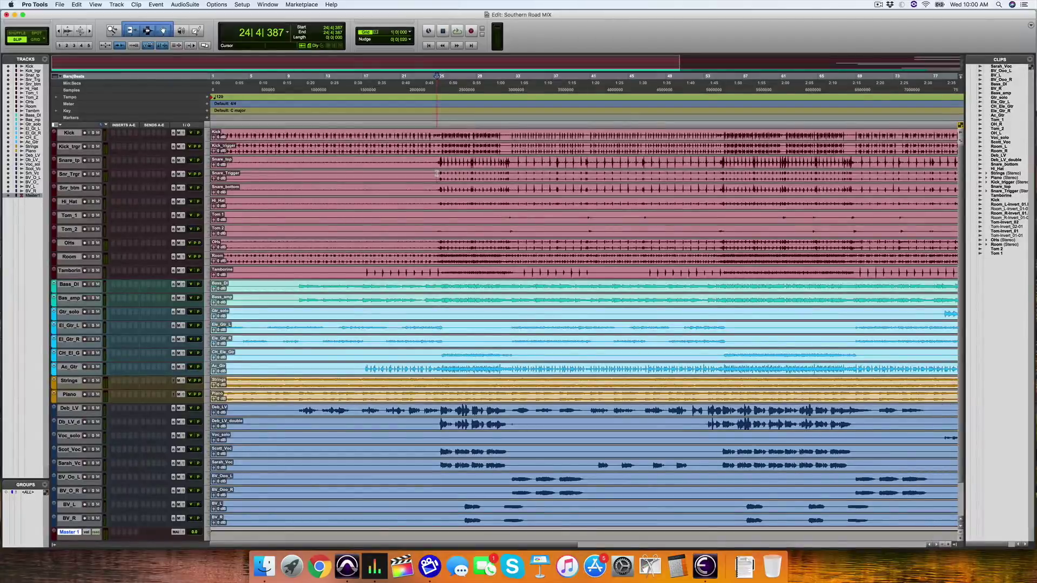
pyautogui.press('Return')
pyautogui.press('super+bracketright')
pyautogui.press('super+bracketright')
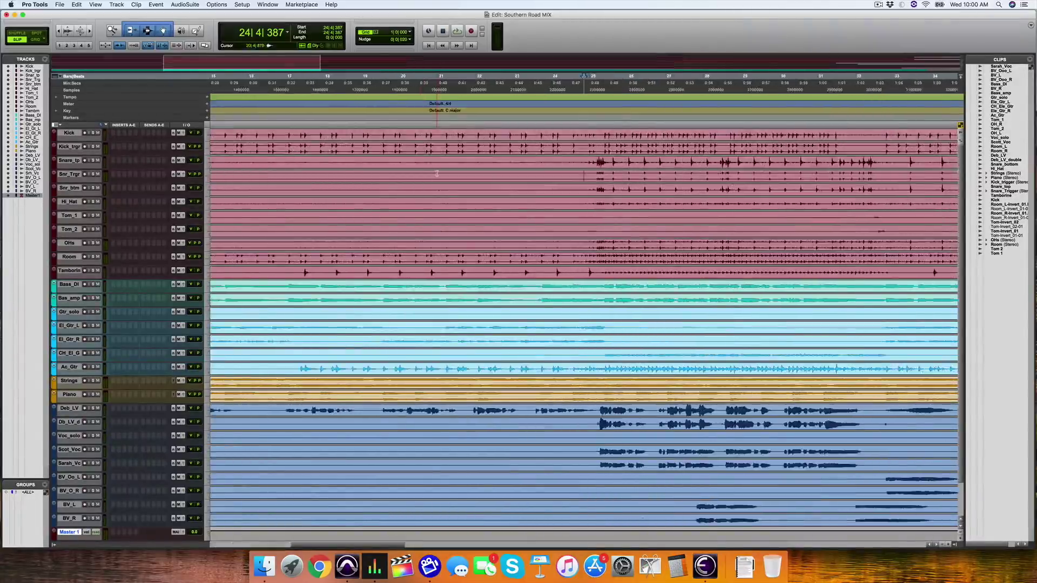
pyautogui.click(233, 161)
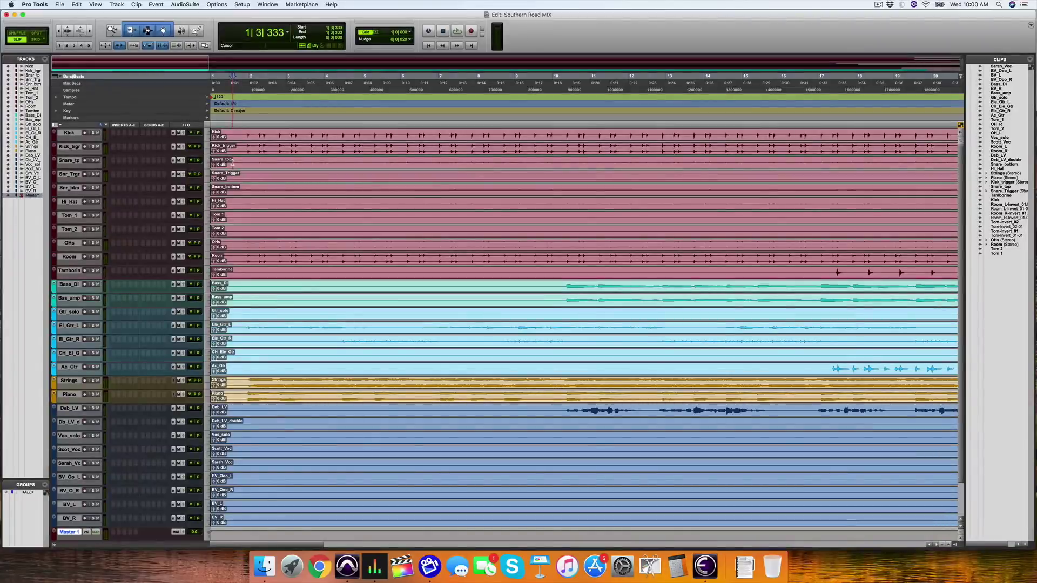
pyautogui.press('space')
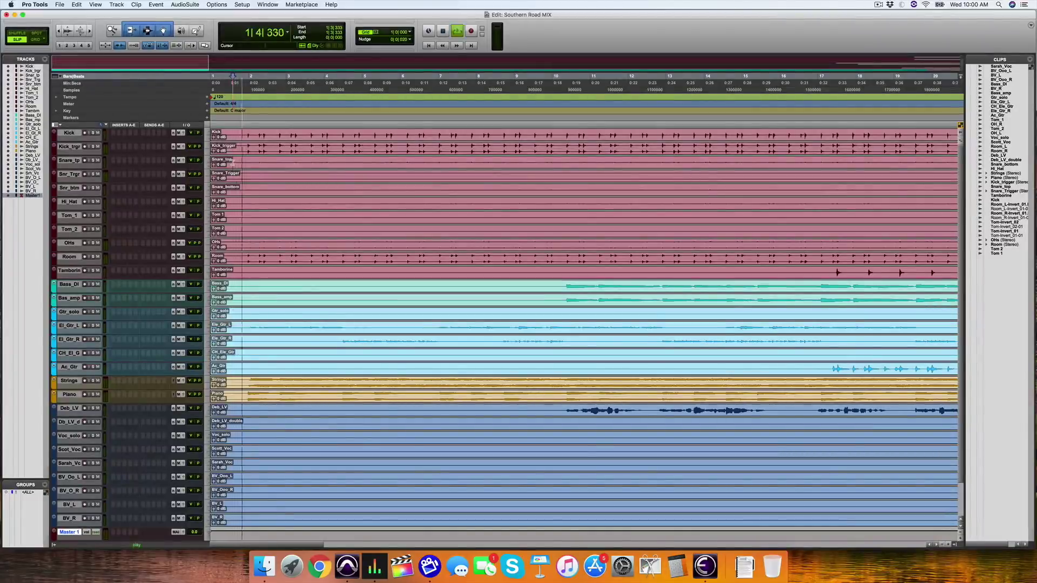
# Check the levels on the Master 1 meter and the individual channel meters in the Mix window during playback.
pyautogui.press('super+equal')
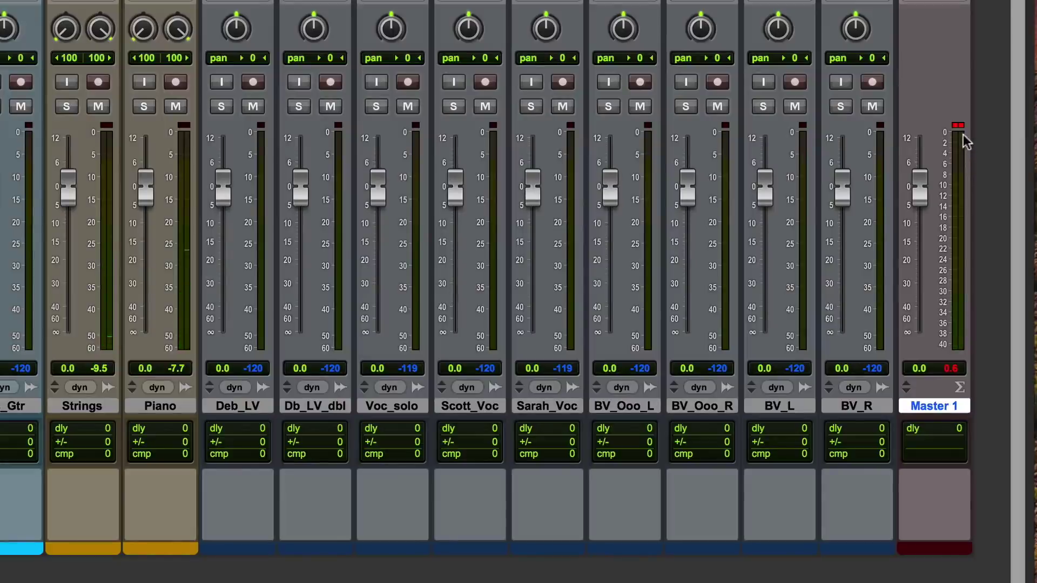
pyautogui.press('super+equal')
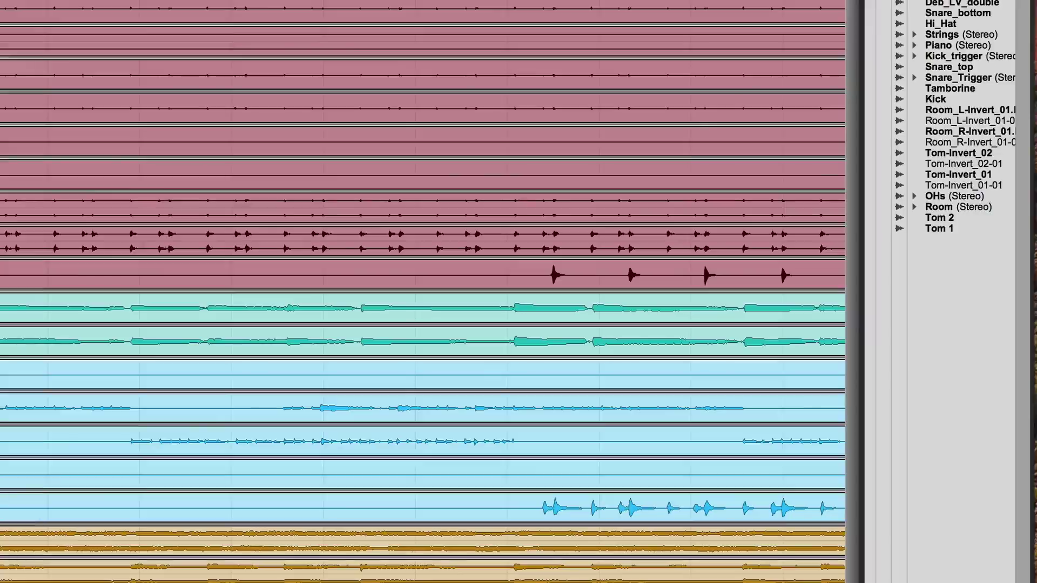
pyautogui.press('super+equal')
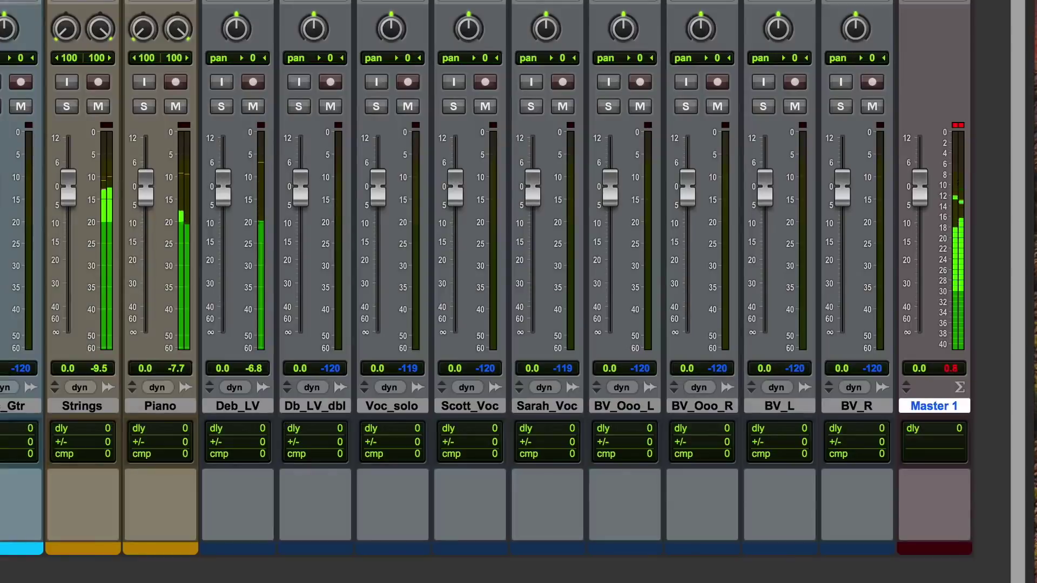
pyautogui.hscroll(3, 626, 177)
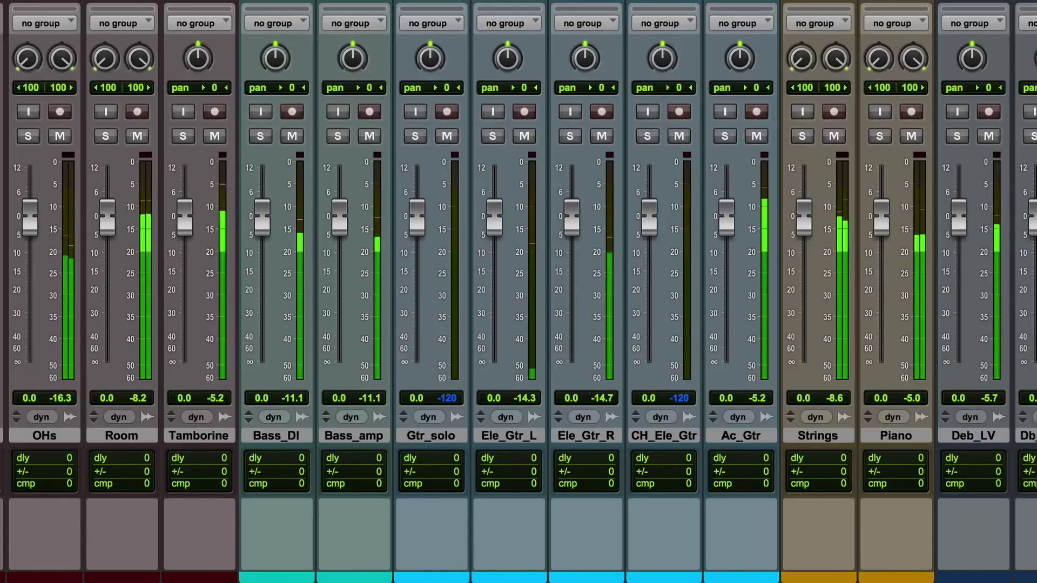
# Listen to the Tamborine track in solo, return to the full mix and stop playback.
pyautogui.click(182, 137)
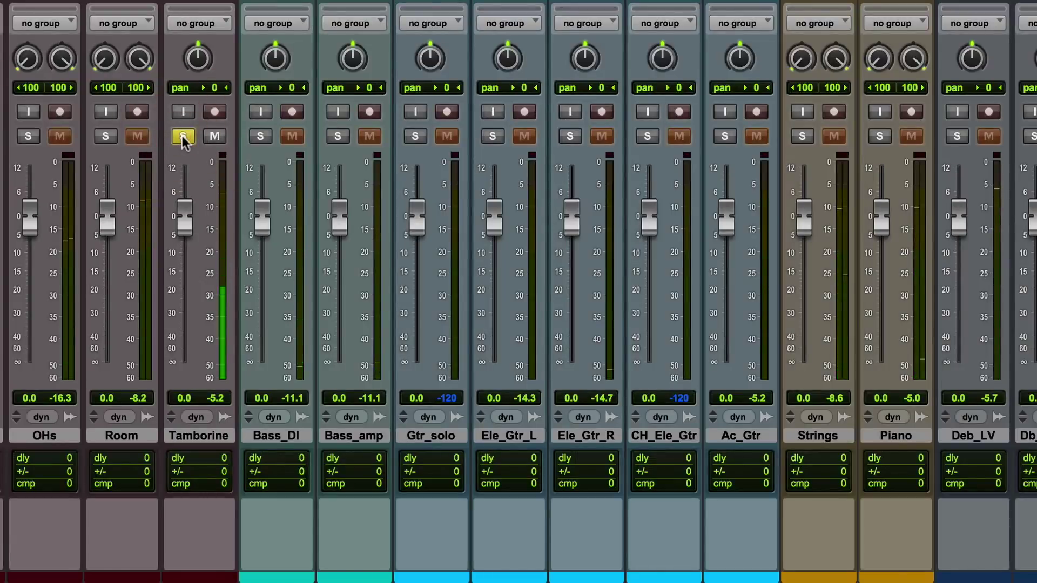
pyautogui.click(183, 137)
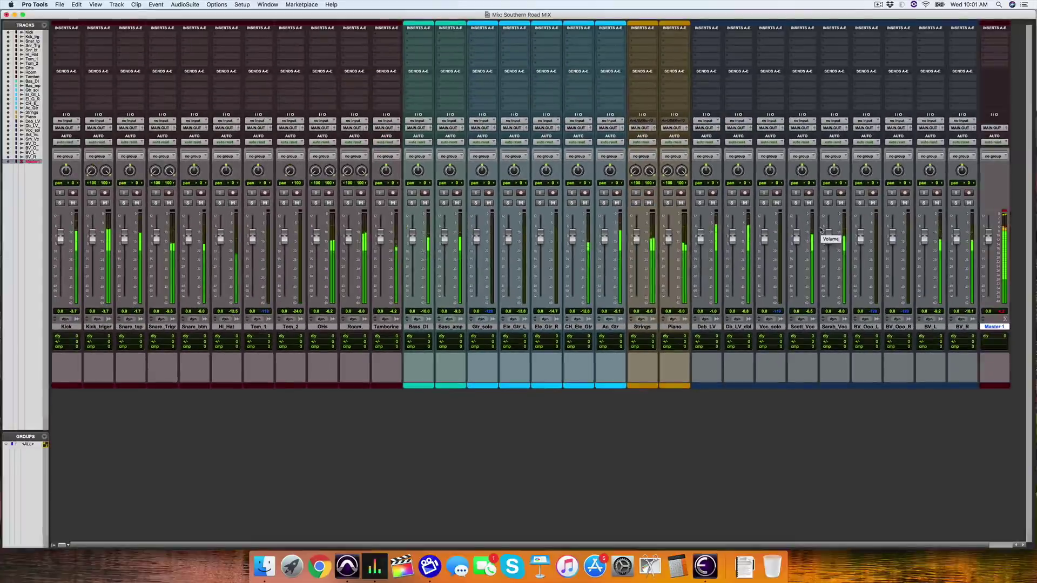
pyautogui.press('space')
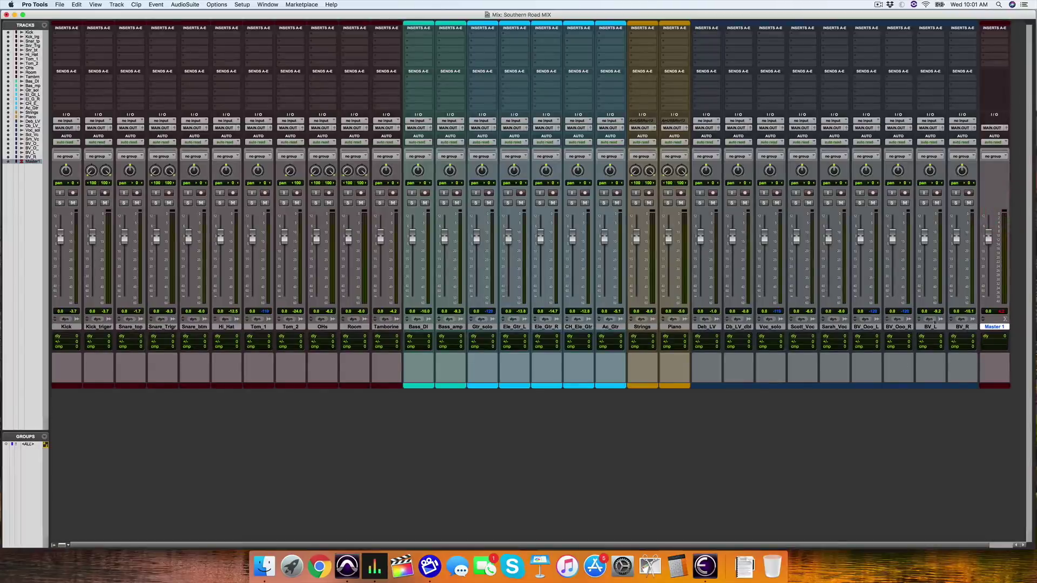
# Enlarge the track heights in the Edit window and zoom in on the start of the selected Room clip.
pyautogui.press('super+equal')
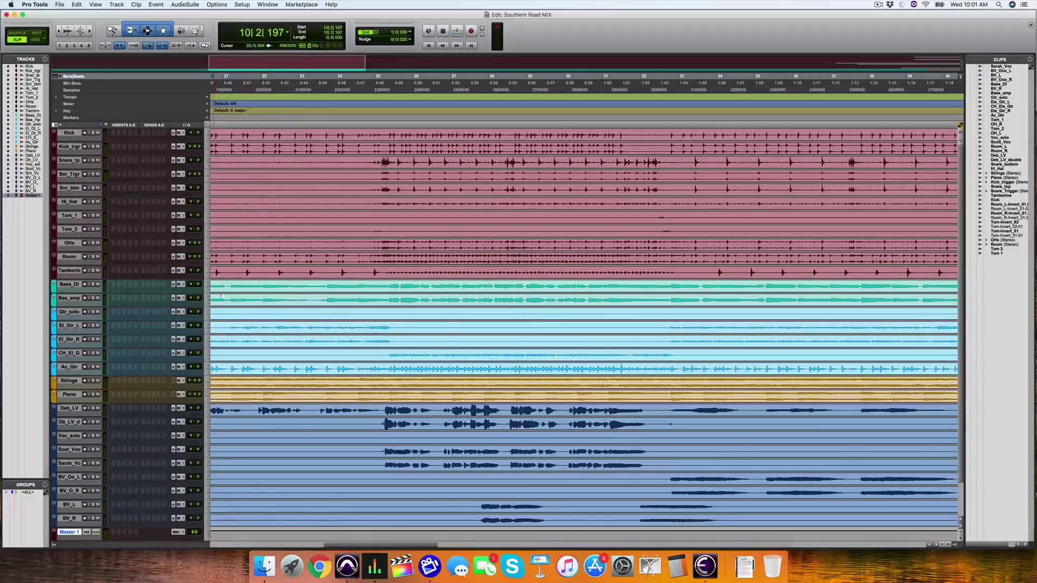
pyautogui.hotkey('ctrl', 'alt', 'Up')
pyautogui.press('Up')
pyautogui.press('Up')
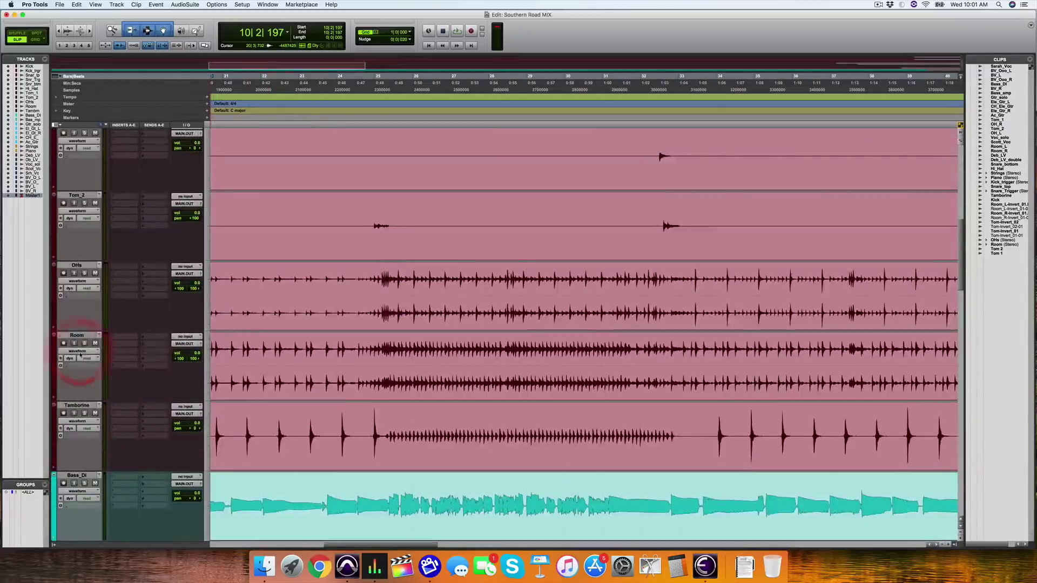
pyautogui.hscroll(-10, 257, 337)
pyautogui.click(248, 377)
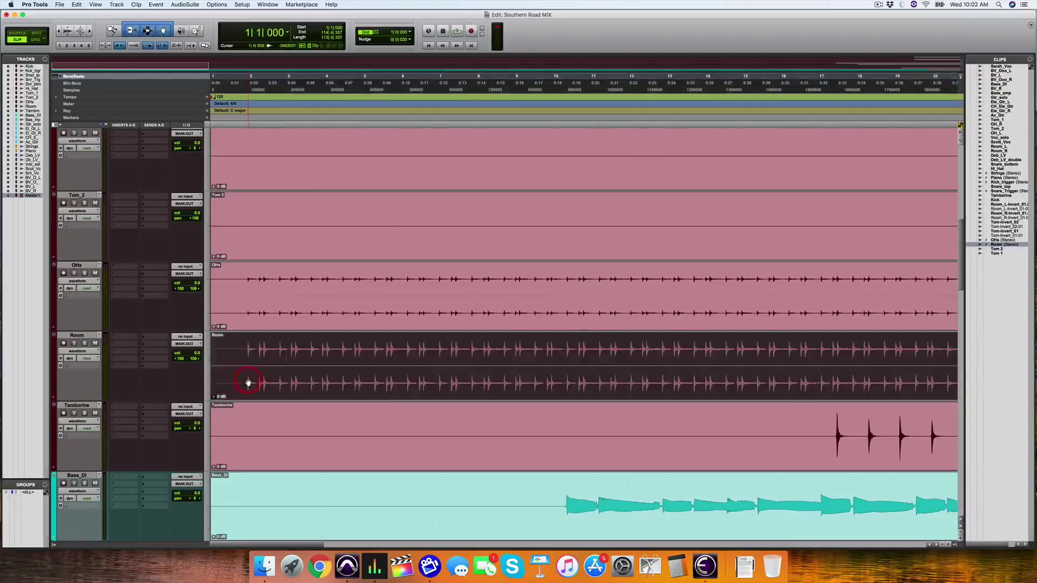
pyautogui.press('super+bracketright')
pyautogui.press('super+bracketright')
pyautogui.press('super+bracketright')
pyautogui.press('super+bracketright')
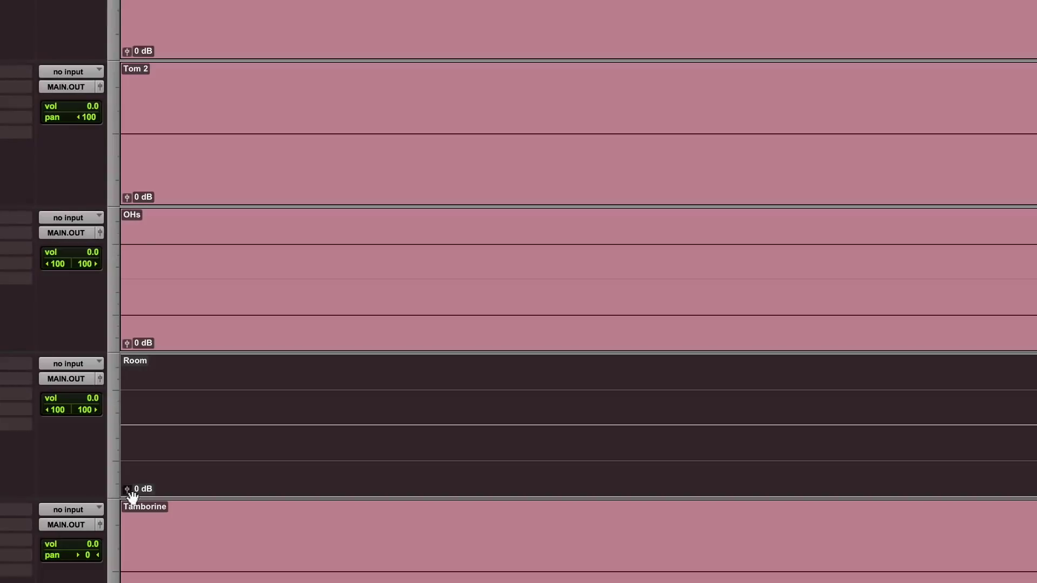
# Raise the Room clip's gain to +6.0 dB, reset it to 0 dB and deselect the clip.
pyautogui.click(126, 490)
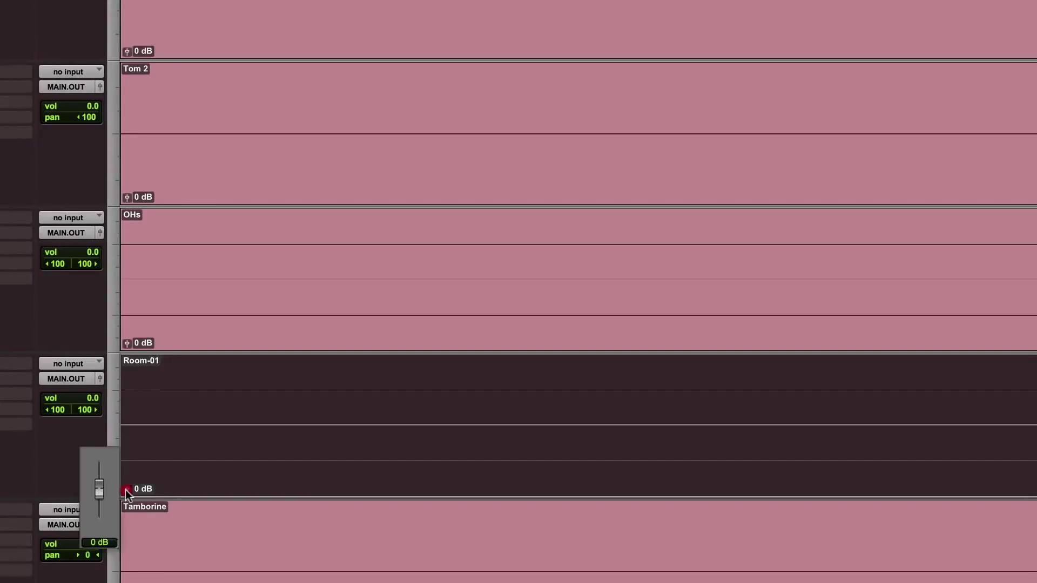
pyautogui.moveTo(126, 492); pyautogui.dragTo(127, 482)
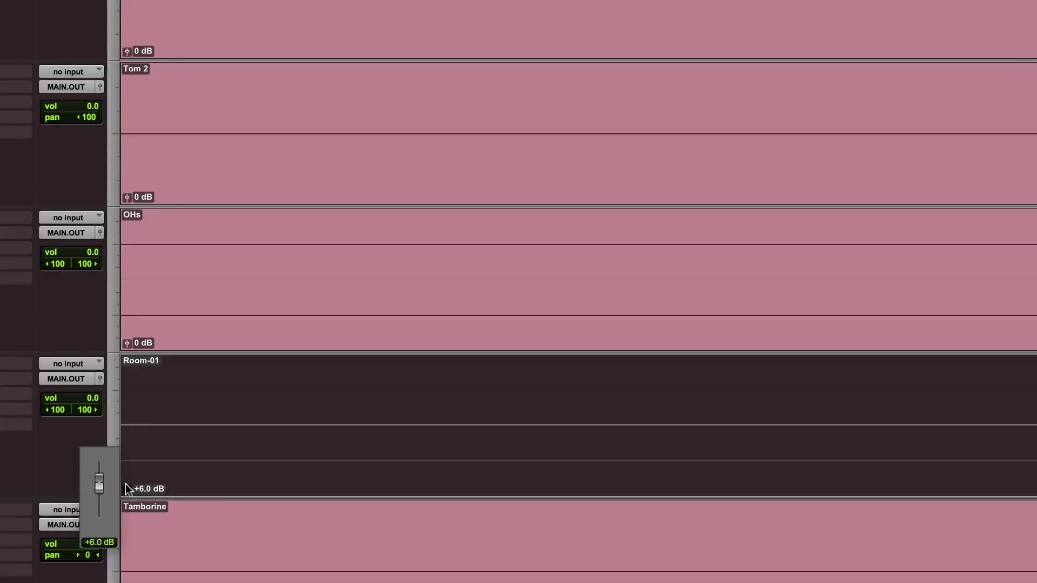
pyautogui.click(126, 491)
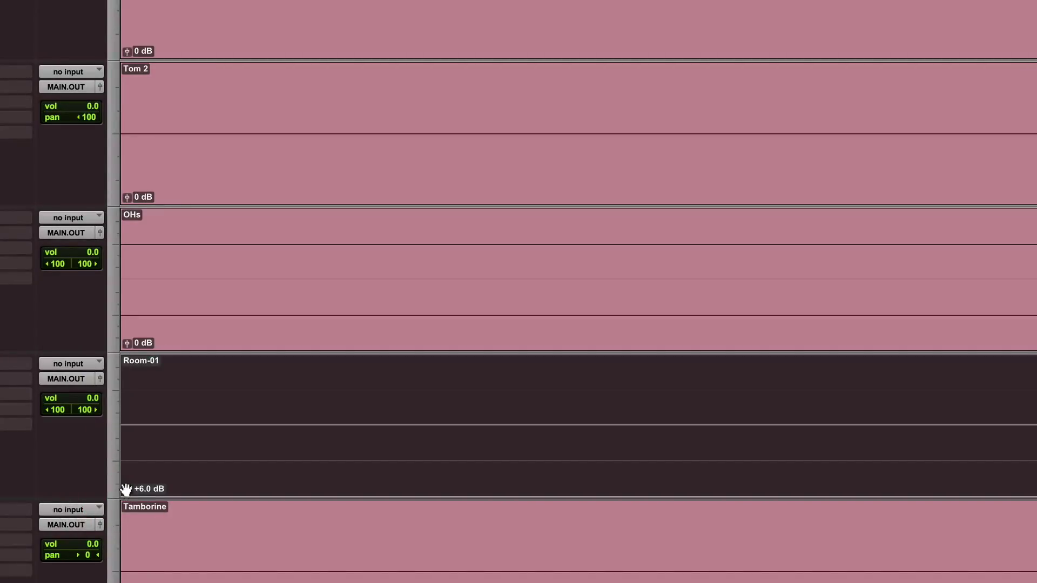
pyautogui.keyDown('alt'); pyautogui.click(125, 489); pyautogui.keyUp('alt')
pyautogui.click(695, 385)
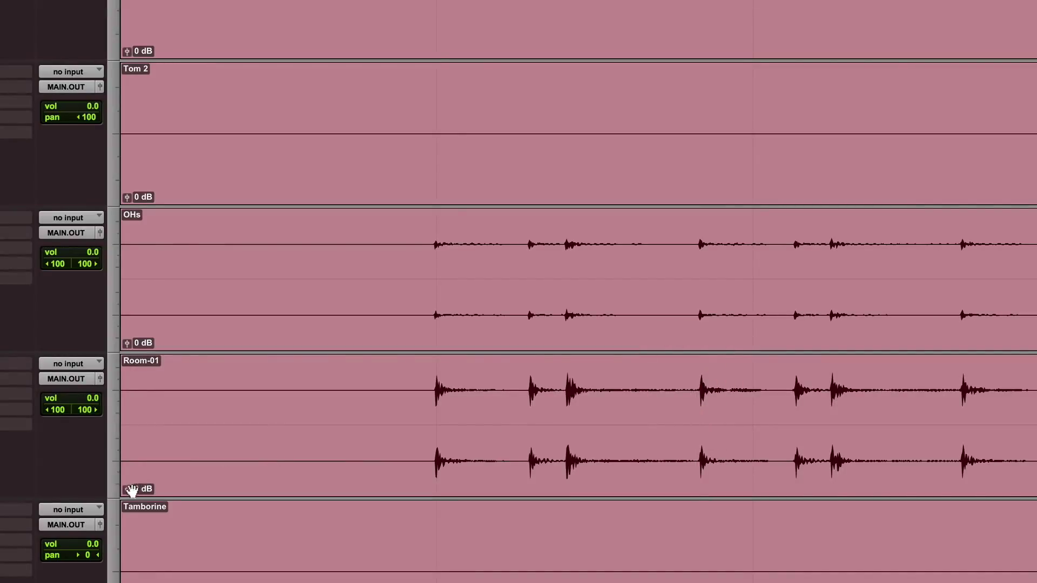
# Lower the Room clip's gain to -9.4 dB and undo the change.
pyautogui.moveTo(127, 489); pyautogui.dragTo(128, 503)
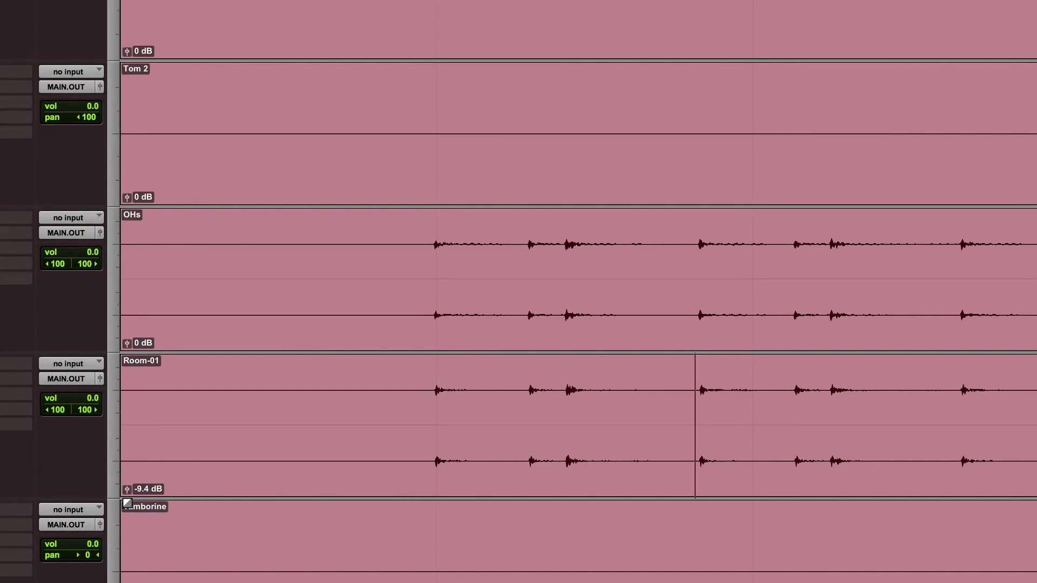
pyautogui.hotkey('ctrl', 'z')
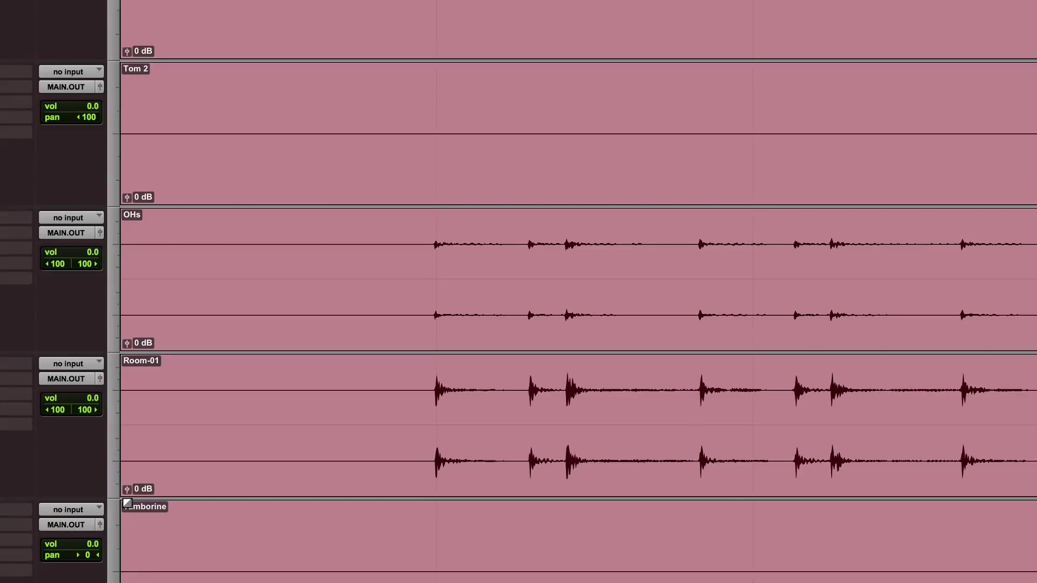
# Select the Room clip, check the channel faders in the Mix window and return to the Edit window.
pyautogui.click(690, 495)
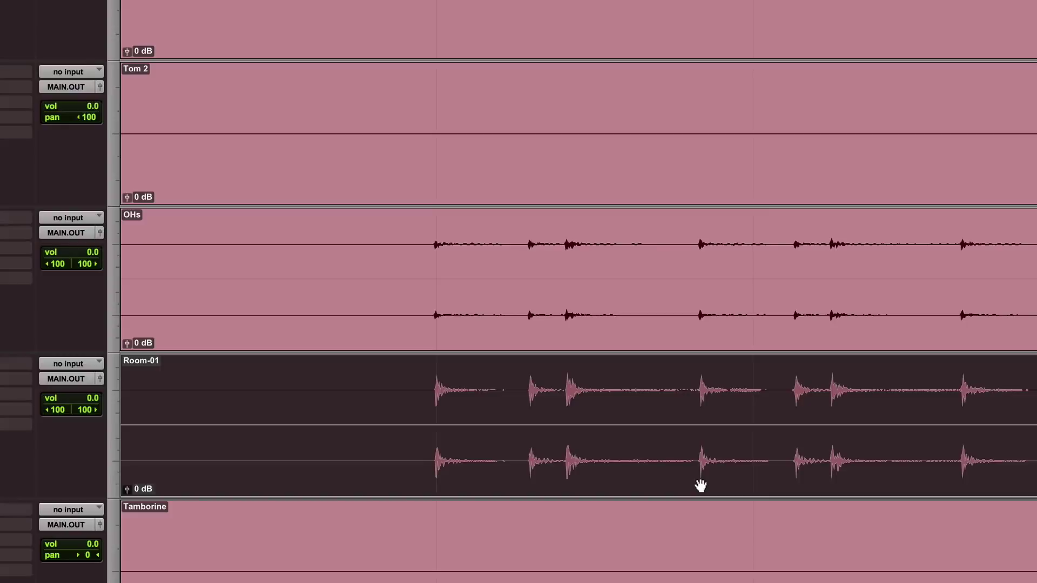
pyautogui.press('super+equal')
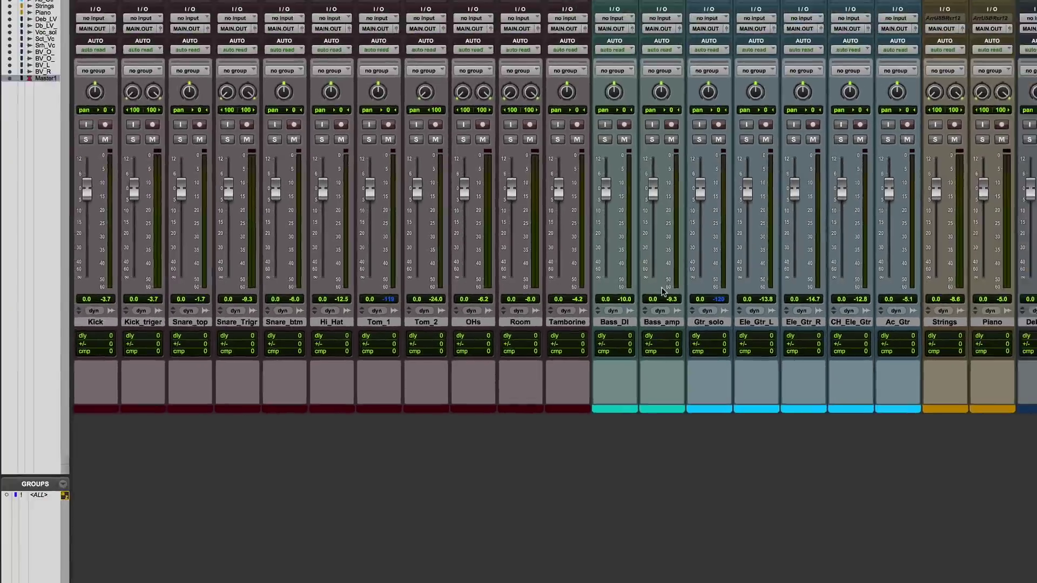
pyautogui.press('super+equal')
# Audition the lead vocal in solo from its loud passage, and lower the lead vocal clip's gain to -3.8 dB and its double's to -5.6 dB.
pyautogui.scroll(-10, 662, 293)
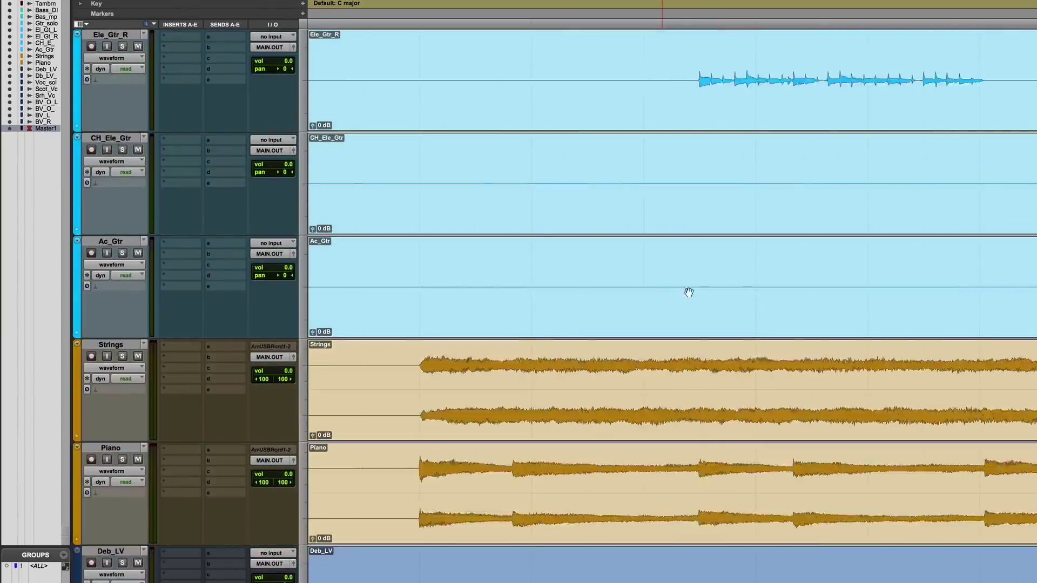
pyautogui.scroll(-5, 570, 385)
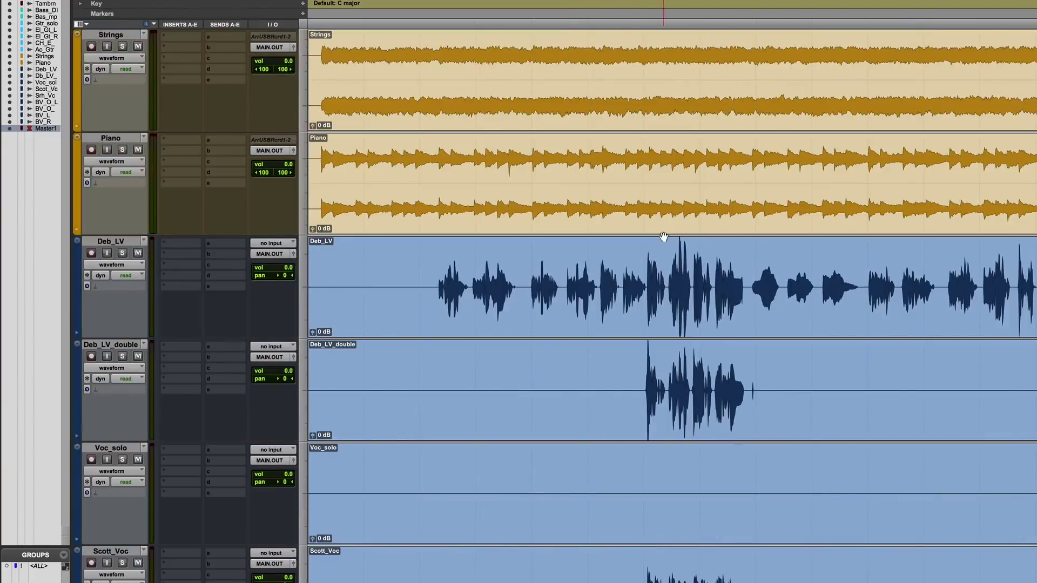
pyautogui.click(671, 262)
pyautogui.click(122, 253)
pyautogui.press('space')
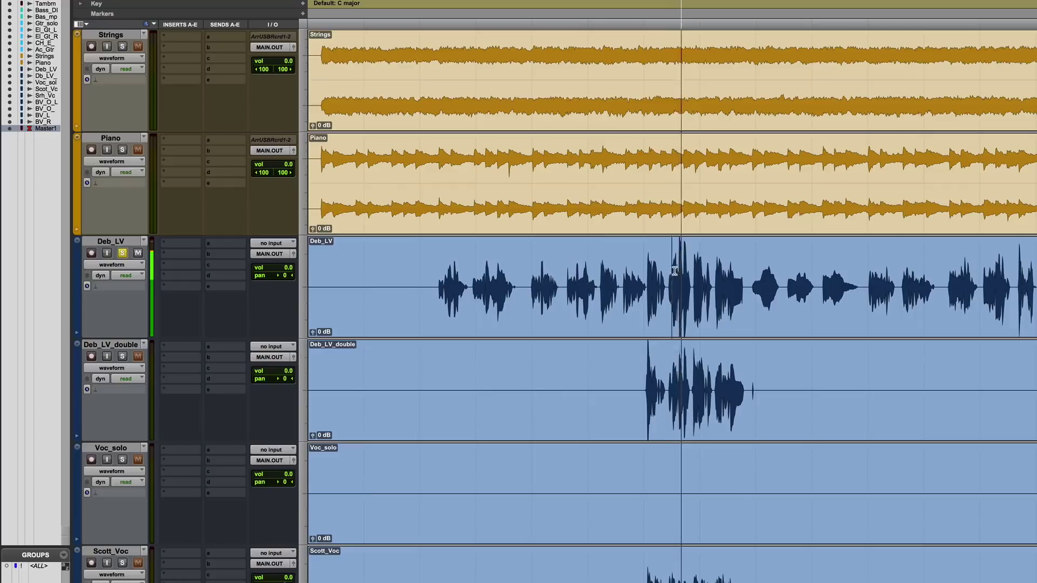
pyautogui.press('space')
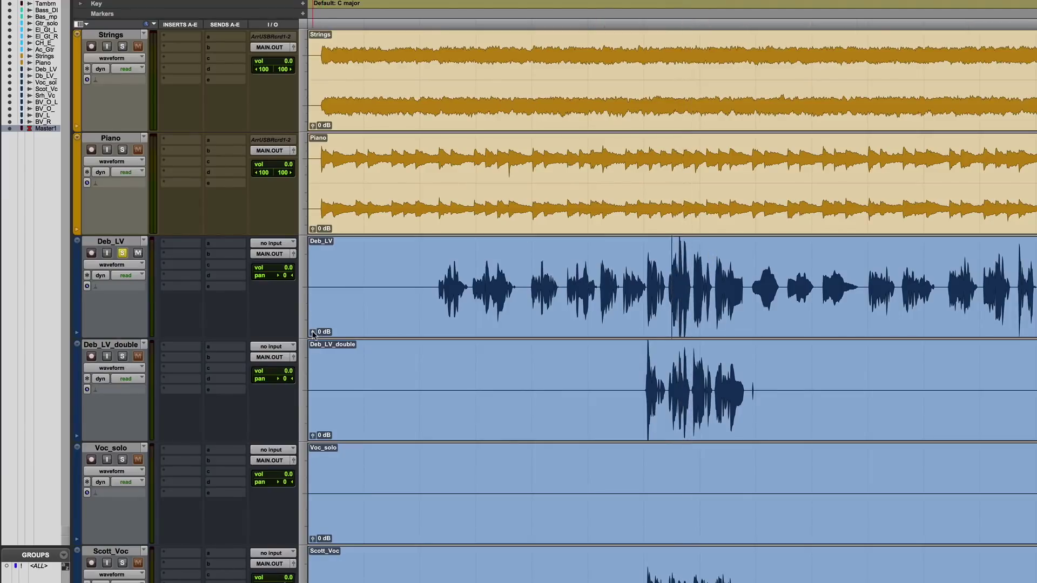
pyautogui.moveTo(313, 331); pyautogui.dragTo(313, 338)
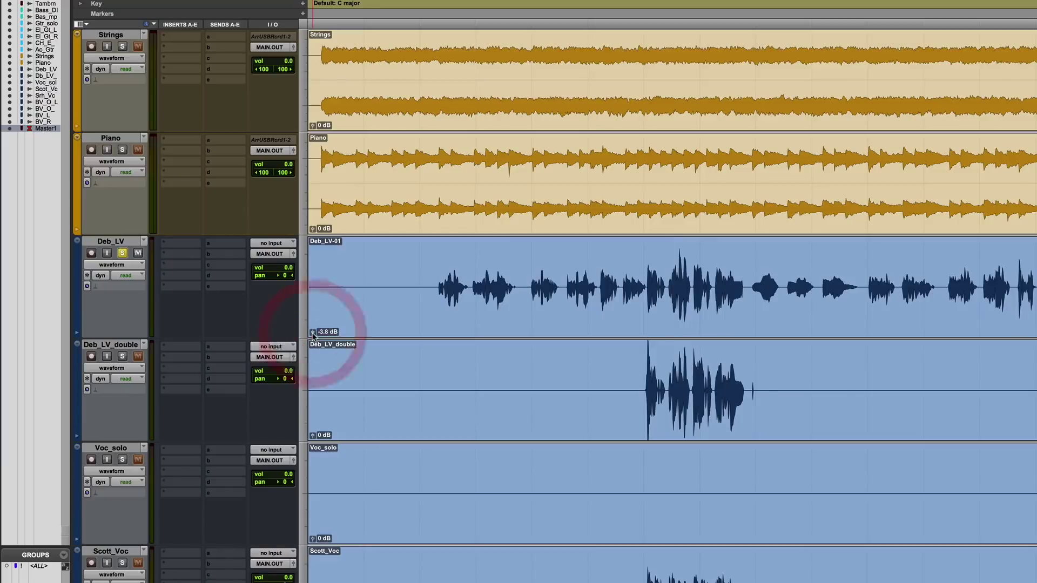
pyautogui.moveTo(313, 438); pyautogui.dragTo(313, 439)
# Audition the two vocal tracks below Voc_solo in solo and lower their clip gains to -4.6 dB and -3.8 dB respectively.
pyautogui.scroll(-2, 594, 499)
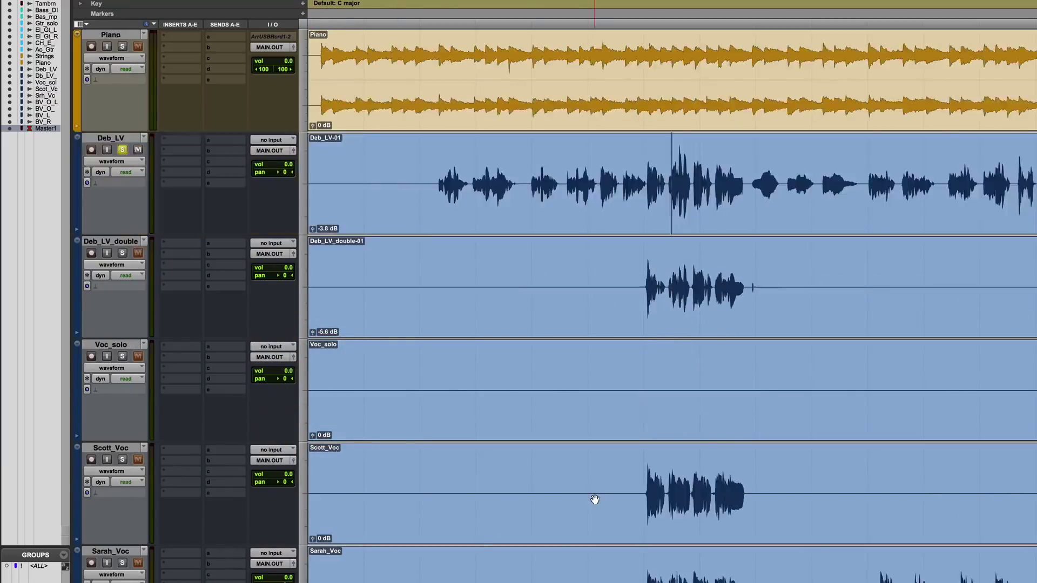
pyautogui.click(644, 369)
pyautogui.click(122, 357)
pyautogui.click(122, 459)
pyautogui.press('space')
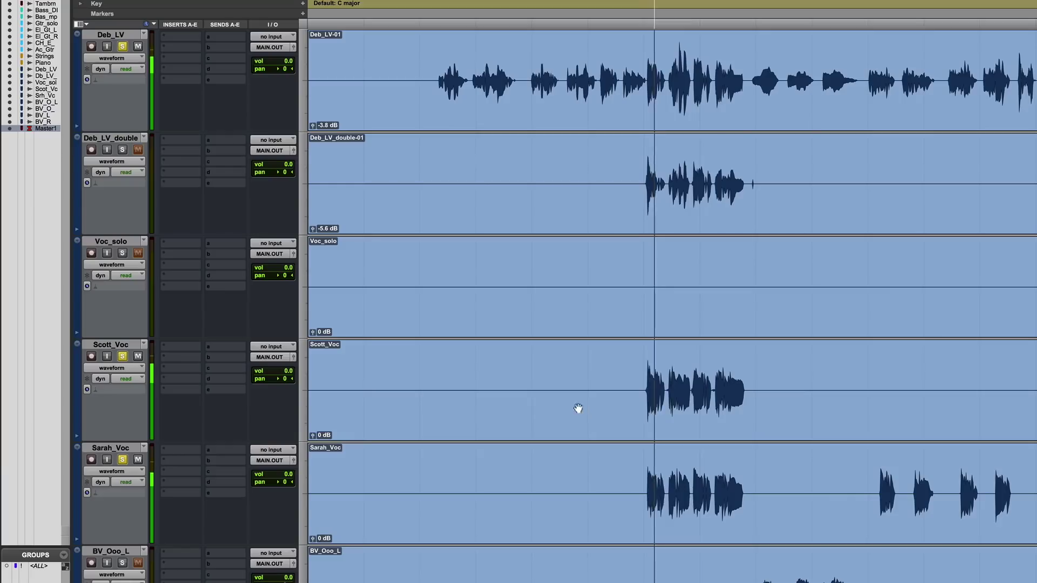
pyautogui.press('space')
pyautogui.moveTo(314, 435); pyautogui.dragTo(316, 446)
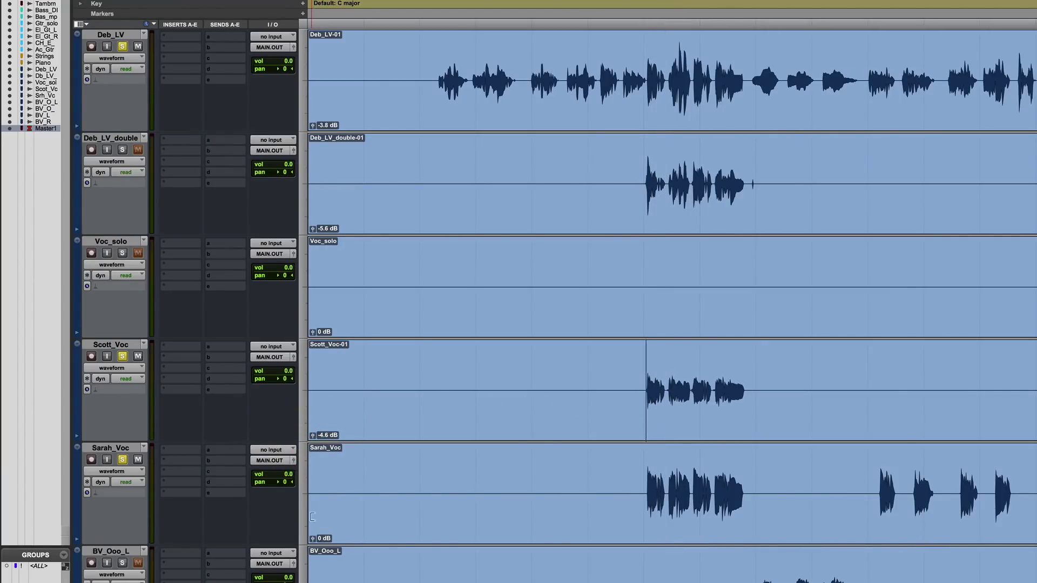
pyautogui.moveTo(312, 540); pyautogui.dragTo(314, 550)
# Clear all track solos and lower the clip gain of BV_Ooo_L and BV_Ooo_R to -1.8 dB each.
pyautogui.scroll(-5, 832, 529)
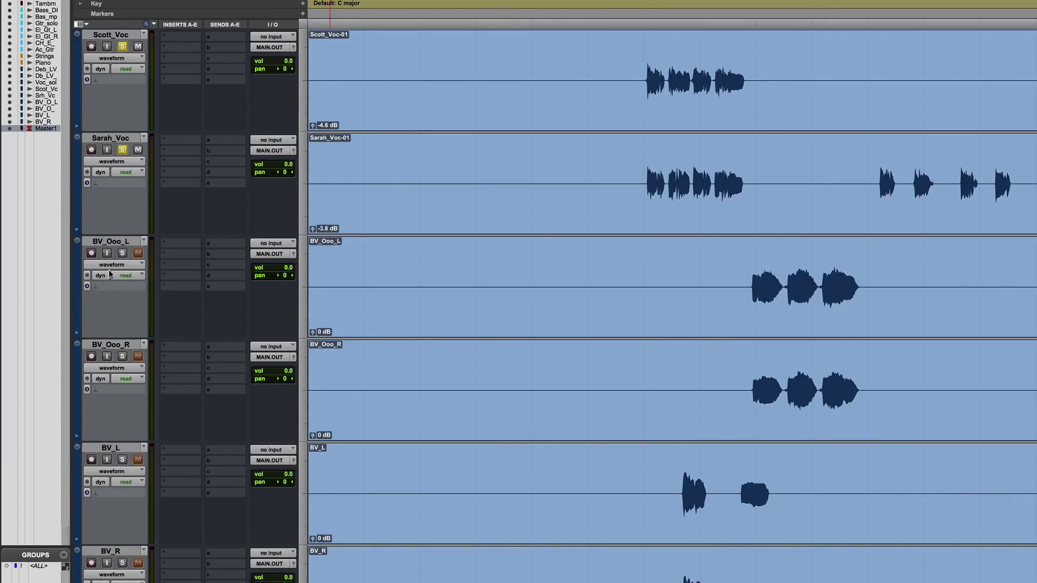
pyautogui.keyDown('alt'); pyautogui.click(122, 150); pyautogui.keyUp('alt')
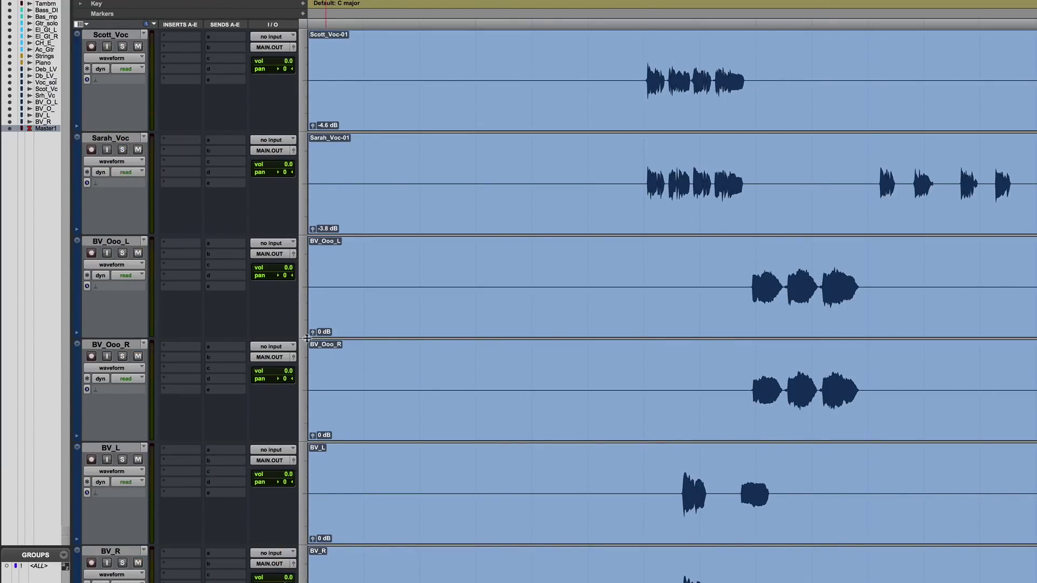
pyautogui.moveTo(312, 335); pyautogui.dragTo(311, 335)
pyautogui.moveTo(312, 435); pyautogui.dragTo(312, 437)
pyautogui.moveTo(312, 333); pyautogui.dragTo(313, 336)
# Lower the clip gain of the BV_L and BV_R backing vocals to -1.8 dB each.
pyautogui.scroll(-3, 621, 464)
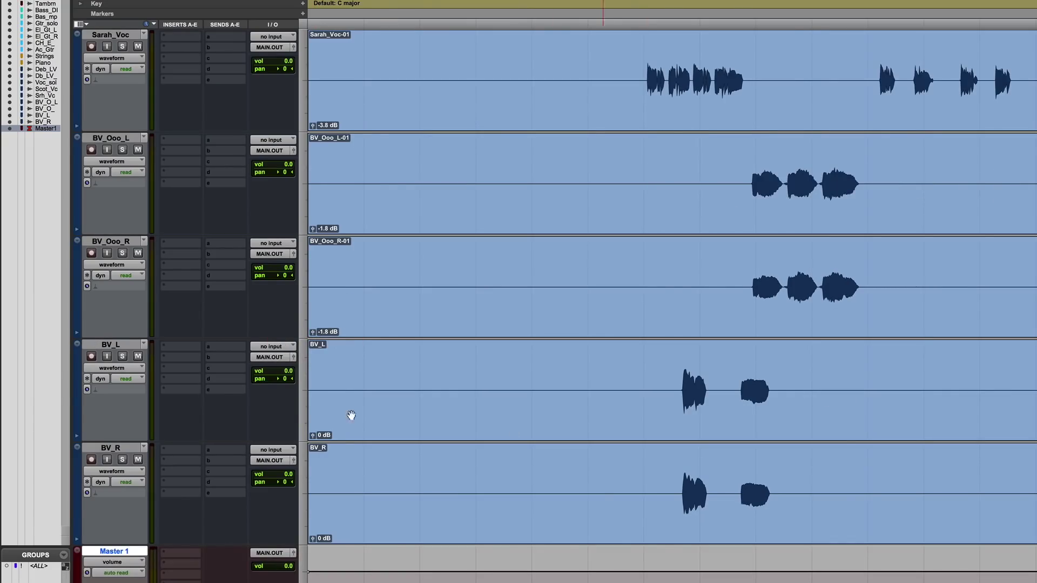
pyautogui.moveTo(312, 437); pyautogui.dragTo(313, 438)
pyautogui.moveTo(313, 540); pyautogui.dragTo(314, 541)
# Audition the Ac_Gtr track in solo from its first dense section and lower its clip gain to -3.8 dB.
pyautogui.press('r')
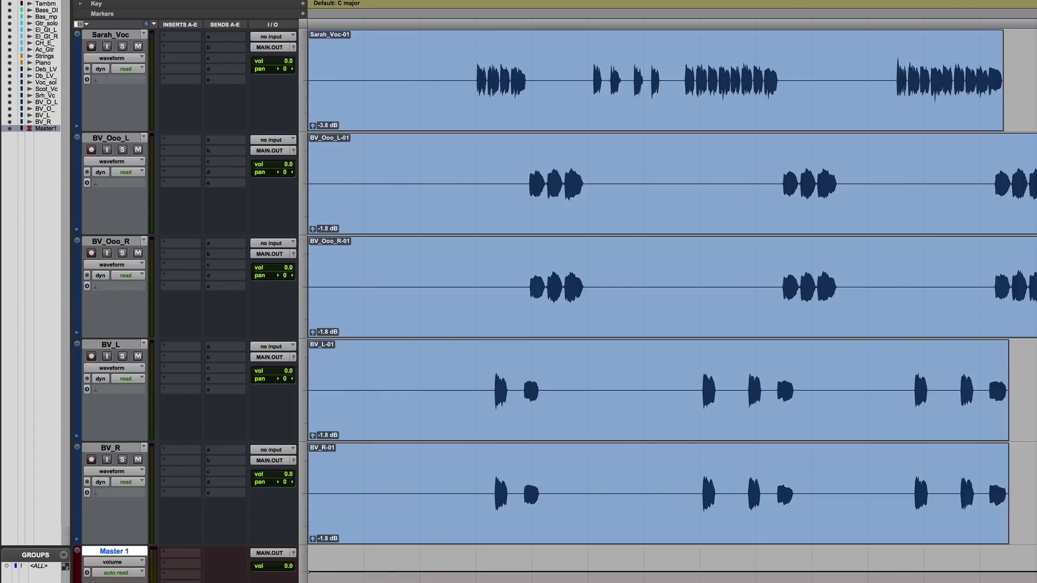
pyautogui.scroll(15, 848, 201)
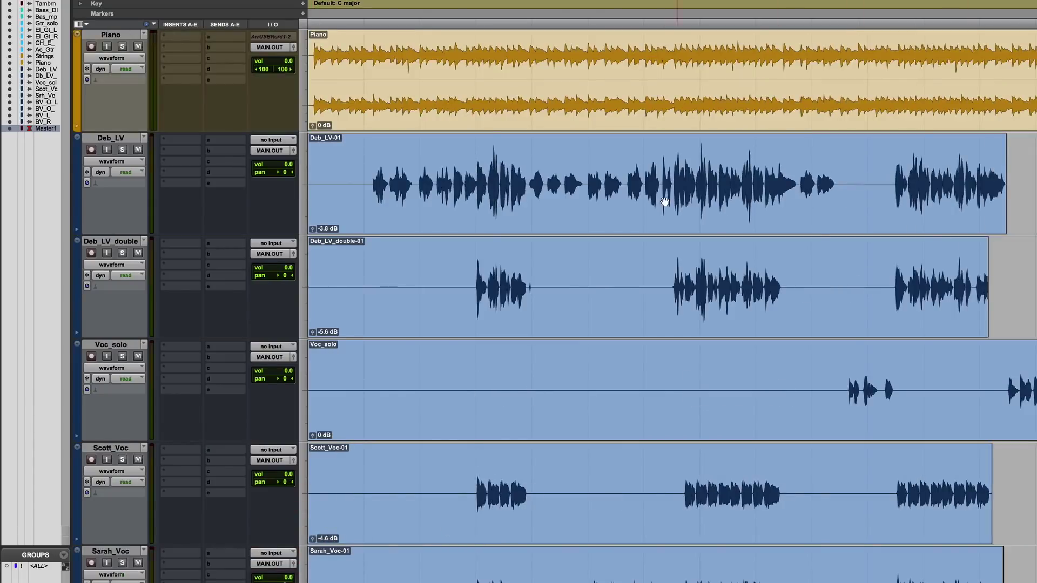
pyautogui.scroll(5, 696, 172)
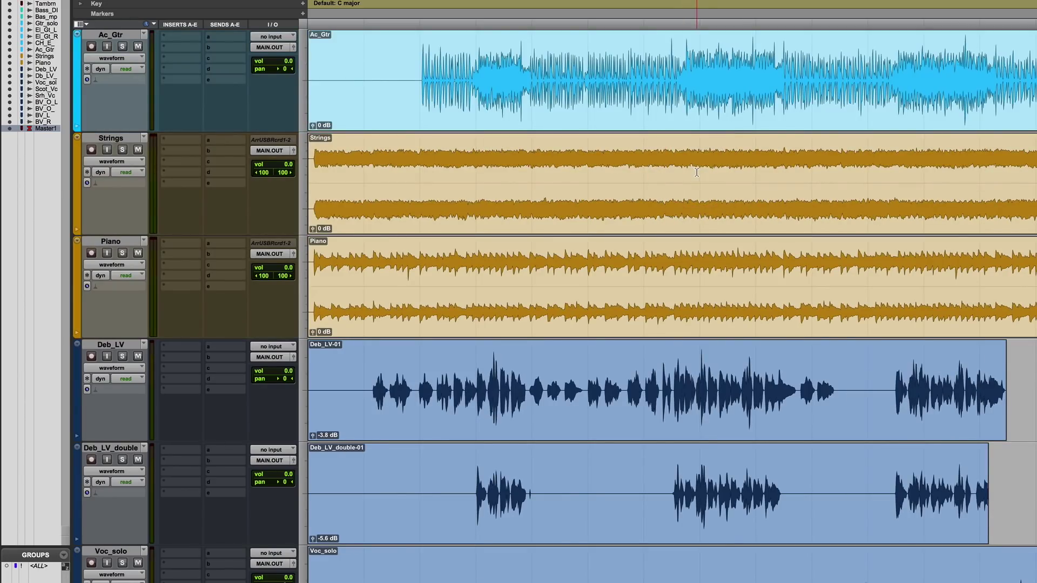
pyautogui.scroll(2, 533, 172)
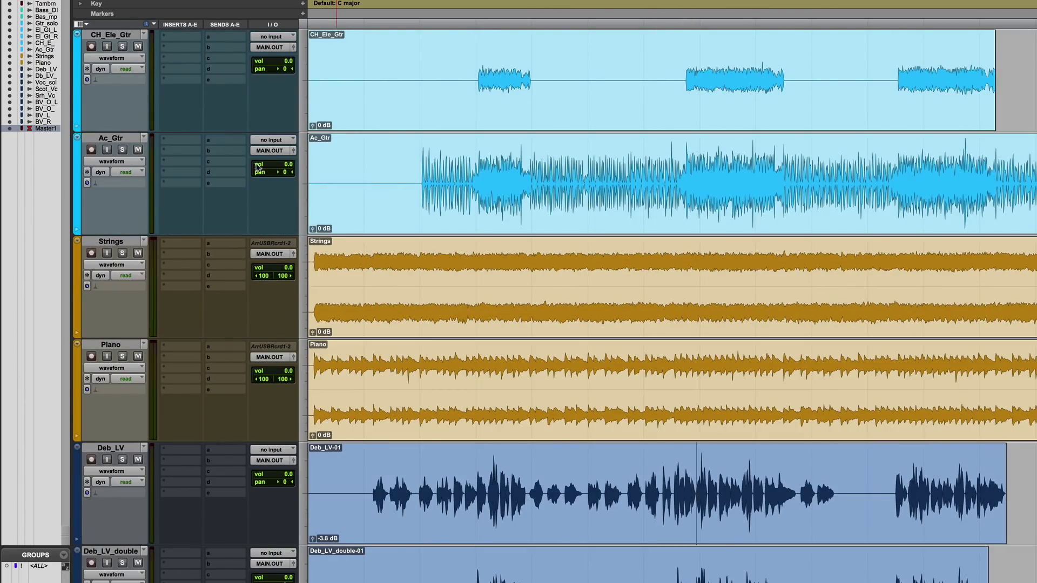
pyautogui.click(482, 166)
pyautogui.click(123, 149)
pyautogui.press('space')
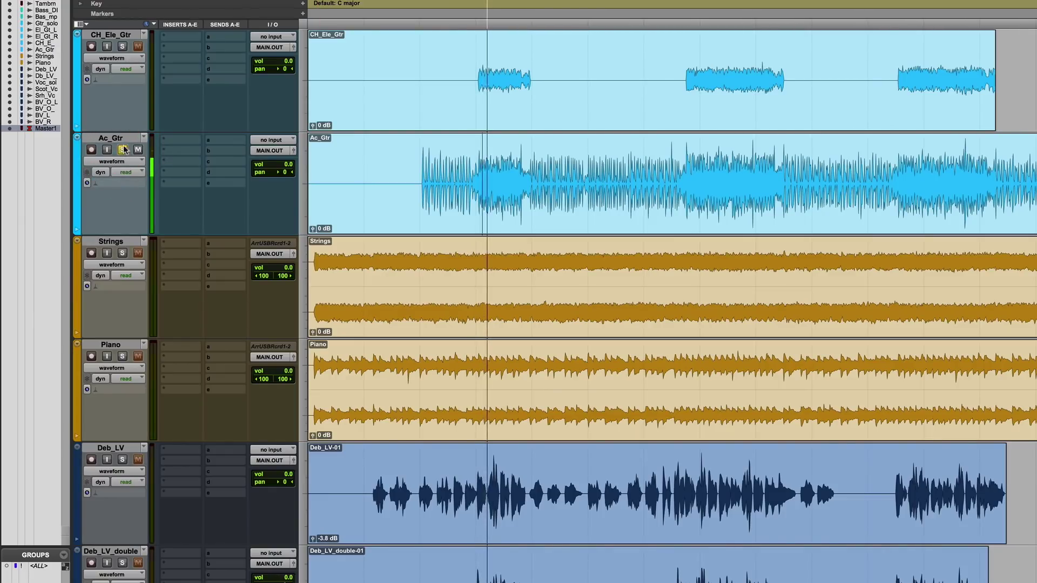
pyautogui.press('space')
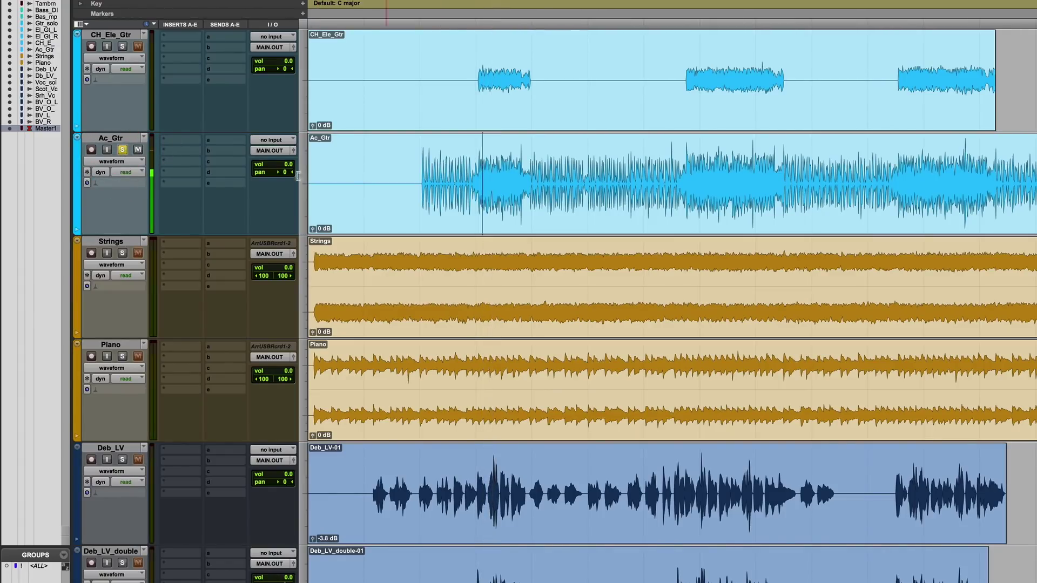
pyautogui.moveTo(312, 232); pyautogui.dragTo(315, 231)
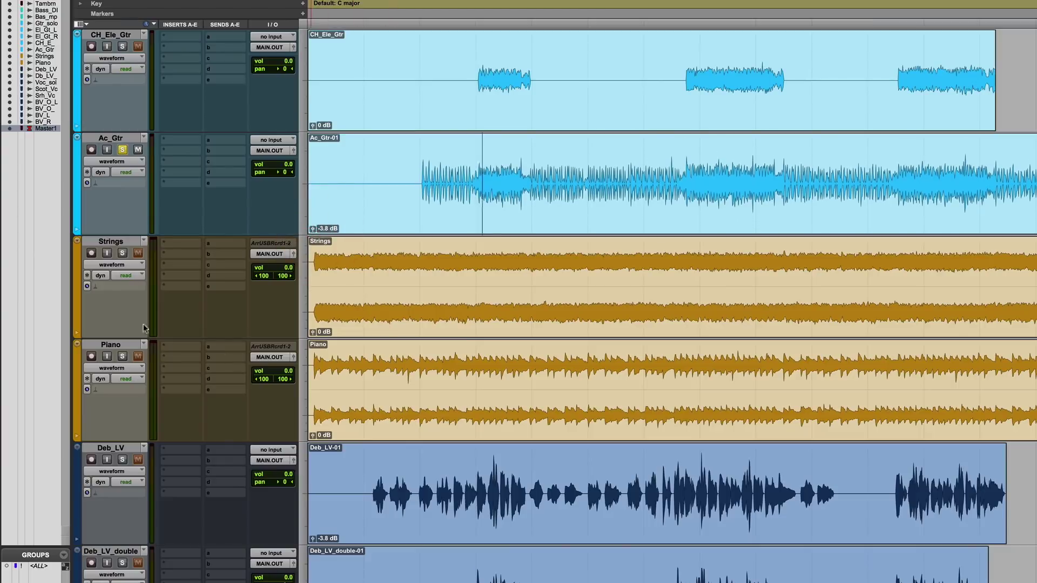
# Audition the Strings track alone in solo and lower its clip gain to -0.9 dB.
pyautogui.click(122, 252)
pyautogui.click(463, 269)
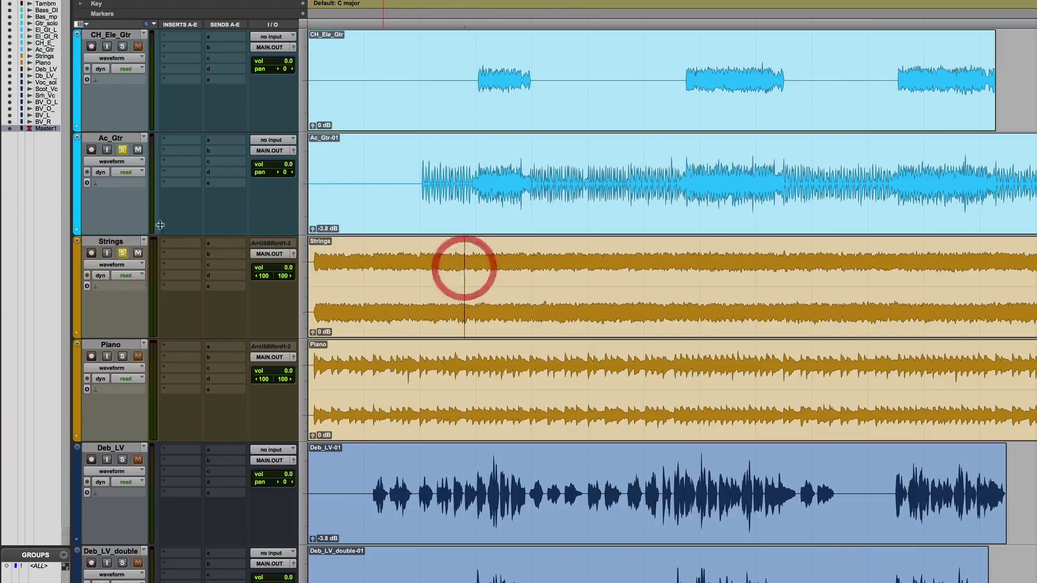
pyautogui.keyDown('alt'); pyautogui.click(122, 150); pyautogui.keyUp('alt')
pyautogui.click(122, 253)
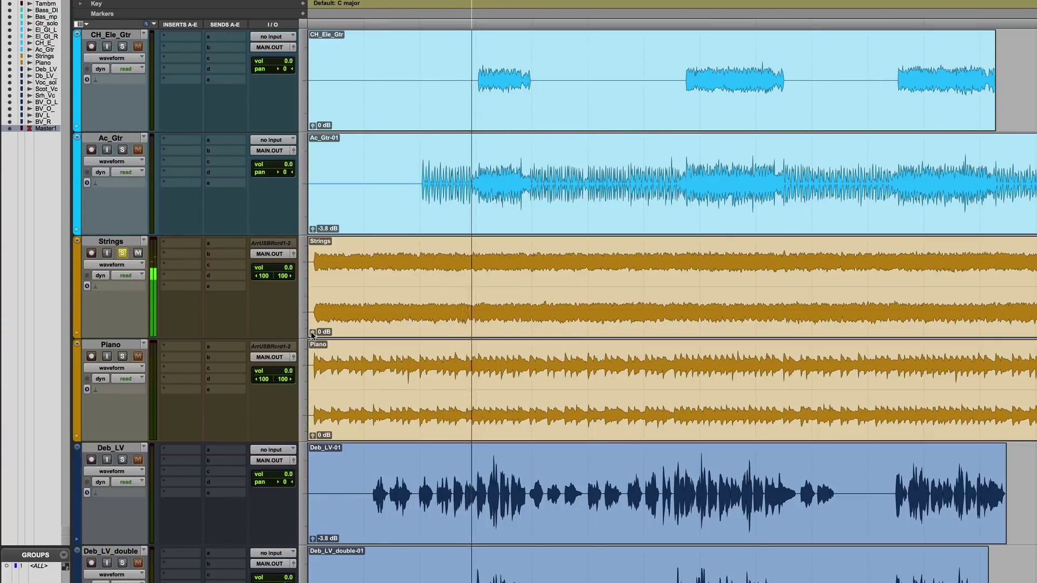
pyautogui.press('space')
pyautogui.moveTo(312, 332); pyautogui.dragTo(312, 334)
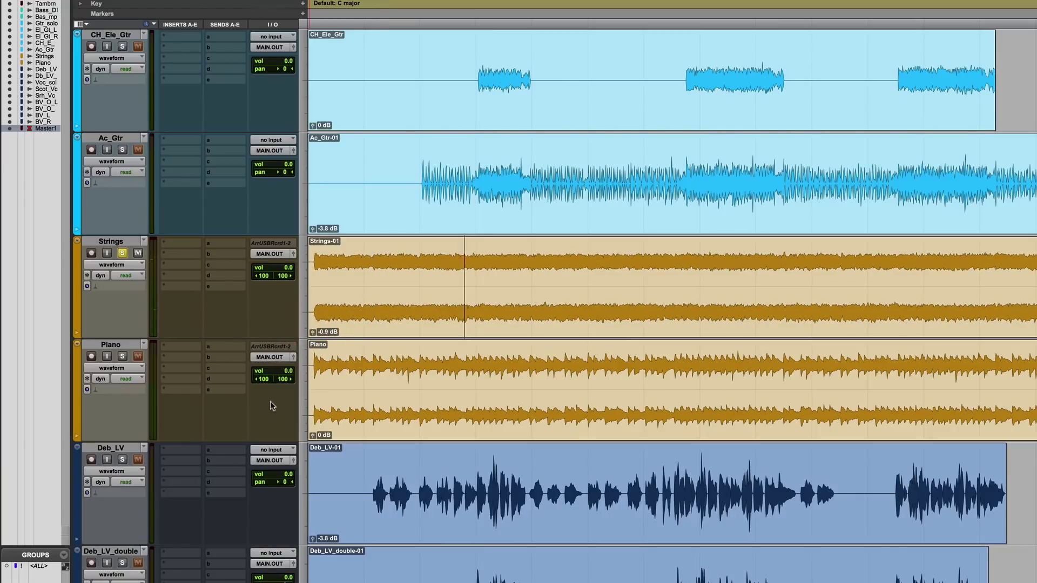
# Listen to the Piano track together with Strings and on its own, stop playback and clear its solo.
pyautogui.click(122, 356)
pyautogui.press('space')
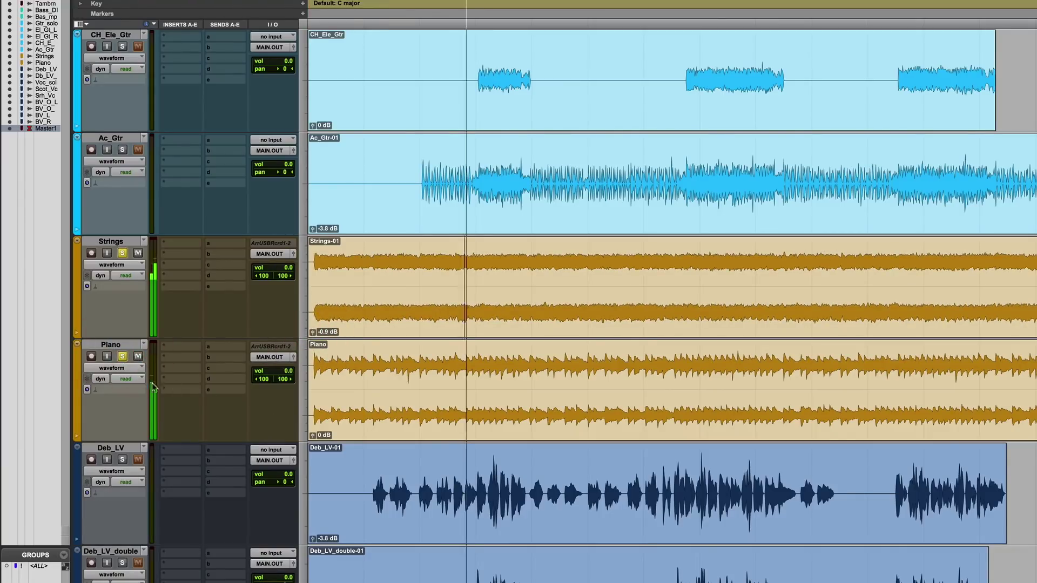
pyautogui.click(122, 253)
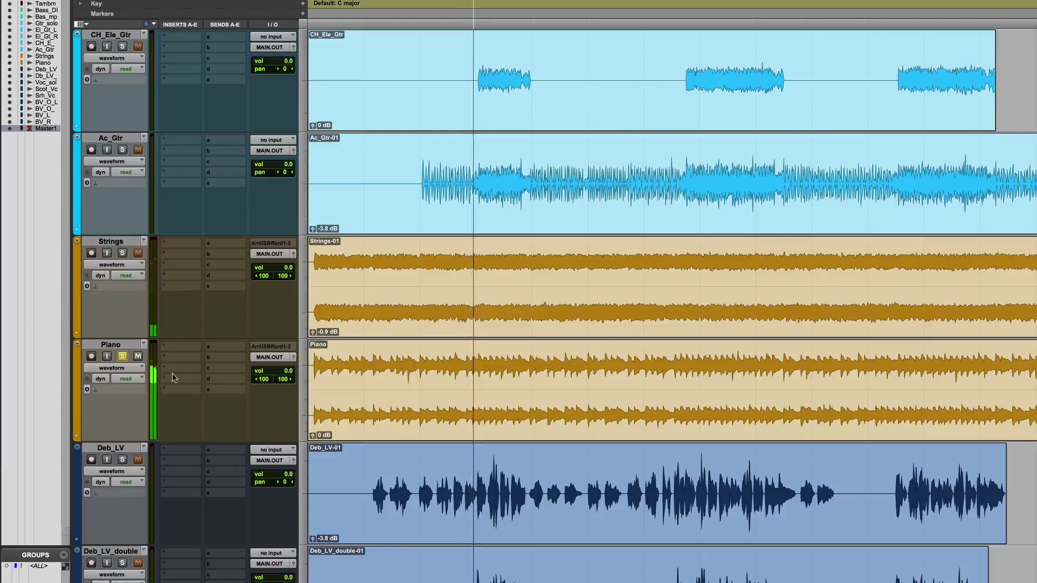
pyautogui.press('space')
pyautogui.click(122, 356)
# Audition the Gtr_solo track in solo from its first phrase and lower its clip gain.
pyautogui.scroll(5, 462, 343)
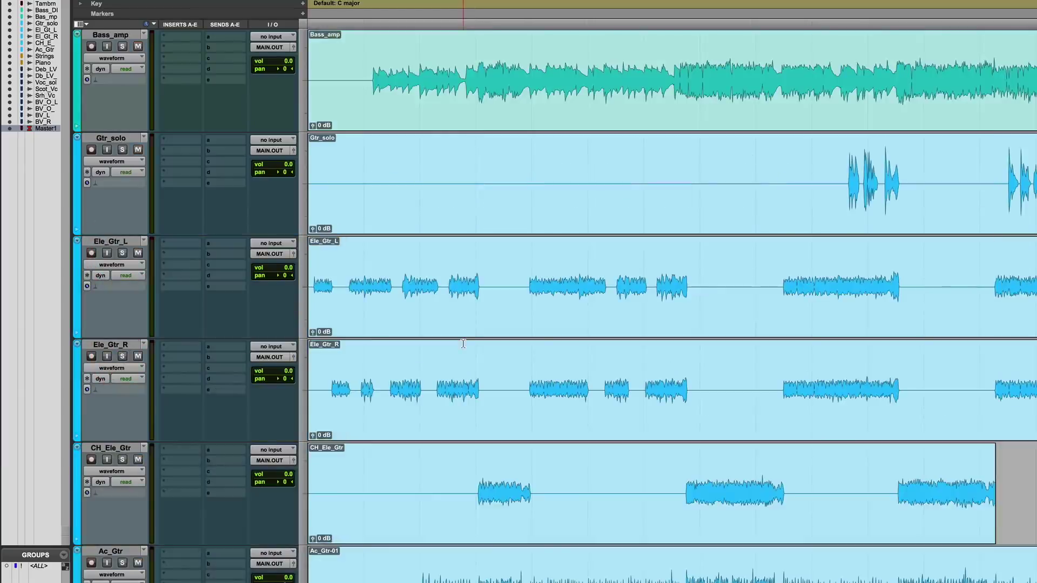
pyautogui.scroll(1, 463, 344)
pyautogui.click(847, 286)
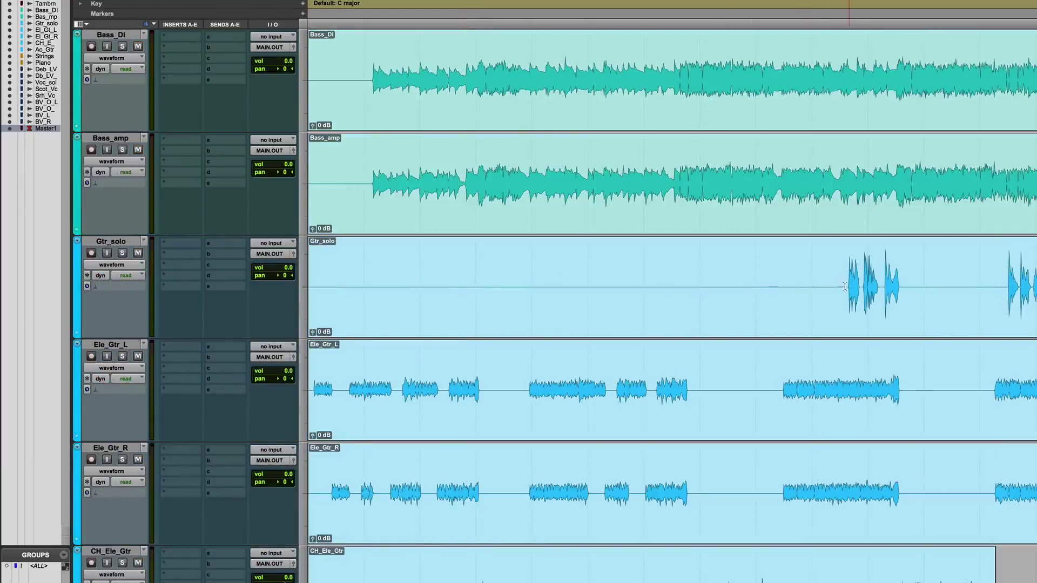
pyautogui.click(848, 279)
pyautogui.click(123, 252)
pyautogui.press('space')
pyautogui.press('space')
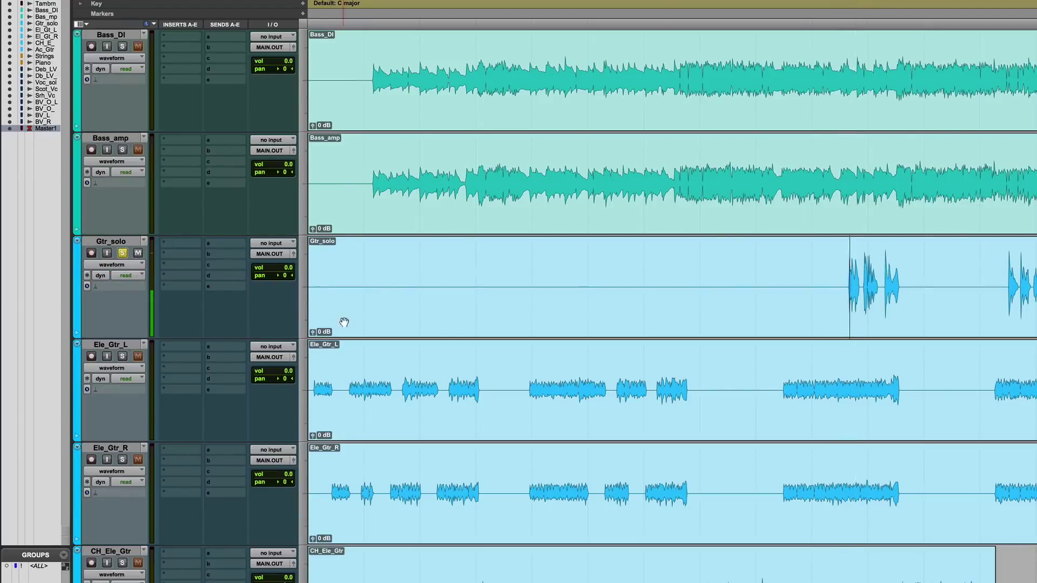
pyautogui.moveTo(318, 334); pyautogui.dragTo(314, 333)
# Lower the Tamborine clip's gain to -2.8 dB.
pyautogui.scroll(5, 467, 224)
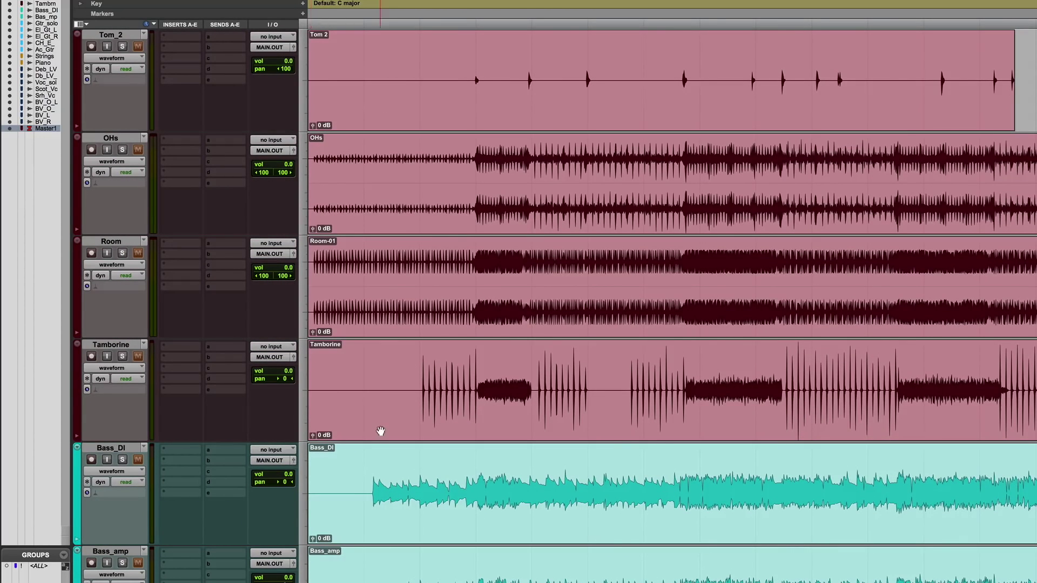
pyautogui.moveTo(318, 438); pyautogui.dragTo(316, 438)
pyautogui.click(121, 458)
# Audition the Room track in solo from its first loud section and lower its clip gain to -2.8 dB.
pyautogui.click(486, 265)
pyautogui.click(122, 254)
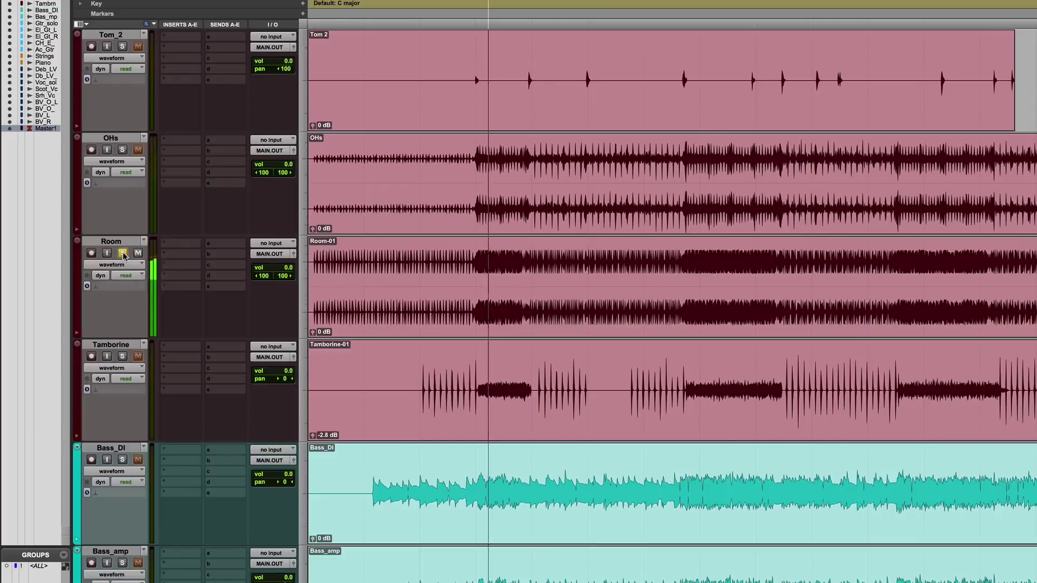
pyautogui.moveTo(313, 333); pyautogui.dragTo(317, 335)
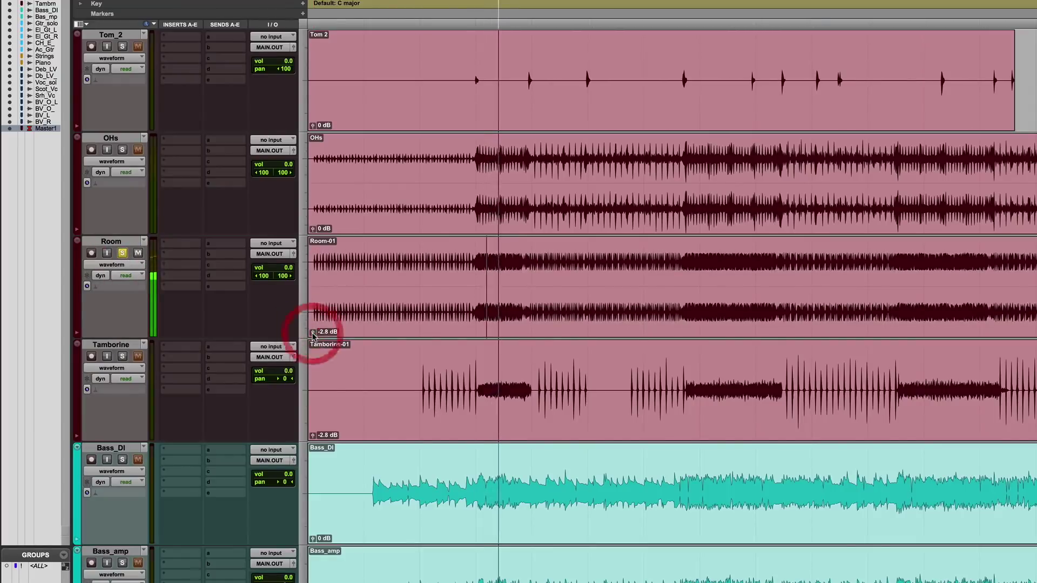
# Solo the OHs track instead of Room and lower the OHs clip's gain during playback.
pyautogui.click(122, 150)
pyautogui.click(122, 253)
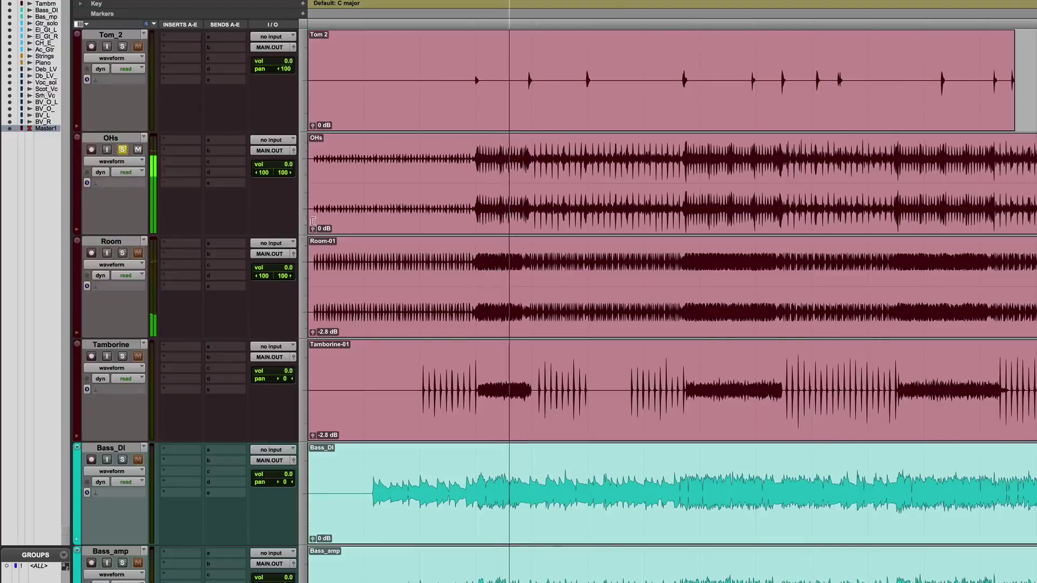
pyautogui.moveTo(312, 229); pyautogui.dragTo(314, 231)
# Solo Snare_bottom, stop playback, and lower the clip gain of Snare_bottom to -1.8 dB and Snare_top to -2.8 dB.
pyautogui.scroll(10, 481, 203)
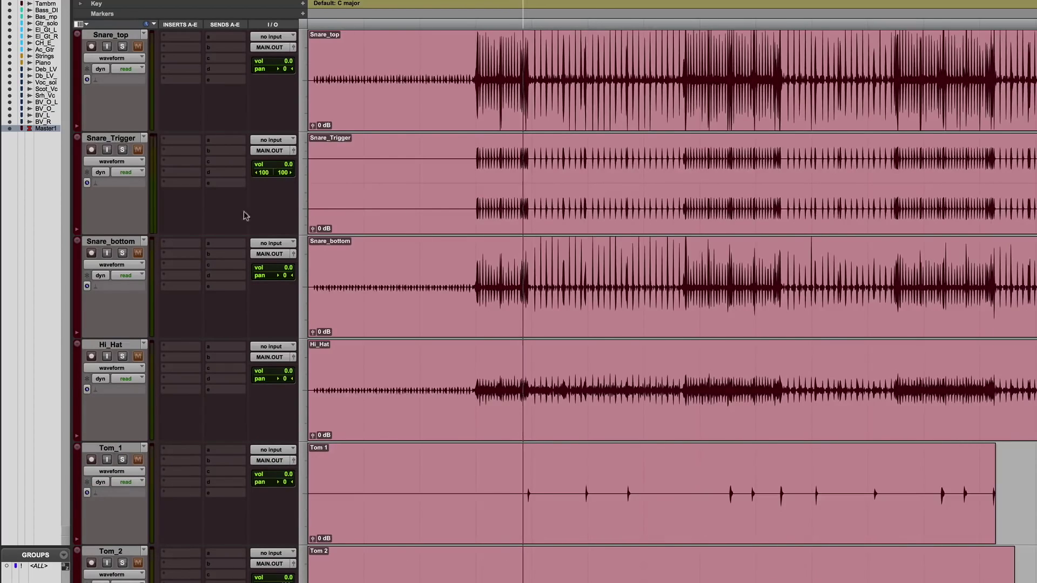
pyautogui.click(123, 254)
pyautogui.click(123, 253)
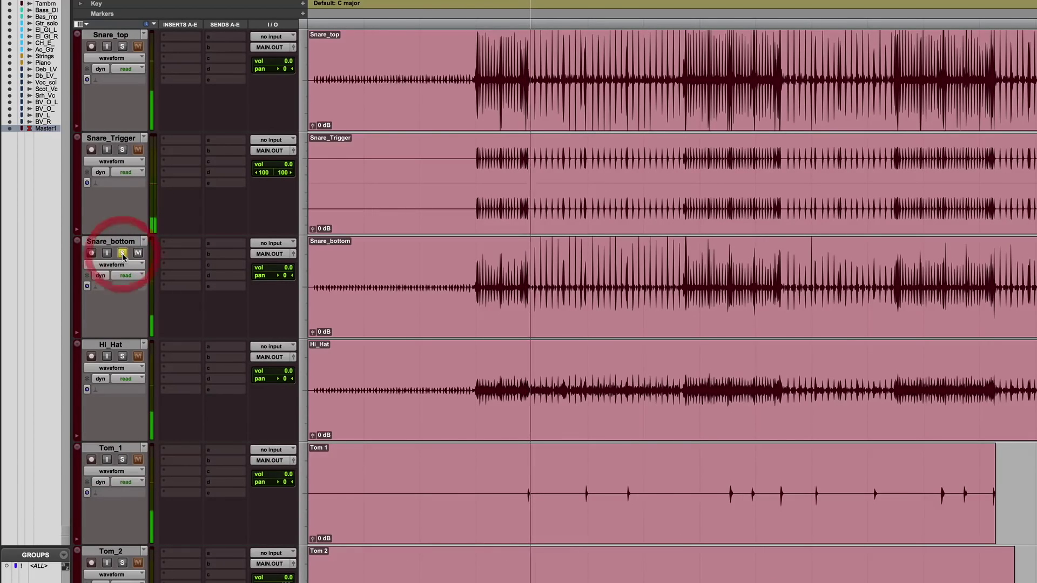
pyautogui.press('space')
pyautogui.moveTo(313, 332); pyautogui.dragTo(313, 336)
pyautogui.moveTo(312, 125); pyautogui.dragTo(312, 129)
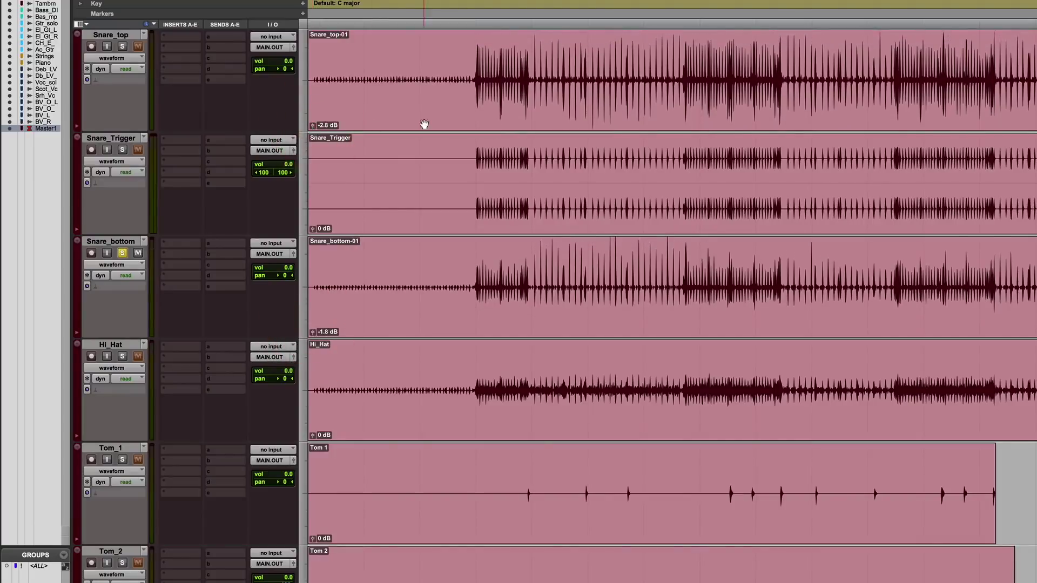
# Lower the Kick clip's gain to -2.8 dB and take Snare_bottom out of solo.
pyautogui.scroll(5, 426, 125)
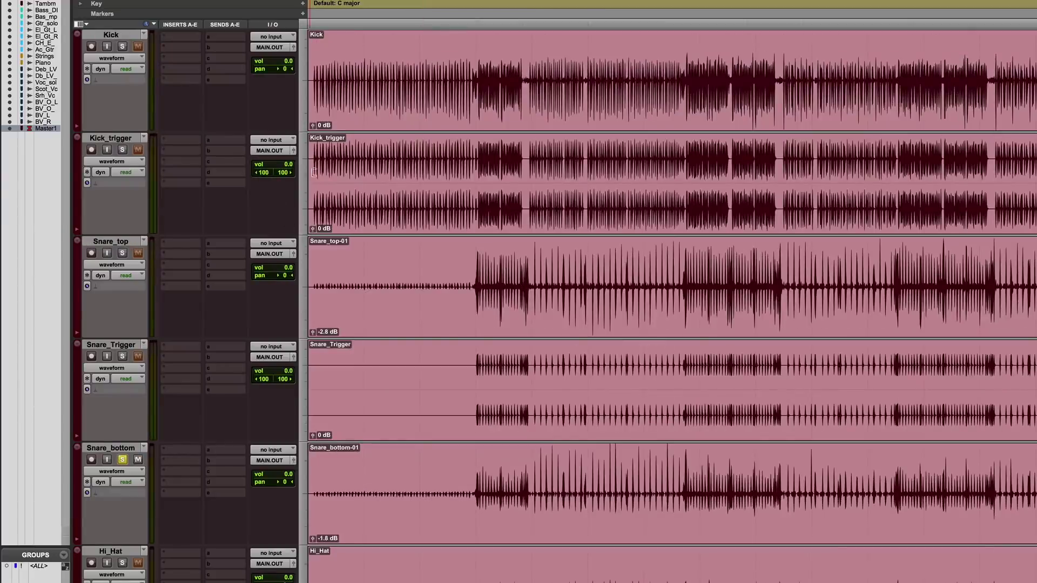
pyautogui.moveTo(312, 127); pyautogui.dragTo(312, 132)
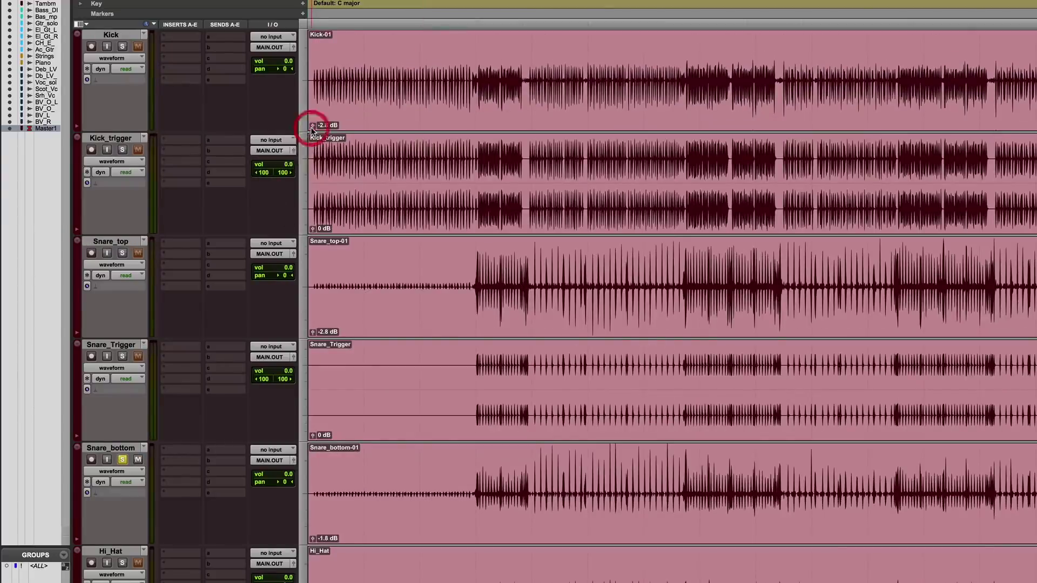
pyautogui.click(123, 459)
# Play the full mix from the first loud snare section, check the mixer meters, and lower the Kick_trigger clip's gain.
pyautogui.press('super+equal')
pyautogui.press('super+equal')
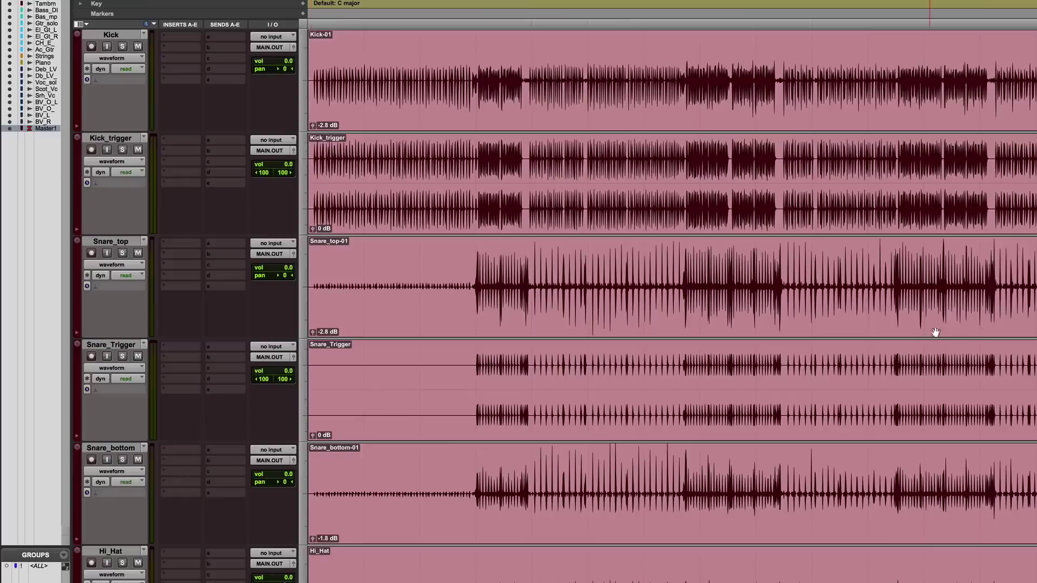
pyautogui.click(478, 259)
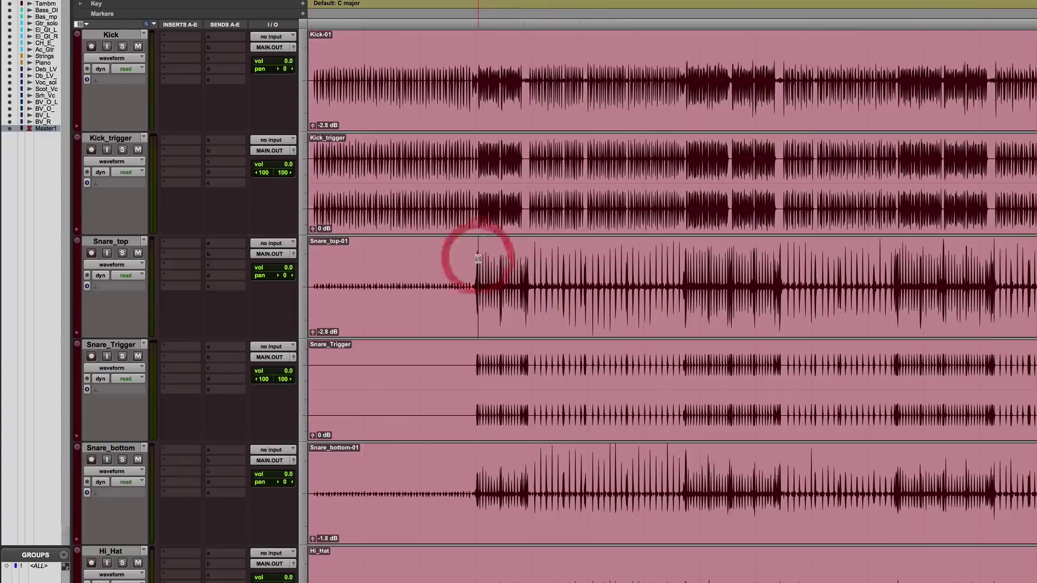
pyautogui.press('super+equal')
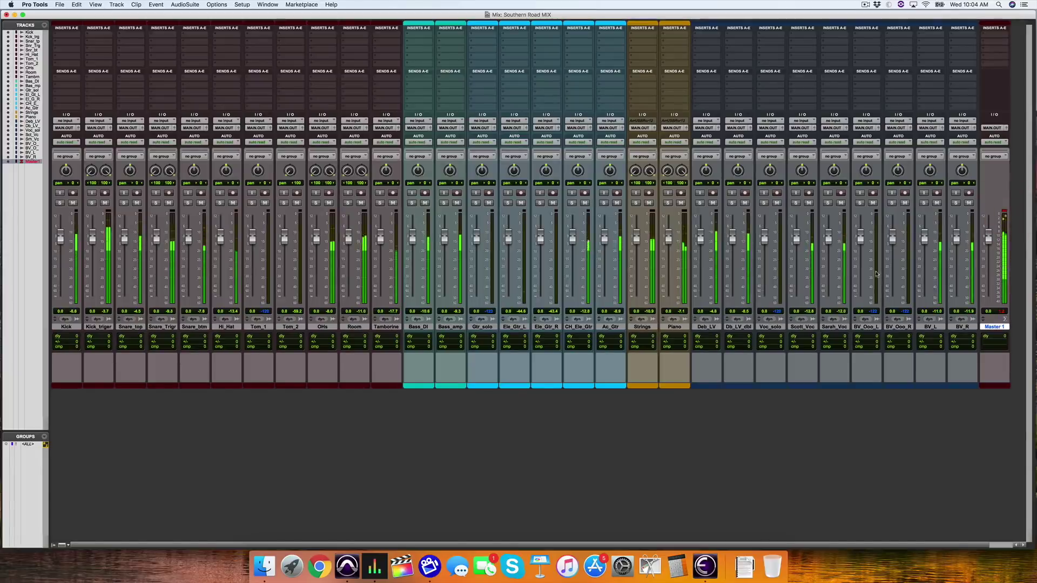
pyautogui.press('super+equal')
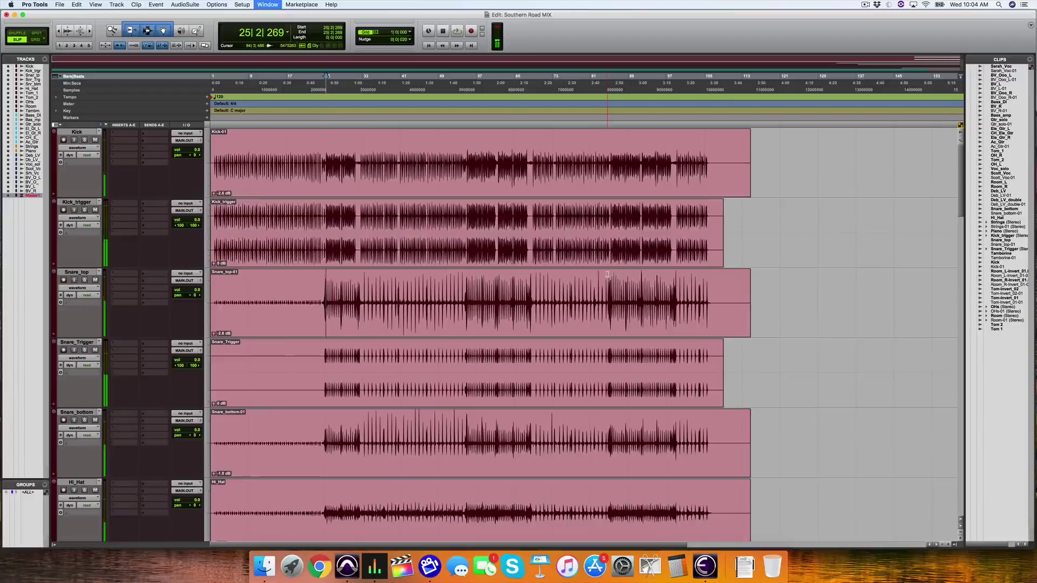
pyautogui.click(213, 264)
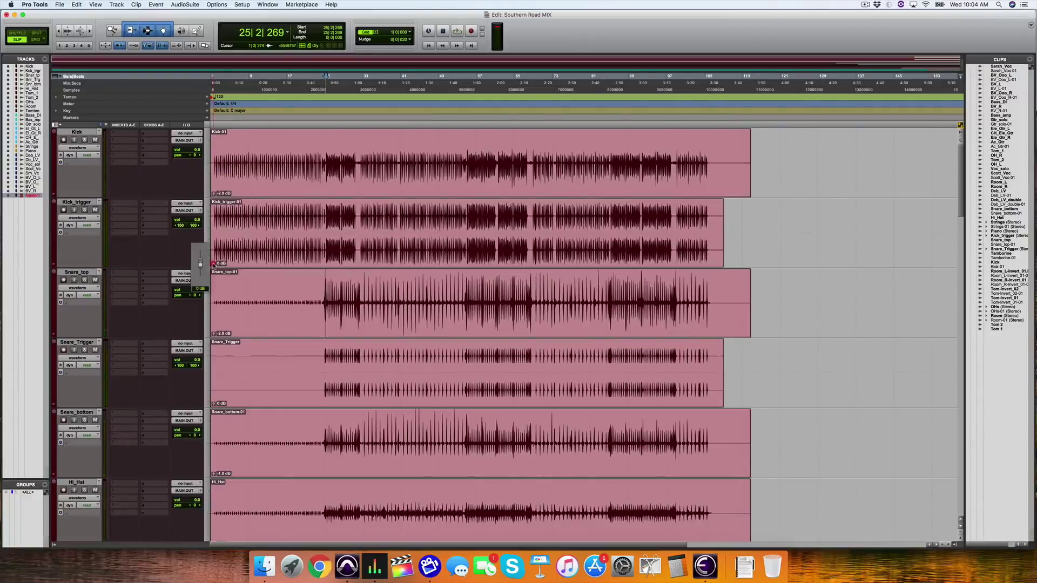
# Replay the section while checking levels in the Mix window, and lower the Ac_Gtr clip's gain during playback.
pyautogui.press('super+equal')
pyautogui.press('space')
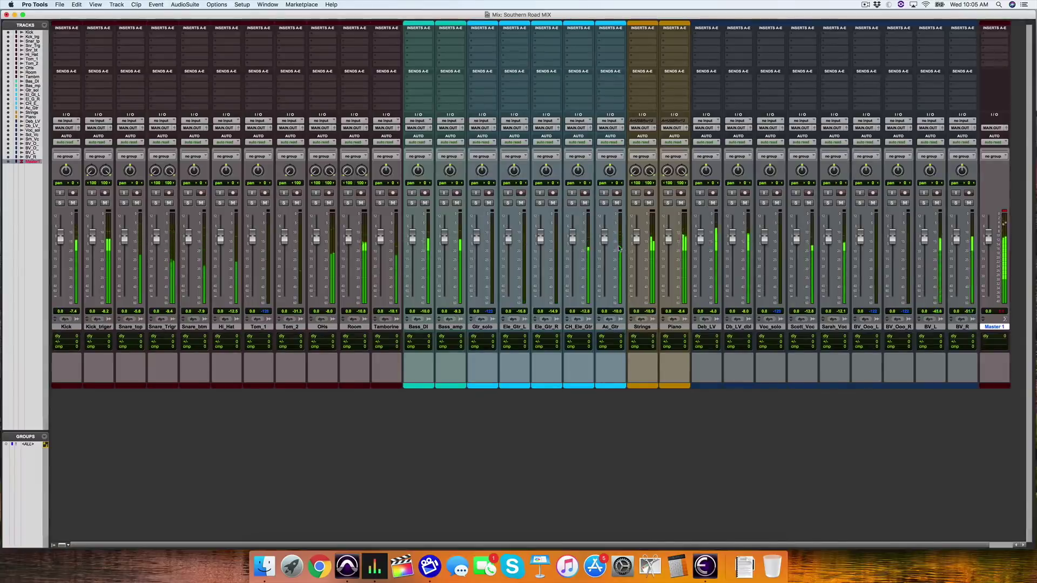
pyautogui.press('super+equal')
pyautogui.scroll(-10, 452, 332)
pyautogui.scroll(-6, 451, 331)
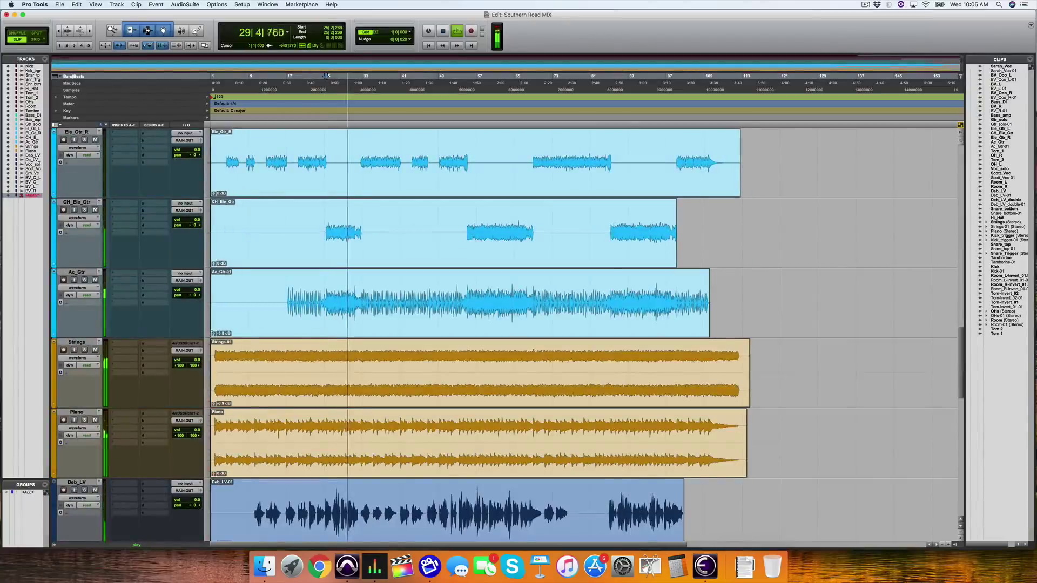
pyautogui.moveTo(214, 333); pyautogui.dragTo(214, 334)
# Lower the clip gain of the BV_R and BV_L background vocals and stop playback.
pyautogui.scroll(-10, 335, 389)
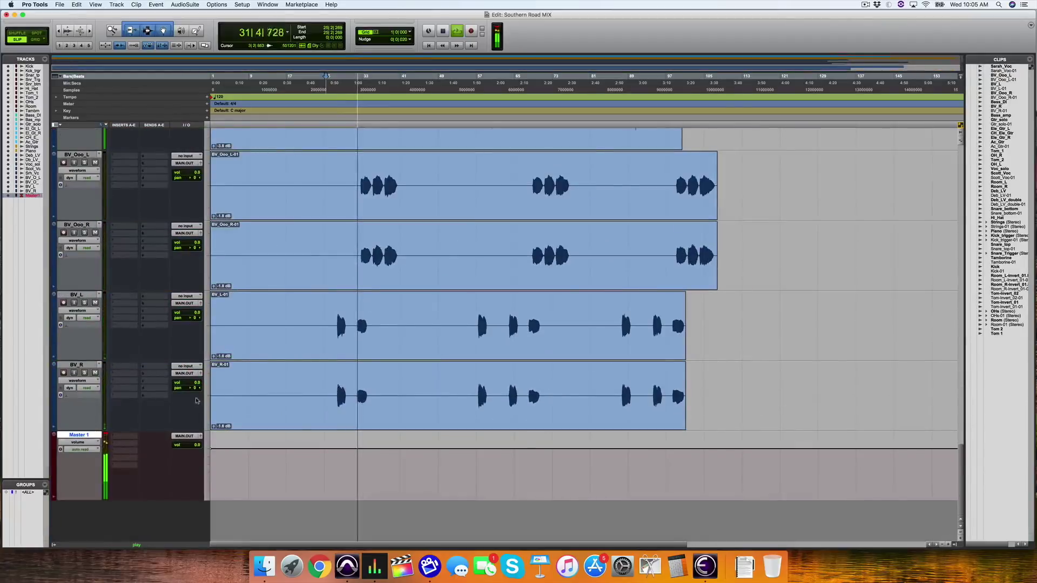
pyautogui.moveTo(213, 426); pyautogui.dragTo(215, 430)
pyautogui.moveTo(217, 357); pyautogui.dragTo(217, 361)
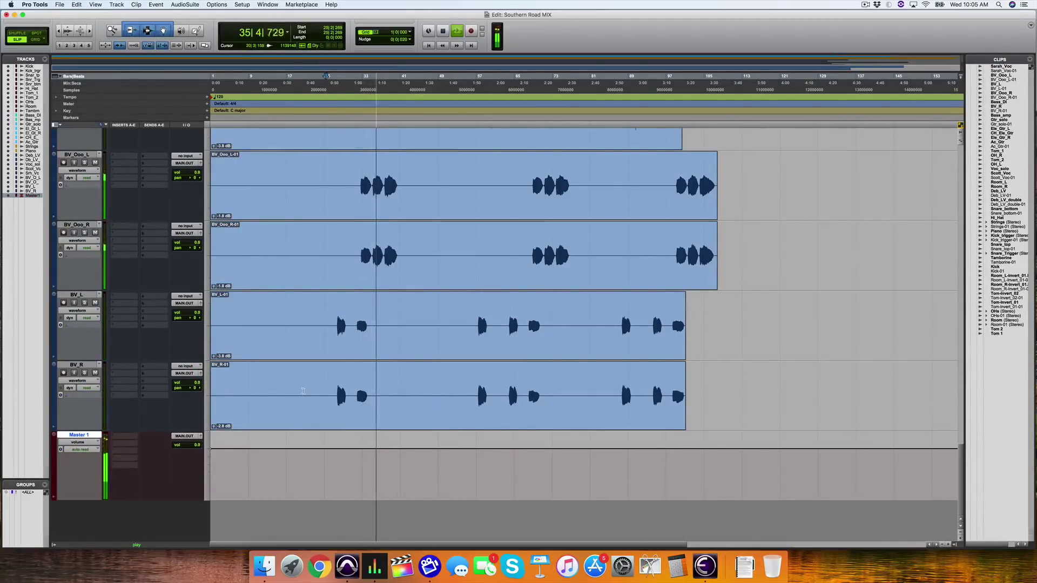
pyautogui.press('space')
# Lower the Snare_top clip's gain to -4.6 dB and recheck the levels in the Mix window.
pyautogui.scroll(15, 385, 364)
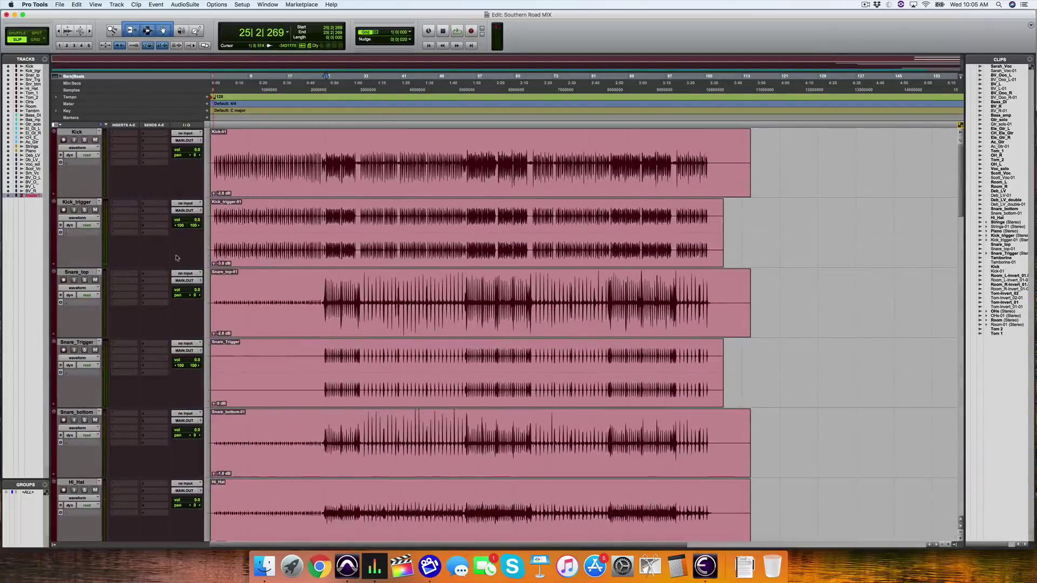
pyautogui.moveTo(213, 334); pyautogui.dragTo(213, 340)
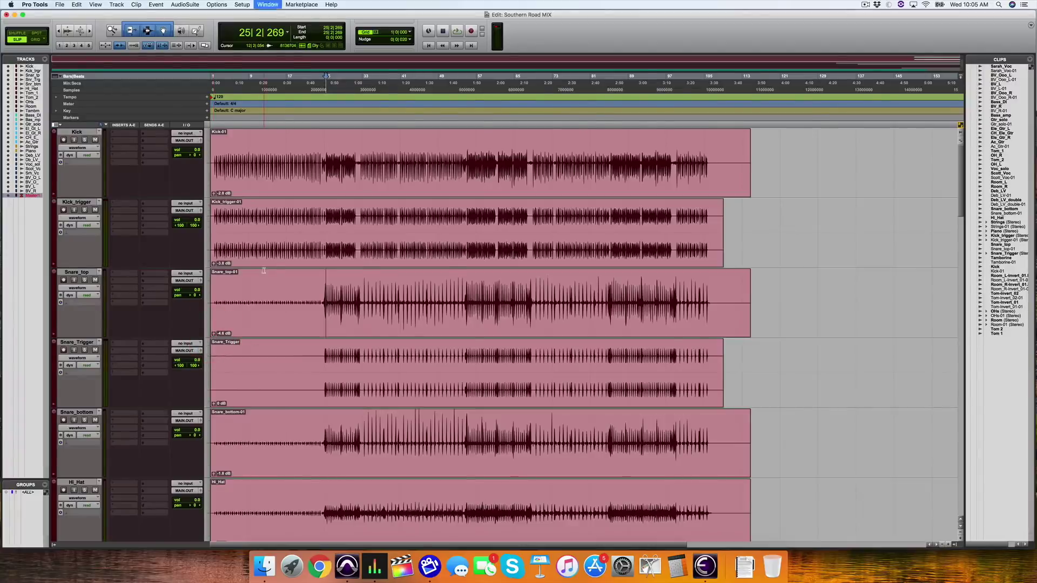
pyautogui.press('super+equal')
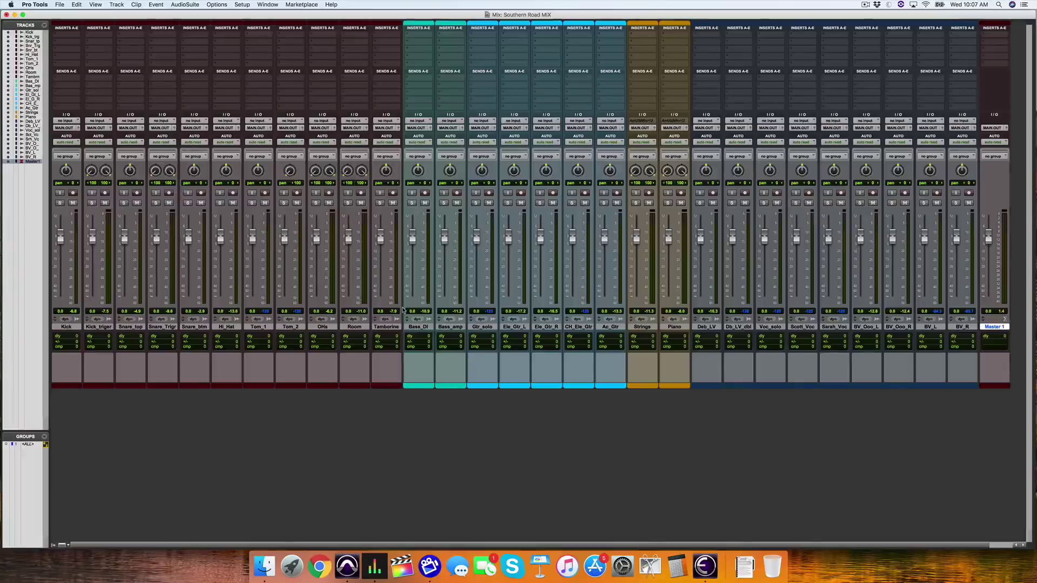
# Select the song on the Kick track in the Edit window, from just before the first hit to just after the last.
pyautogui.press('super+equal')
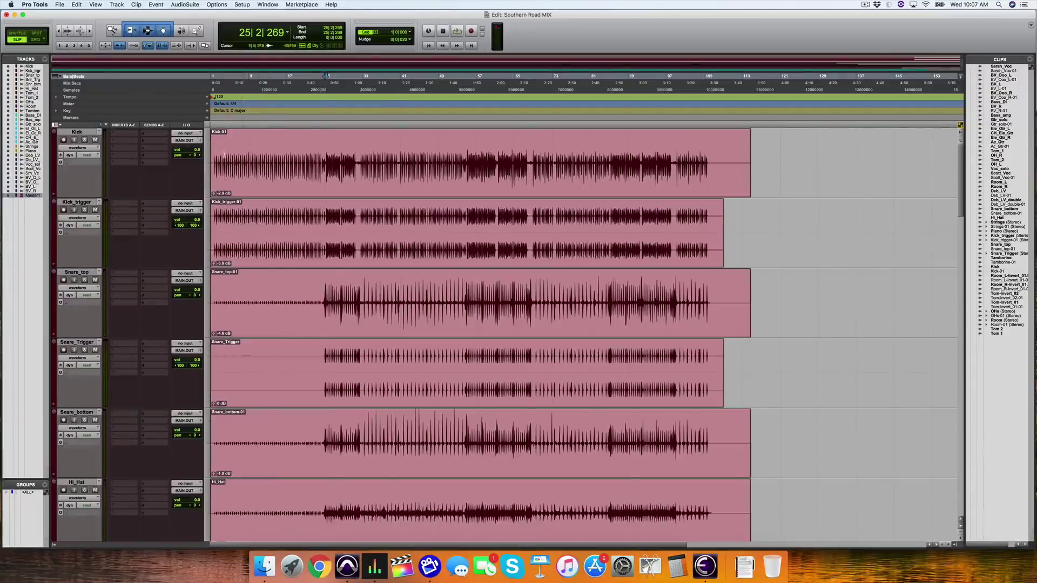
pyautogui.press('super+bracketright')
pyautogui.click(220, 150)
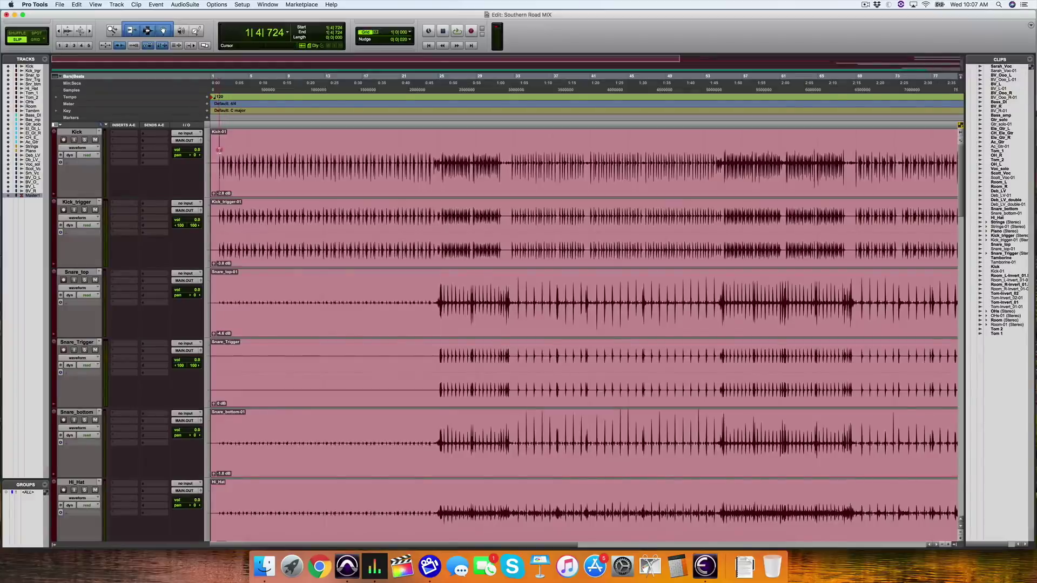
pyautogui.hscroll(10, 354, 144)
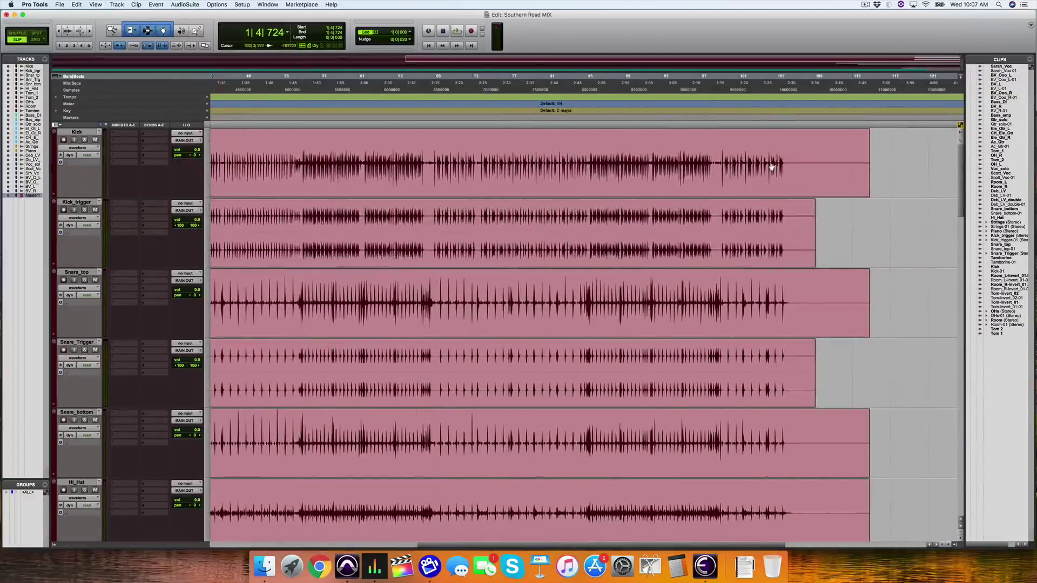
pyautogui.keyDown('shift'); pyautogui.click(786, 161); pyautogui.keyUp('shift')
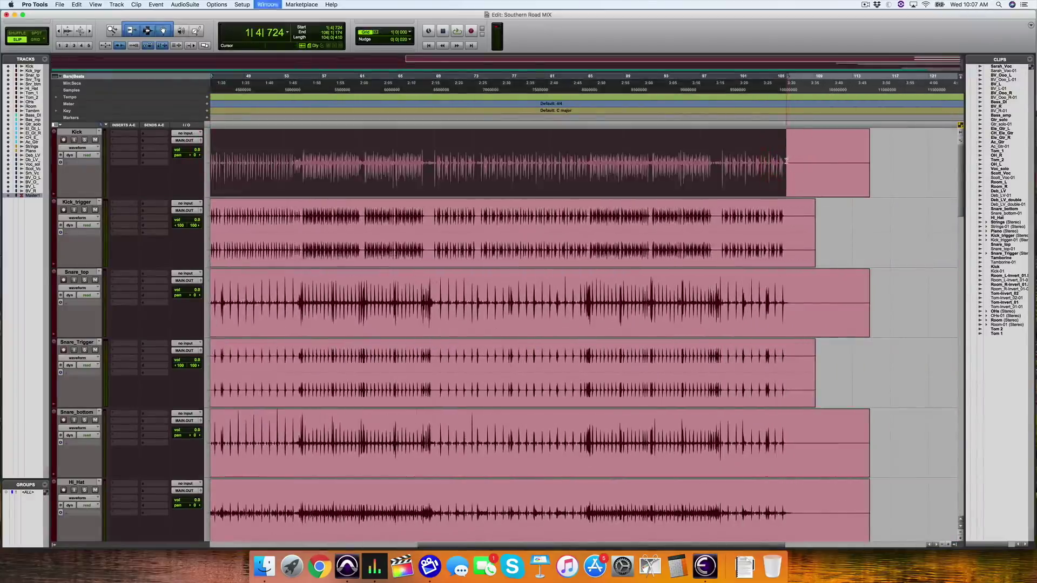
# In the Mix window, pull all faders down to -∞ together using the ALL group, and turn the group off again.
pyautogui.press('super+equal')
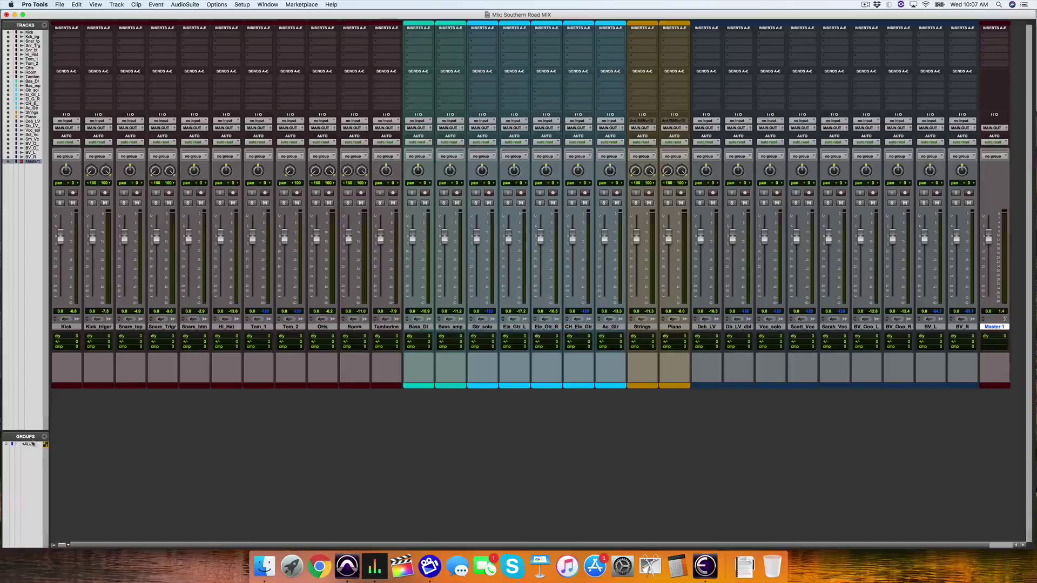
pyautogui.click(30, 444)
pyautogui.moveTo(221, 235); pyautogui.dragTo(220, 296)
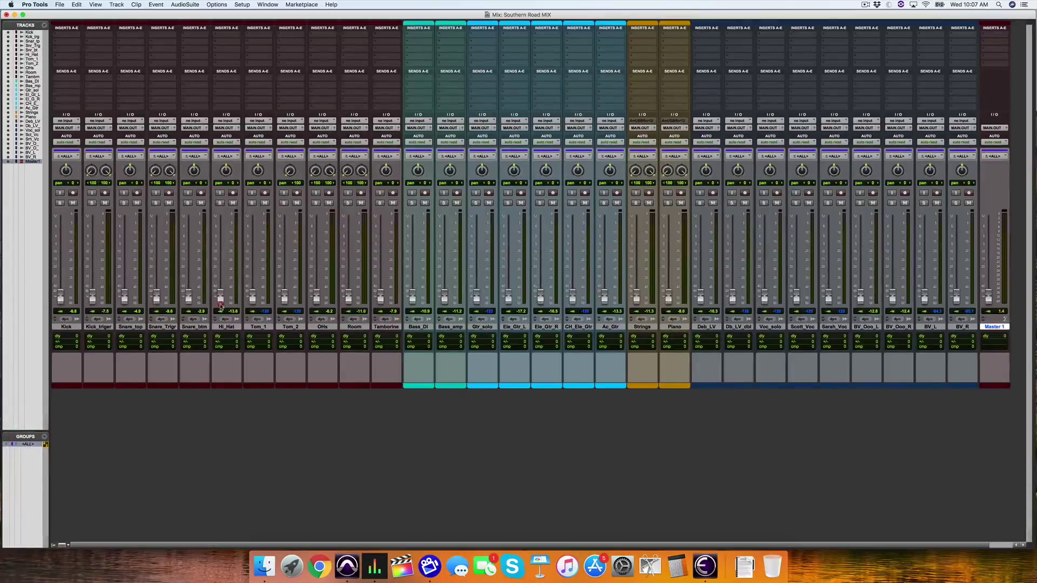
pyautogui.click(32, 445)
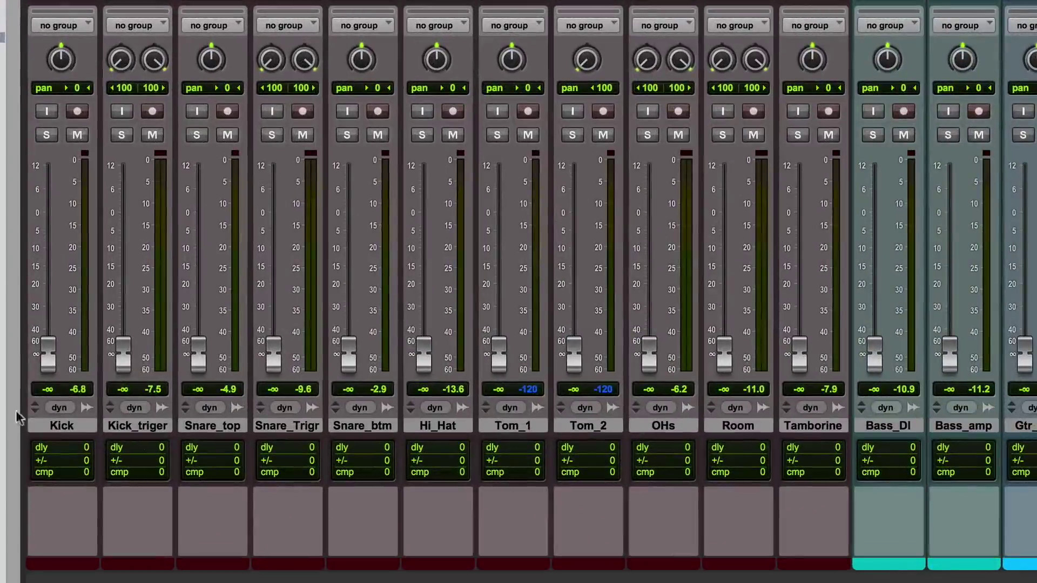
# Raise the volume faders of Kick_triger to 0.0 dB, Kick to -7.3 dB and Strings to -8.6 dB.
pyautogui.moveTo(122, 367); pyautogui.dragTo(121, 222)
pyautogui.moveTo(48, 354); pyautogui.dragTo(48, 241)
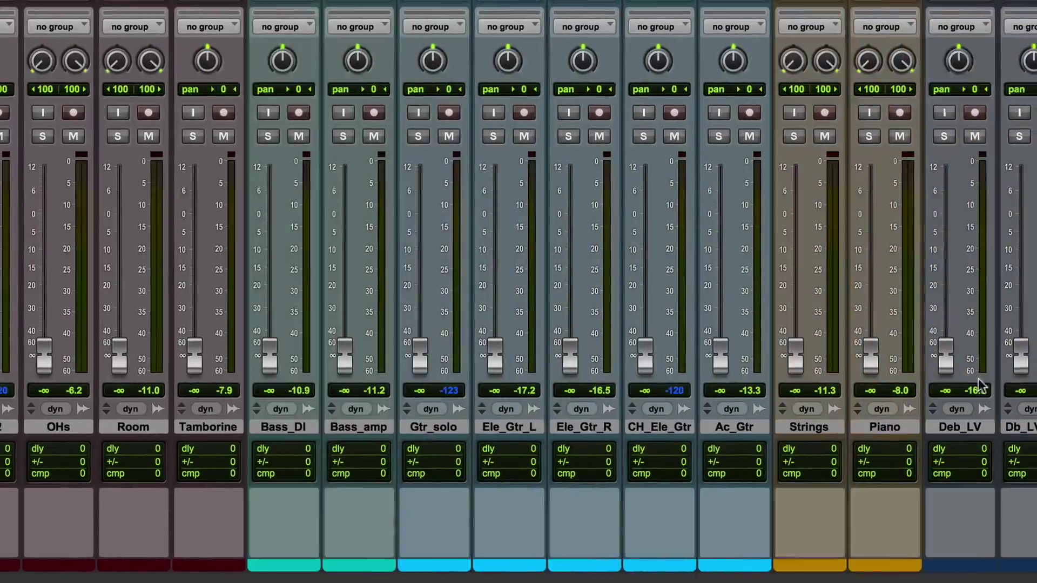
pyautogui.moveTo(794, 360); pyautogui.dragTo(795, 251)
pyautogui.click(794, 251)
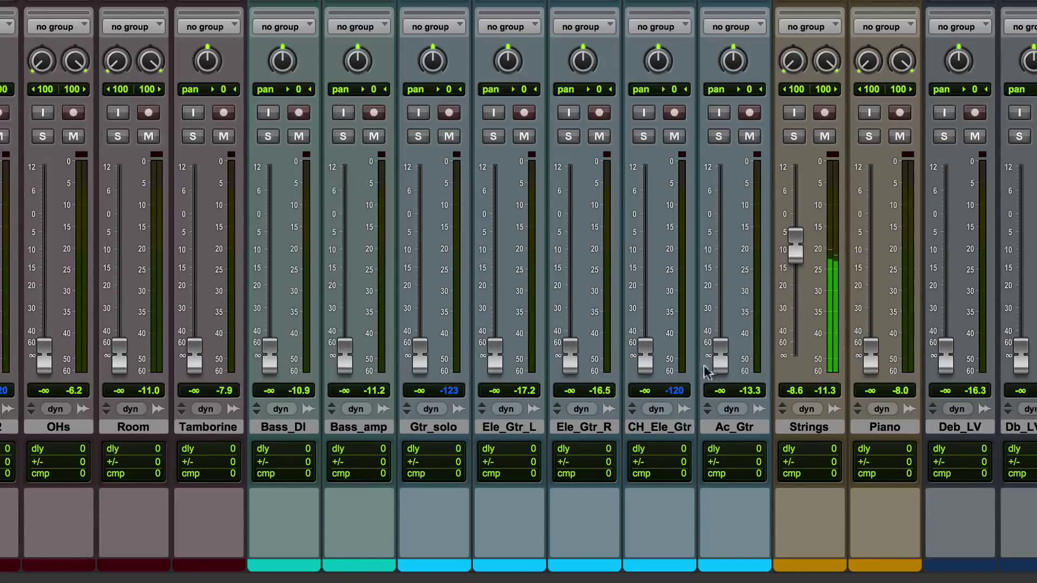
# Raise Ele_Gtr_L to 0.0 dB and Ele_Gtr_R to +0.4 dB, panning them 100 left and 100 right.
pyautogui.moveTo(496, 357); pyautogui.dragTo(494, 232)
pyautogui.moveTo(566, 357); pyautogui.dragTo(571, 215)
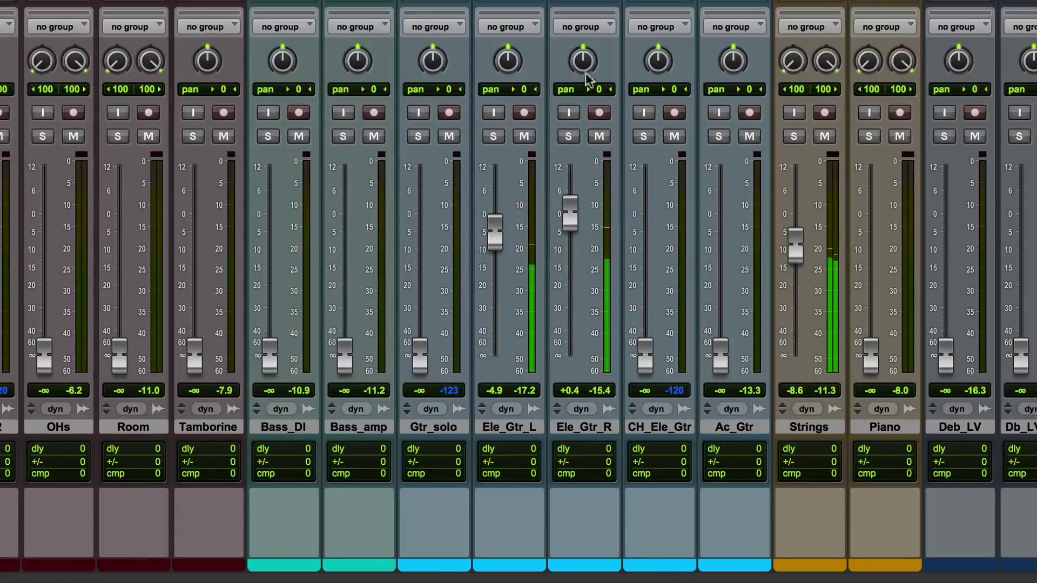
pyautogui.moveTo(505, 53); pyautogui.dragTo(499, 219)
pyautogui.keyDown('alt'); pyautogui.click(493, 213); pyautogui.keyUp('alt')
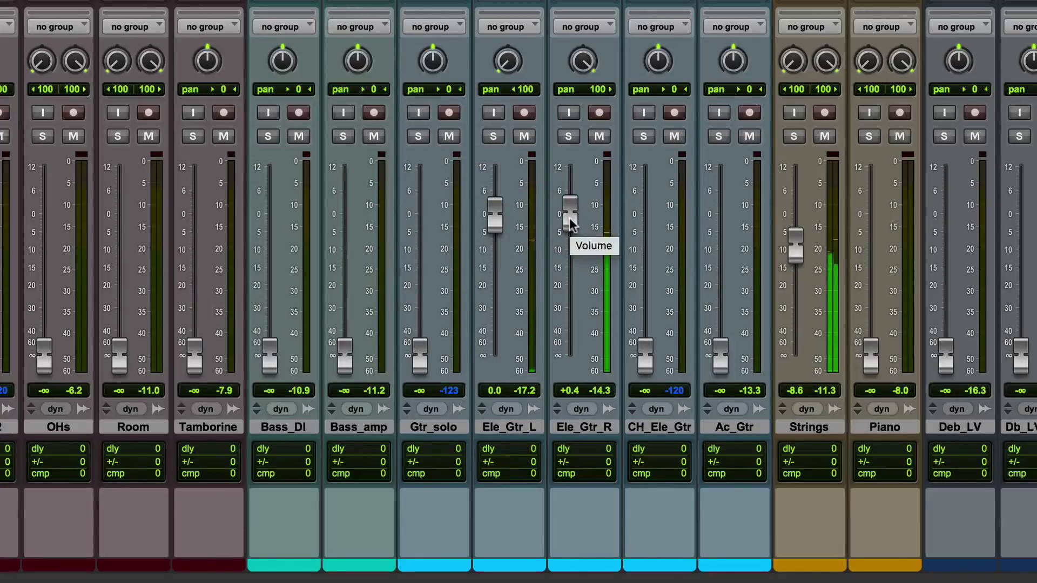
# Bring the Deb_LV and OHs faders up to 0.0 dB and the Room fader to -7.0 dB.
pyautogui.moveTo(947, 349); pyautogui.dragTo(948, 213)
pyautogui.keyDown('alt'); pyautogui.click(949, 214); pyautogui.keyUp('alt')
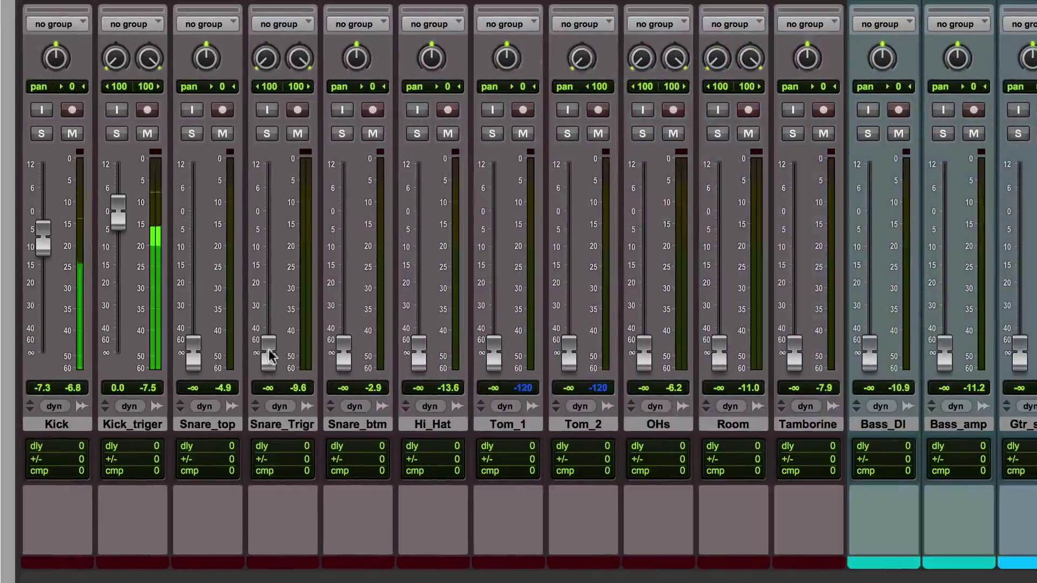
pyautogui.moveTo(636, 358); pyautogui.dragTo(638, 219)
pyautogui.keyDown('alt'); pyautogui.click(642, 220); pyautogui.keyUp('alt')
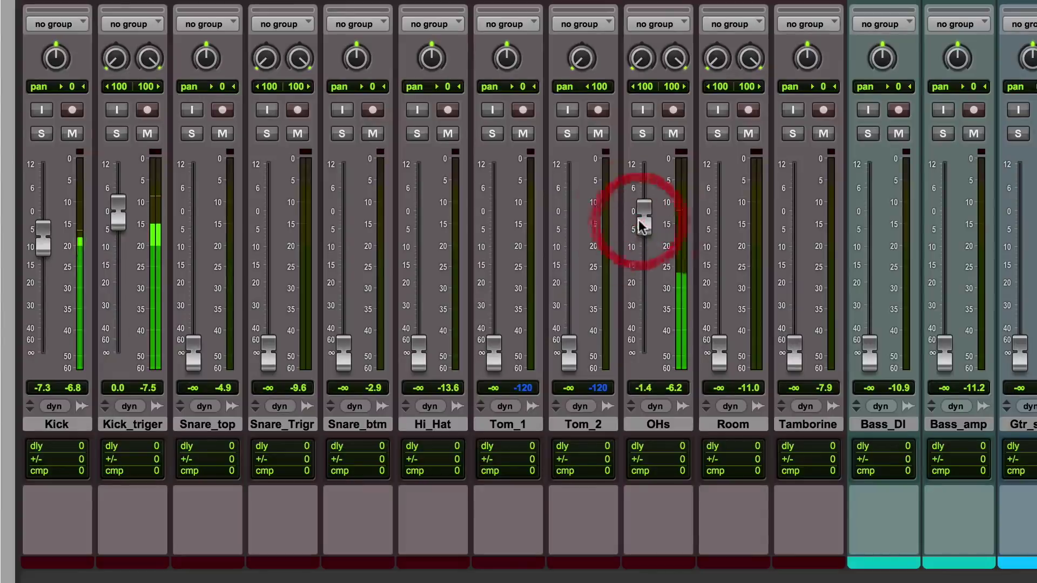
pyautogui.click(715, 355)
pyautogui.moveTo(715, 354); pyautogui.dragTo(719, 240)
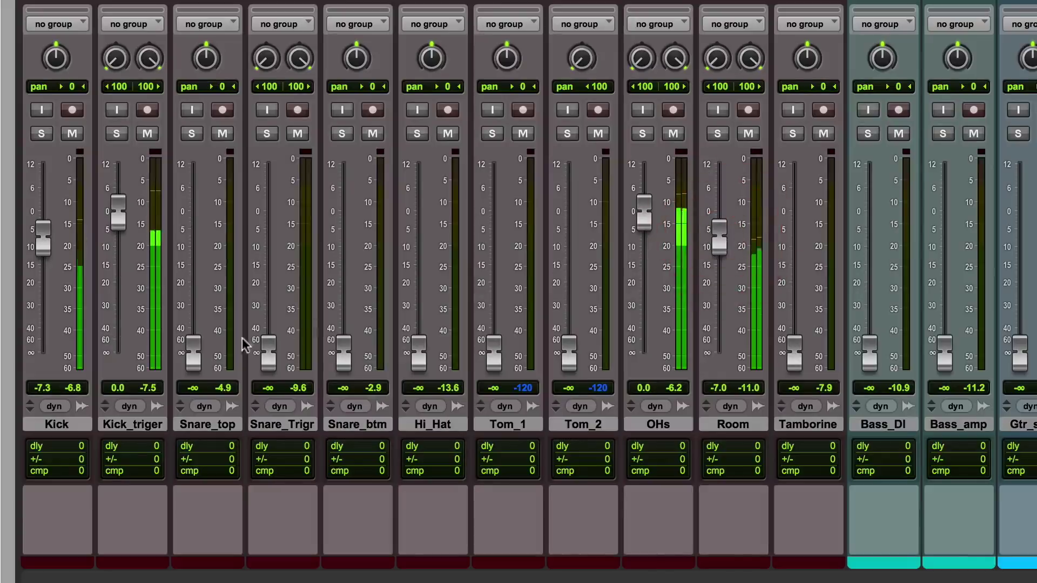
# Set Snare_top to -3.8 dB, Snare_Trigr to -11.8 dB and Snare_btm to -9.4 dB, and move Snare_btm ahead of Snare_Trigr.
pyautogui.moveTo(203, 351); pyautogui.dragTo(196, 223)
pyautogui.moveTo(268, 351); pyautogui.dragTo(266, 251)
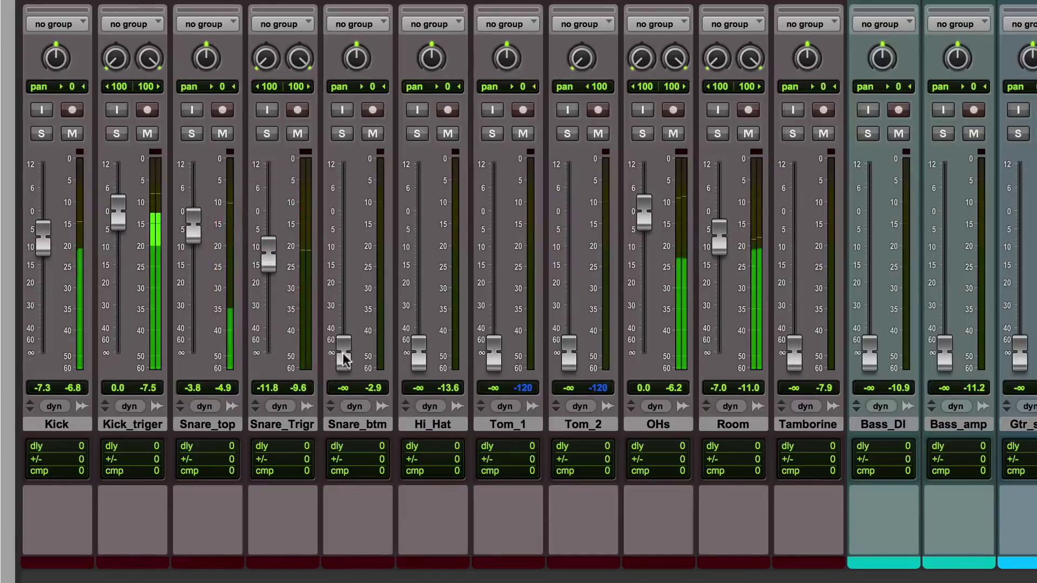
pyautogui.moveTo(344, 360); pyautogui.dragTo(343, 250)
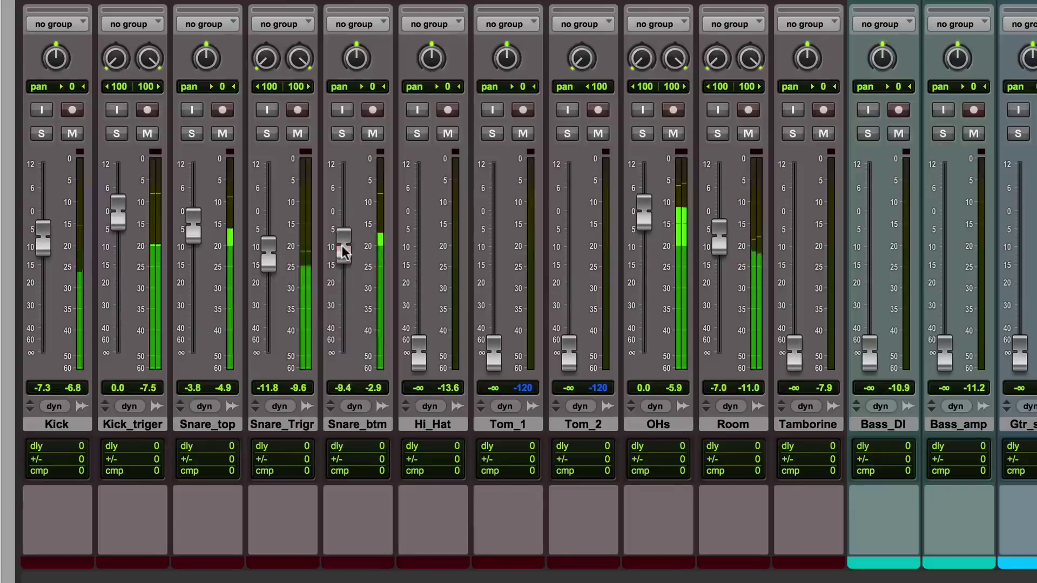
pyautogui.moveTo(347, 424); pyautogui.dragTo(260, 426)
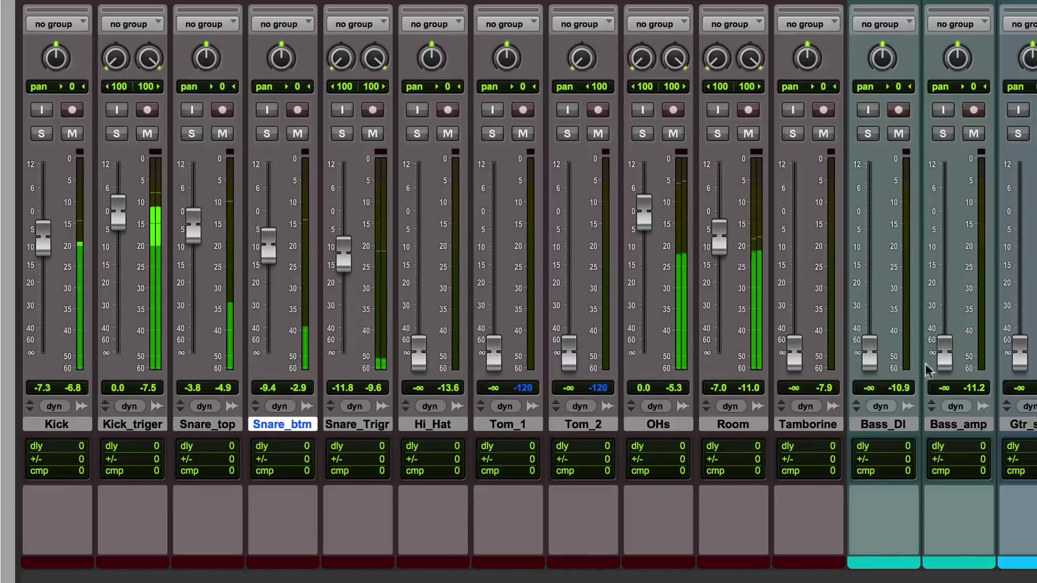
# Raise the faders of Bass_DI to -3.0 dB, Bass_amp to -3.6 dB and Piano to about -7.5 dB.
pyautogui.moveTo(869, 348); pyautogui.dragTo(870, 223)
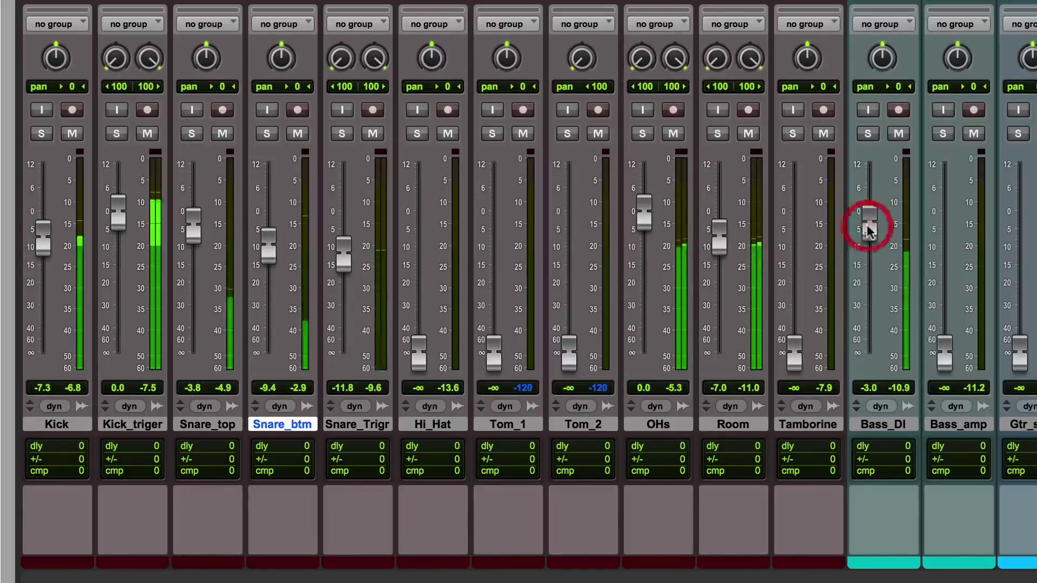
pyautogui.moveTo(944, 350); pyautogui.dragTo(938, 225)
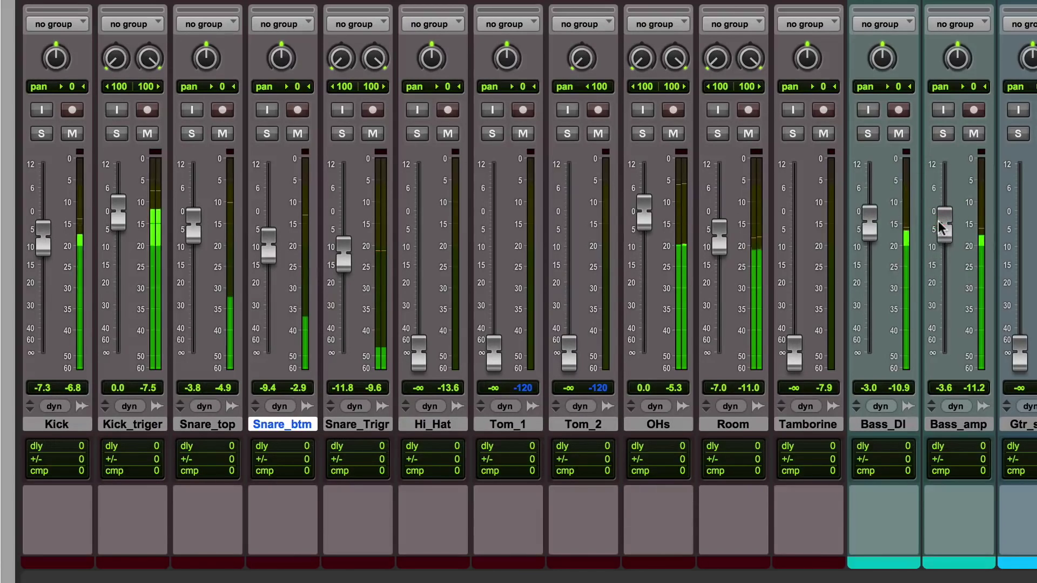
pyautogui.hscroll(10, 518, 292)
pyautogui.moveTo(724, 350); pyautogui.dragTo(725, 242)
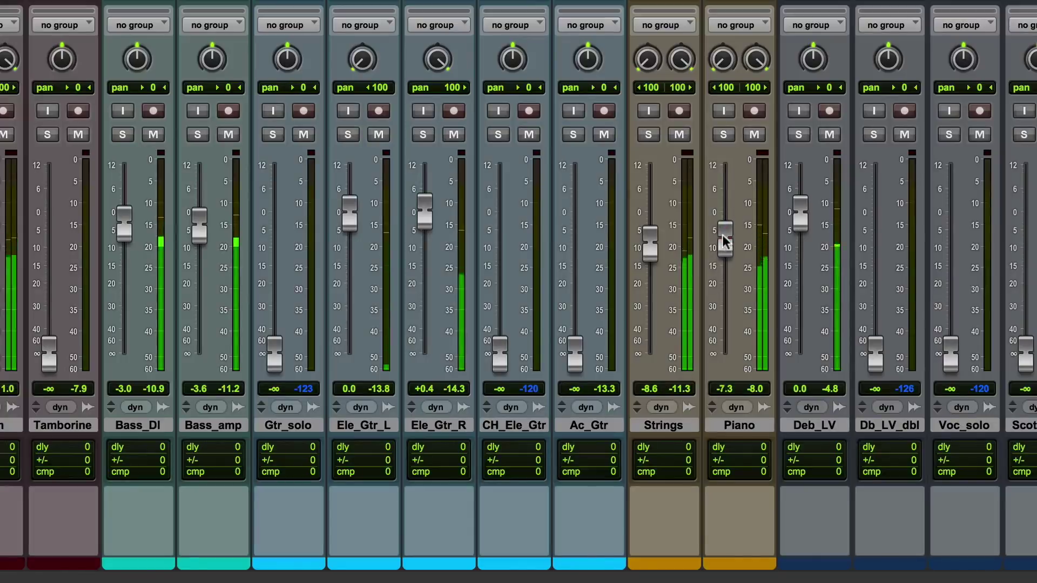
pyautogui.click(800, 219)
# Lower Ele_Gtr_R to -4.1 dB and Ele_Gtr_L to -2.2 dB, and raise CH_Ele_Gtr to -2.2 dB.
pyautogui.moveTo(431, 226); pyautogui.dragTo(424, 234)
pyautogui.click(341, 211)
pyautogui.moveTo(342, 212); pyautogui.dragTo(343, 219)
pyautogui.moveTo(498, 356); pyautogui.dragTo(499, 230)
# Raise the Ac_Gtr fader to -4.6 dB and solo the track.
pyautogui.click(575, 350)
pyautogui.moveTo(575, 350); pyautogui.dragTo(574, 233)
pyautogui.click(574, 247)
pyautogui.click(574, 135)
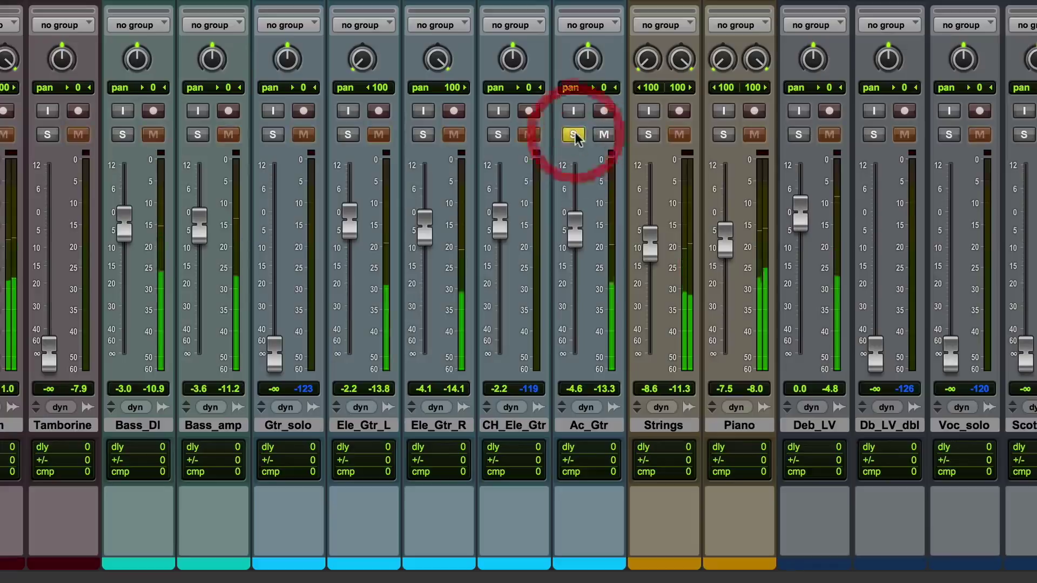
# Take Ac_Gtr out of solo and set its fader to -3.8 dB, and raise Db_LV_dbl to -5.4 dB.
pyautogui.click(574, 135)
pyautogui.keyDown('alt'); pyautogui.click(573, 221); pyautogui.keyUp('alt')
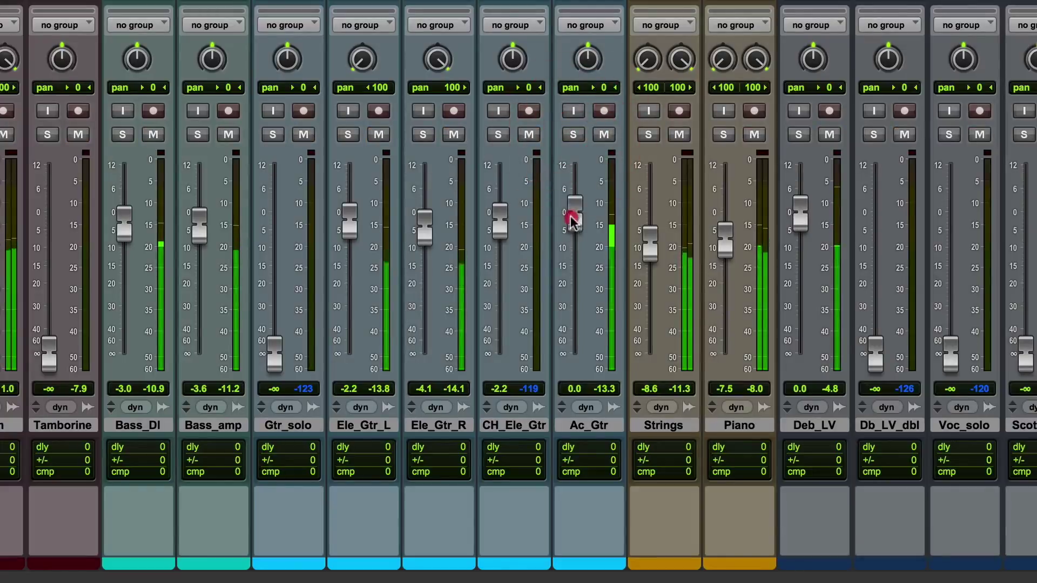
pyautogui.moveTo(573, 221); pyautogui.dragTo(574, 232)
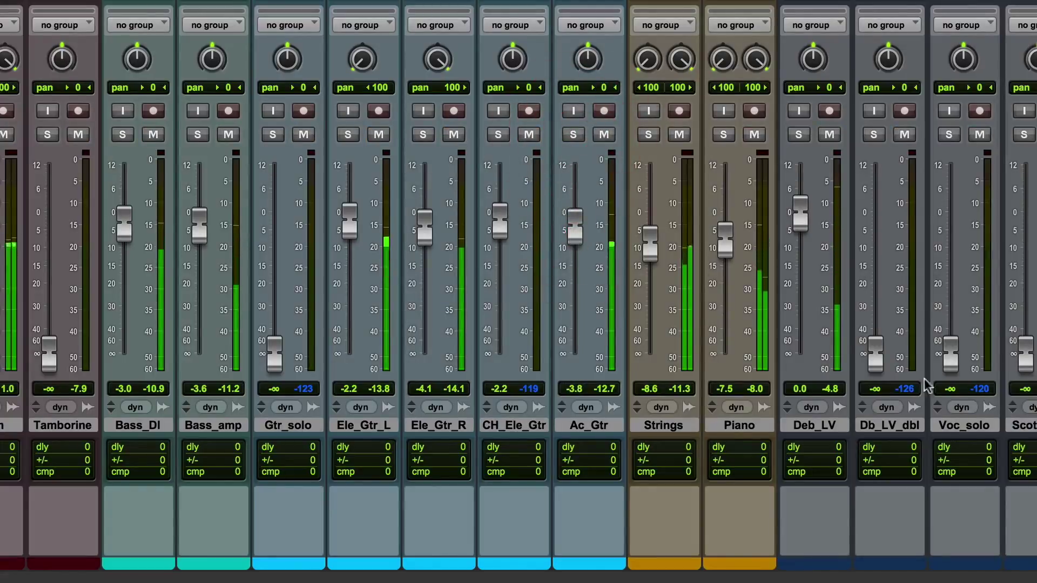
pyautogui.moveTo(875, 351); pyautogui.dragTo(875, 232)
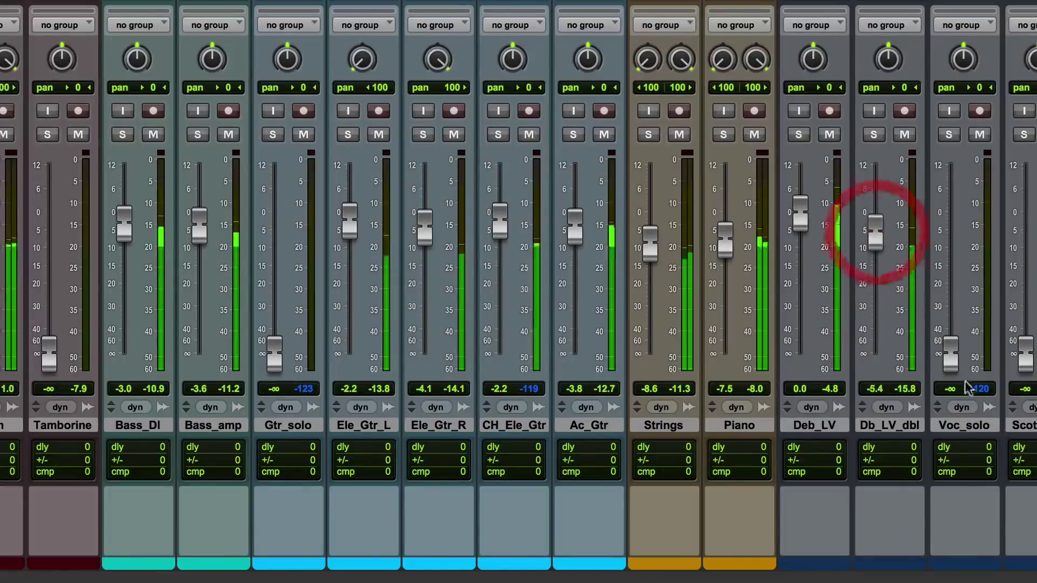
pyautogui.moveTo(951, 353); pyautogui.dragTo(932, 390)
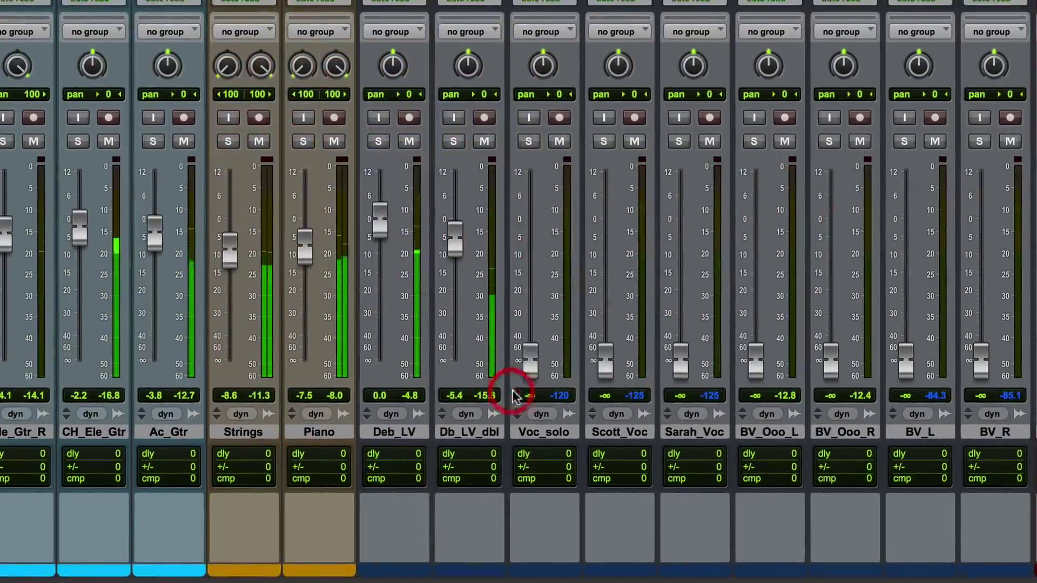
# Raise Sarah_Voc to -1.1 dB and pan it 100 left, and bring BV_Ooo_L up to -5.4 dB.
pyautogui.moveTo(680, 359); pyautogui.dragTo(679, 216)
pyautogui.moveTo(693, 66); pyautogui.dragTo(694, 139)
pyautogui.click(690, 207)
pyautogui.moveTo(759, 367); pyautogui.dragTo(759, 238)
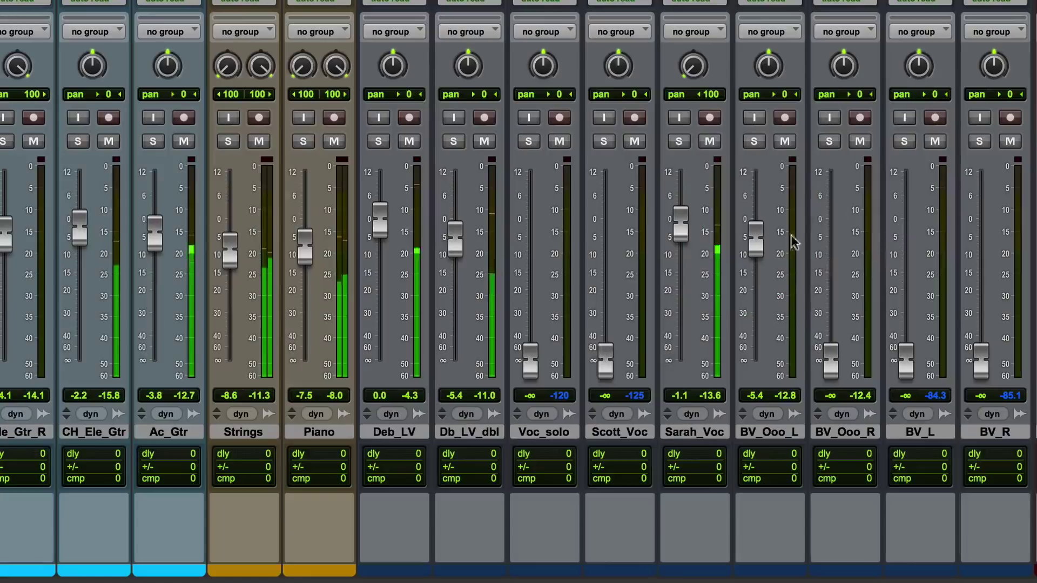
# Raise the Scott_Voc fader to -2.5 dB and pan the track 100 right.
pyautogui.moveTo(605, 362); pyautogui.dragTo(600, 215)
pyautogui.moveTo(617, 66); pyautogui.dragTo(618, 41)
pyautogui.moveTo(603, 216); pyautogui.dragTo(601, 227)
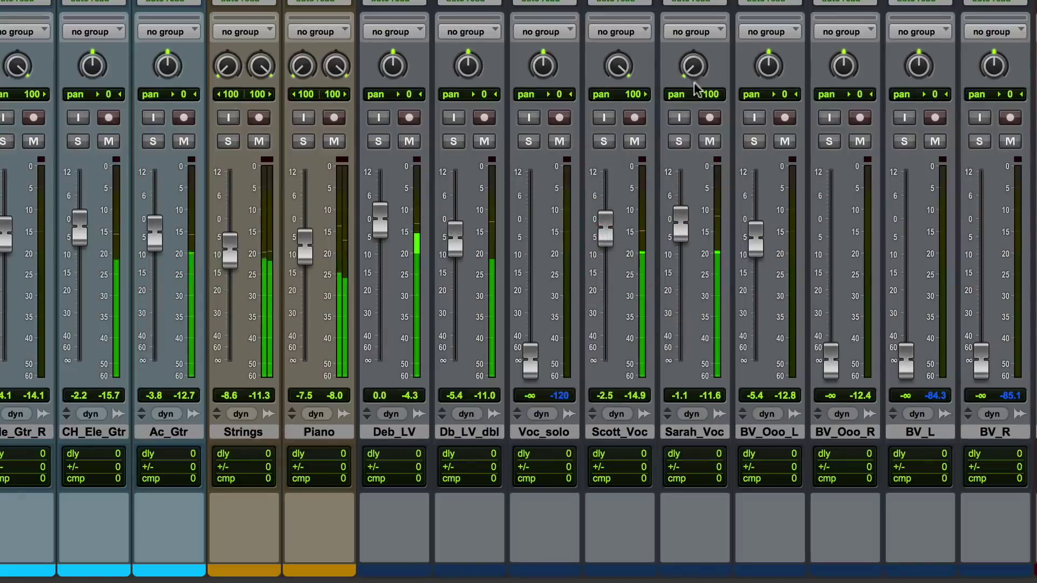
# Return the pans of Sarah_Voc and Scott_Voc to centre and set Scott_Voc to -5.2 dB.
pyautogui.moveTo(693, 80)
pyautogui.mouseDown()
pyautogui.moveTo(688, 27)
pyautogui.moveTo(687, 60)
pyautogui.mouseUp()
pyautogui.click(619, 67)
pyautogui.keyDown('alt'); pyautogui.click(693, 66); pyautogui.keyUp('alt')
pyautogui.moveTo(605, 228); pyautogui.dragTo(607, 241)
# Raise BV_L to -6.8 dB panned 100 left and BV_R to -5.9 dB panned 100 right.
pyautogui.moveTo(906, 367); pyautogui.dragTo(904, 244)
pyautogui.moveTo(979, 367); pyautogui.dragTo(978, 258)
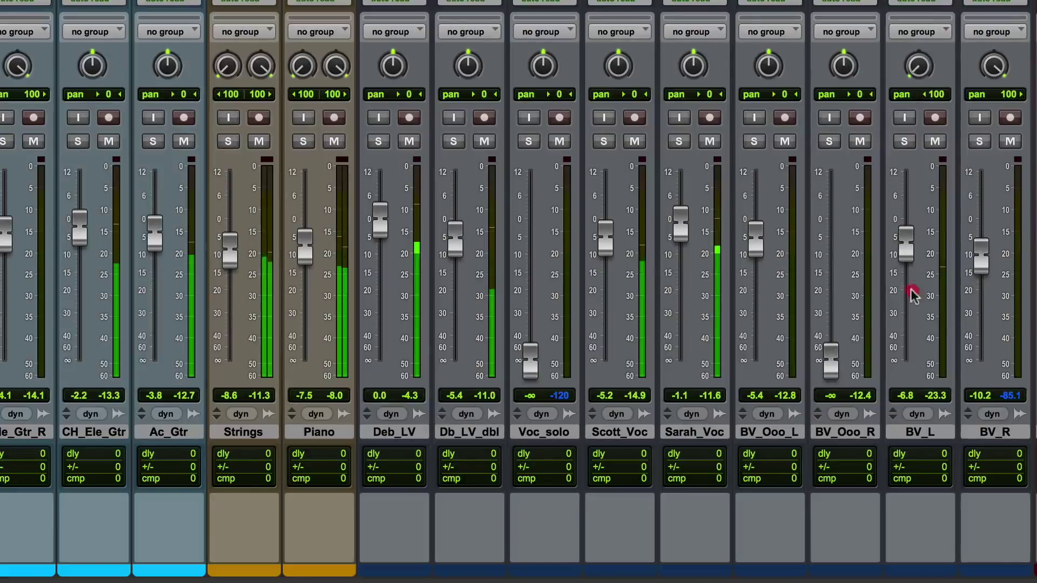
pyautogui.moveTo(980, 254); pyautogui.dragTo(984, 243)
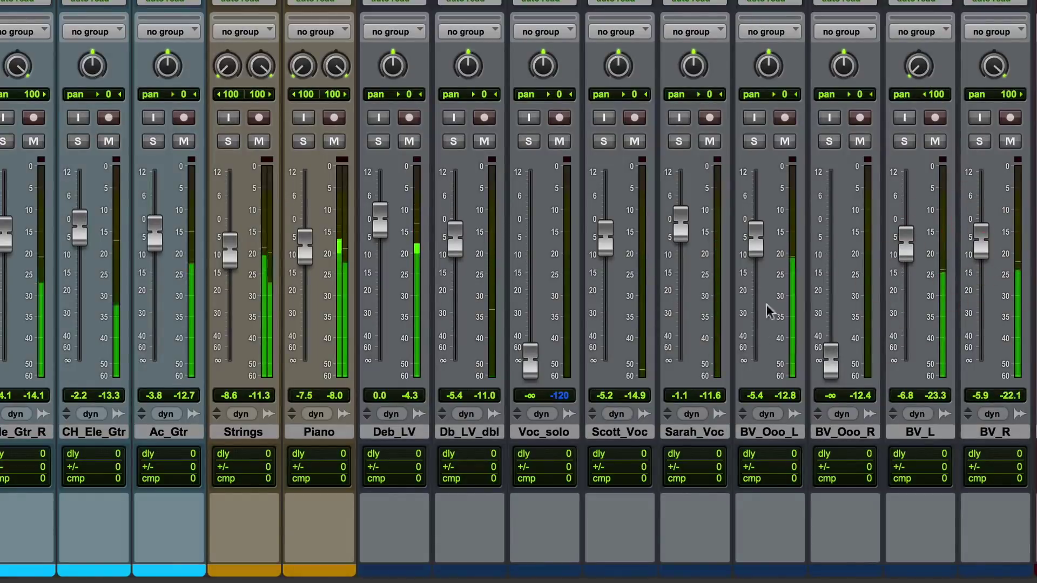
# Balance BV_Ooo_L at -4.3 dB panned 55 left against BV_Ooo_R at -4.1 dB panned 43 right.
pyautogui.moveTo(758, 246); pyautogui.dragTo(756, 216)
pyautogui.moveTo(827, 348); pyautogui.dragTo(831, 221)
pyautogui.moveTo(831, 212); pyautogui.dragTo(831, 202)
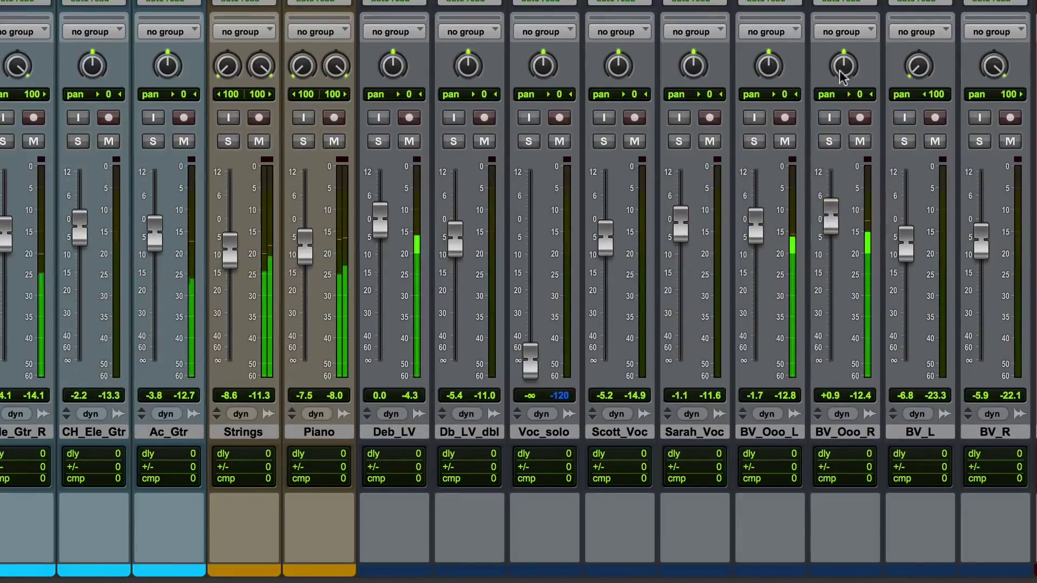
pyautogui.moveTo(752, 218); pyautogui.dragTo(753, 211)
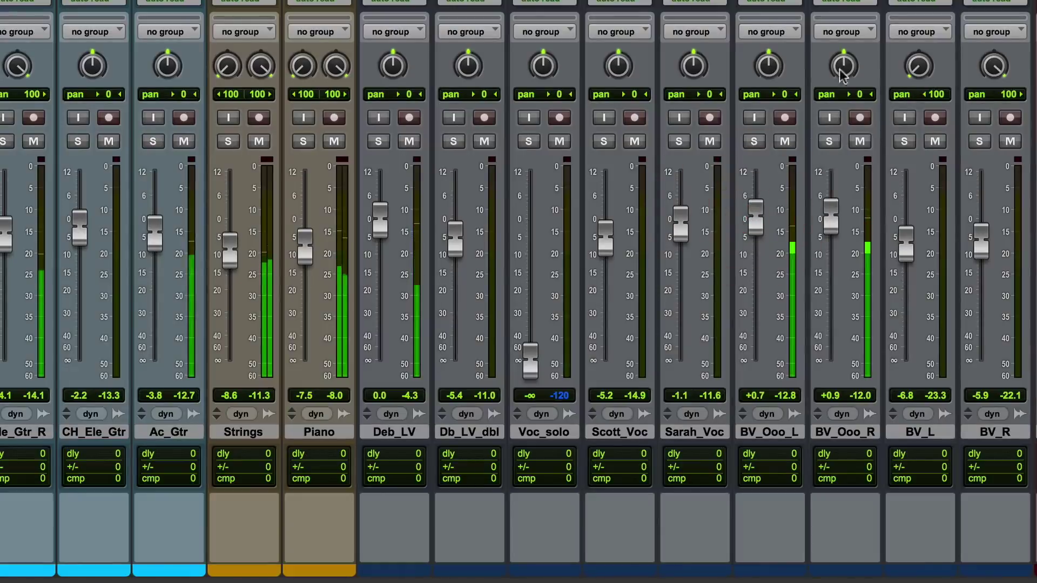
pyautogui.moveTo(842, 53)
pyautogui.mouseDown()
pyautogui.moveTo(843, 38)
pyautogui.moveTo(831, 41)
pyautogui.mouseUp()
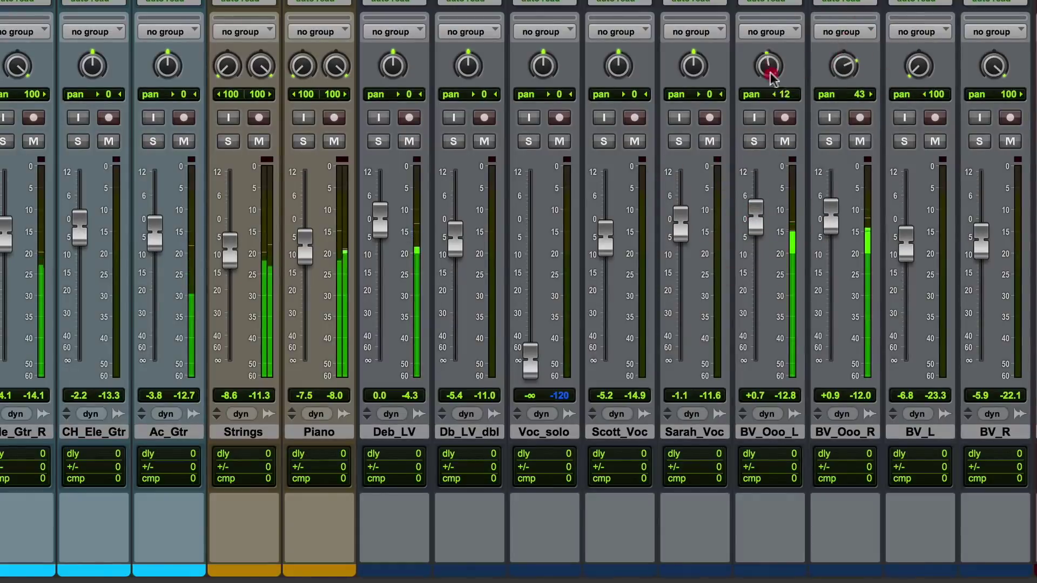
pyautogui.moveTo(830, 215); pyautogui.dragTo(828, 224)
pyautogui.moveTo(752, 222); pyautogui.dragTo(754, 241)
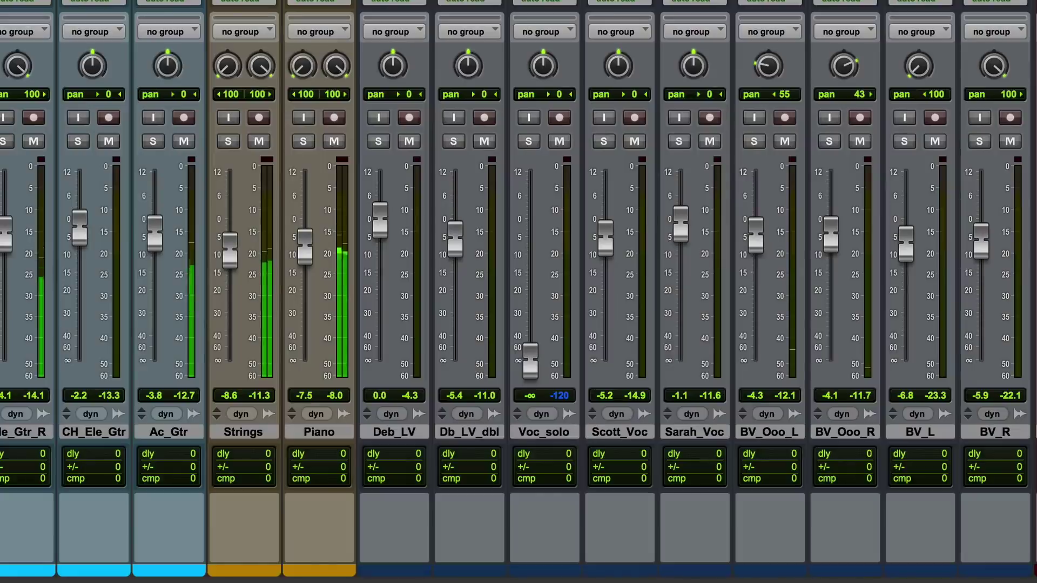
# Set Gtr_solo to -5.2 dB, and bring up Voc_solo to -8.1 dB panned 55 right.
pyautogui.click(178, 231)
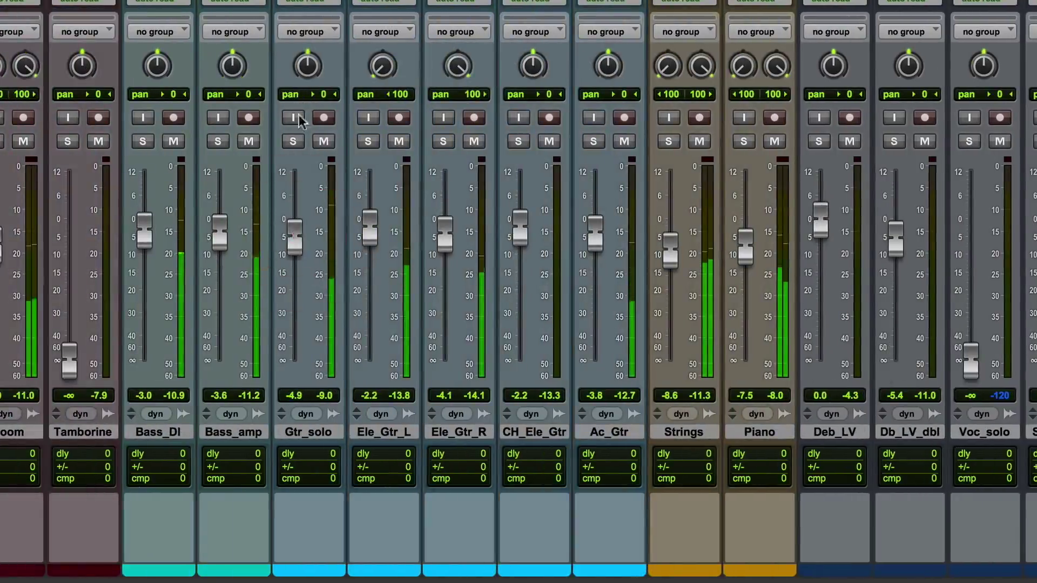
pyautogui.moveTo(295, 236); pyautogui.dragTo(295, 239)
pyautogui.moveTo(970, 361); pyautogui.dragTo(972, 238)
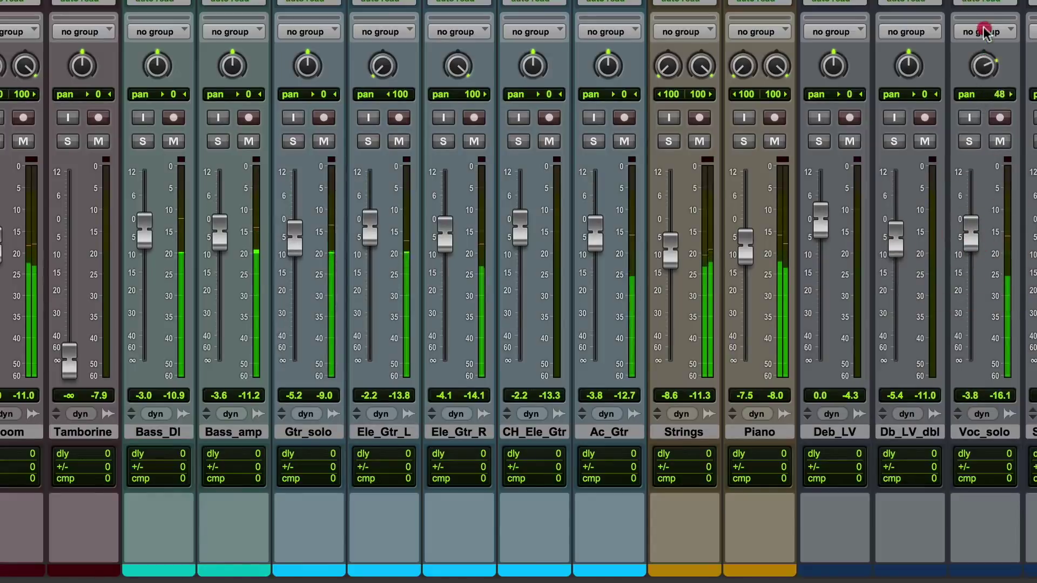
pyautogui.moveTo(969, 234); pyautogui.dragTo(969, 224)
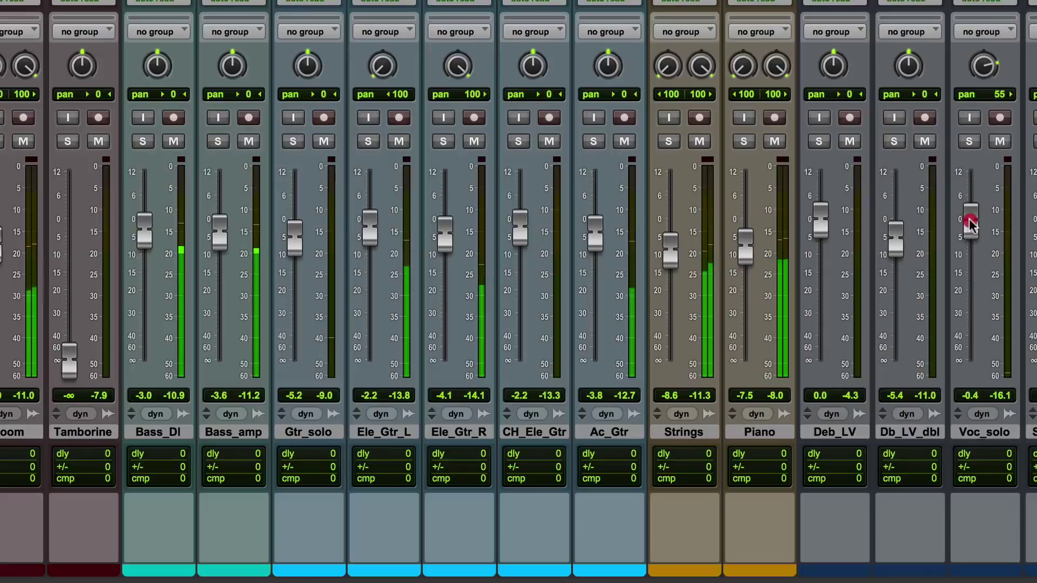
pyautogui.moveTo(971, 227); pyautogui.dragTo(970, 255)
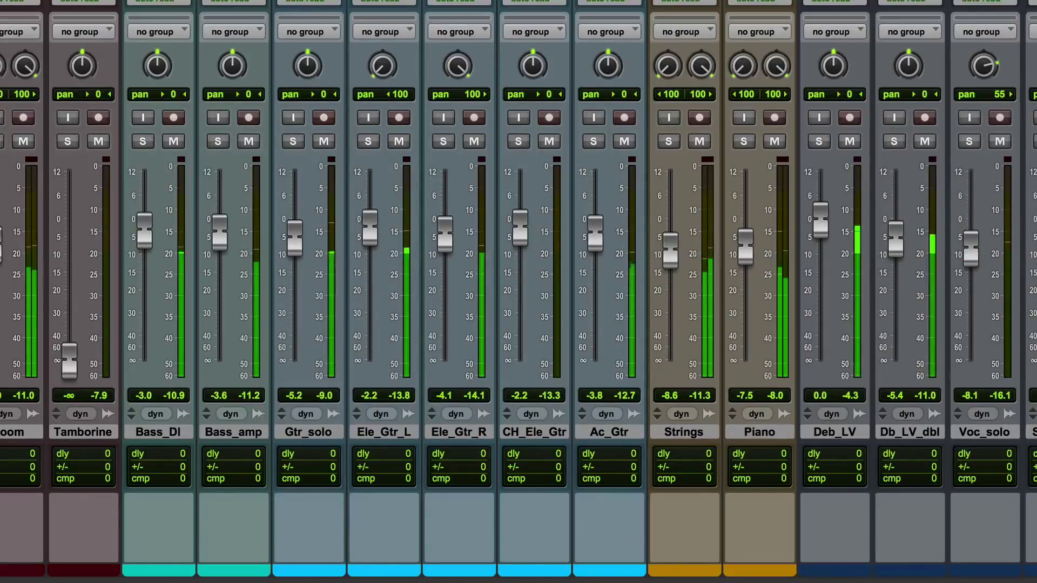
# Raise the Tamborine fader to -8.9 dB and pan the track 51 left.
pyautogui.moveTo(65, 355); pyautogui.dragTo(70, 254)
pyautogui.moveTo(462, 246); pyautogui.dragTo(463, 238)
pyautogui.moveTo(473, 58); pyautogui.dragTo(480, 105)
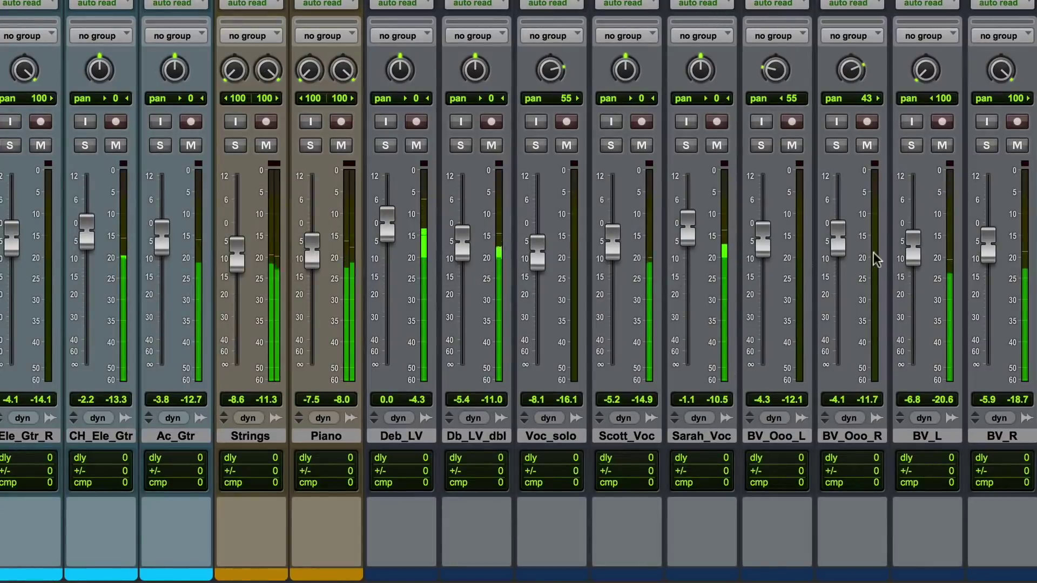
# Rebalance the vocals with Scott_Voc at -2.0 dB, Sarah_Voc at -5.4 dB and Db_LV_dbl at -4.6 dB.
pyautogui.click(608, 242)
pyautogui.moveTo(609, 241); pyautogui.dragTo(609, 227)
pyautogui.moveTo(689, 231); pyautogui.dragTo(693, 244)
pyautogui.moveTo(463, 248); pyautogui.dragTo(460, 244)
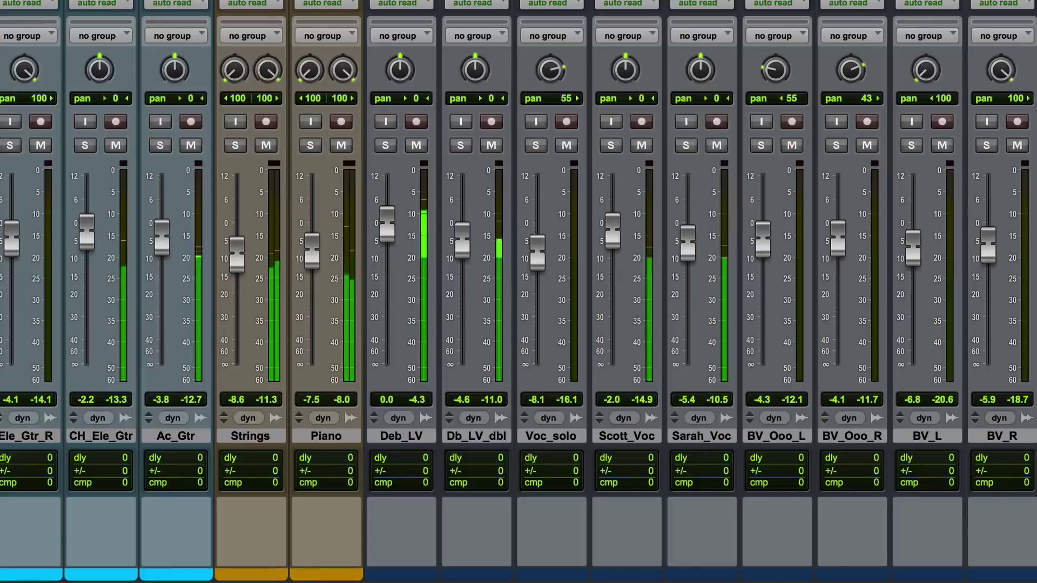
# Compare Hi_Hat with OHs in solo, pan Hi_Hat 47 right at -8.9 dB, and clear the solos.
pyautogui.hscroll(-15, 405, 143)
pyautogui.click(404, 142)
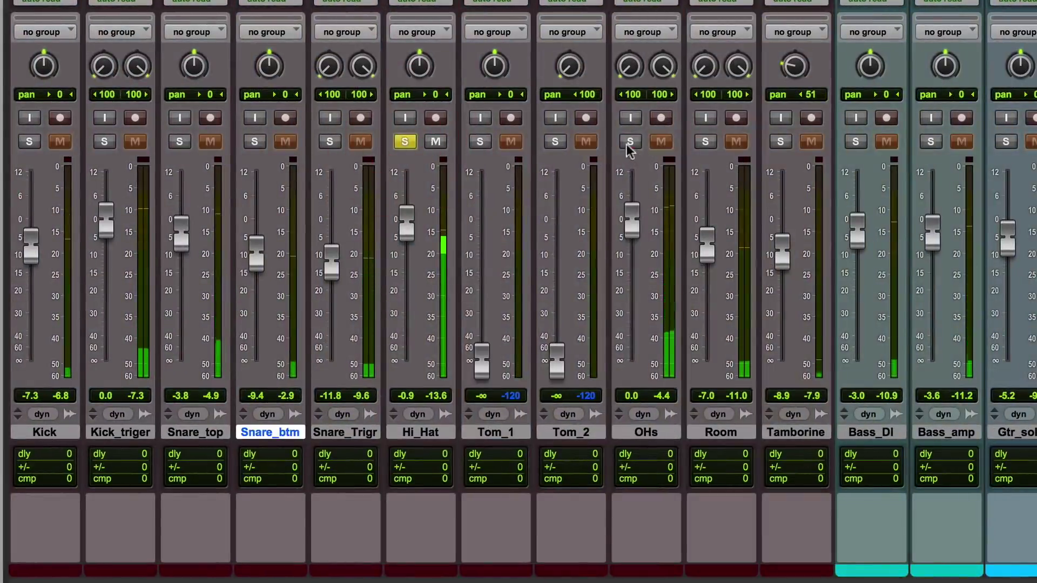
pyautogui.click(629, 141)
pyautogui.click(405, 142)
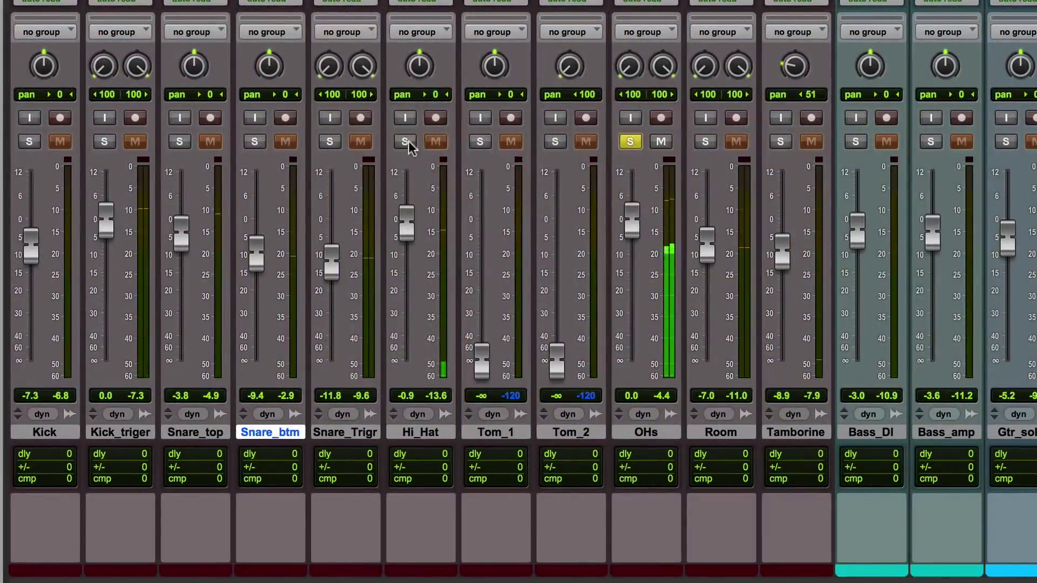
pyautogui.click(405, 141)
pyautogui.moveTo(419, 66); pyautogui.dragTo(419, 39)
pyautogui.moveTo(406, 221); pyautogui.dragTo(397, 248)
pyautogui.keyDown('alt'); pyautogui.click(405, 141); pyautogui.keyUp('alt')
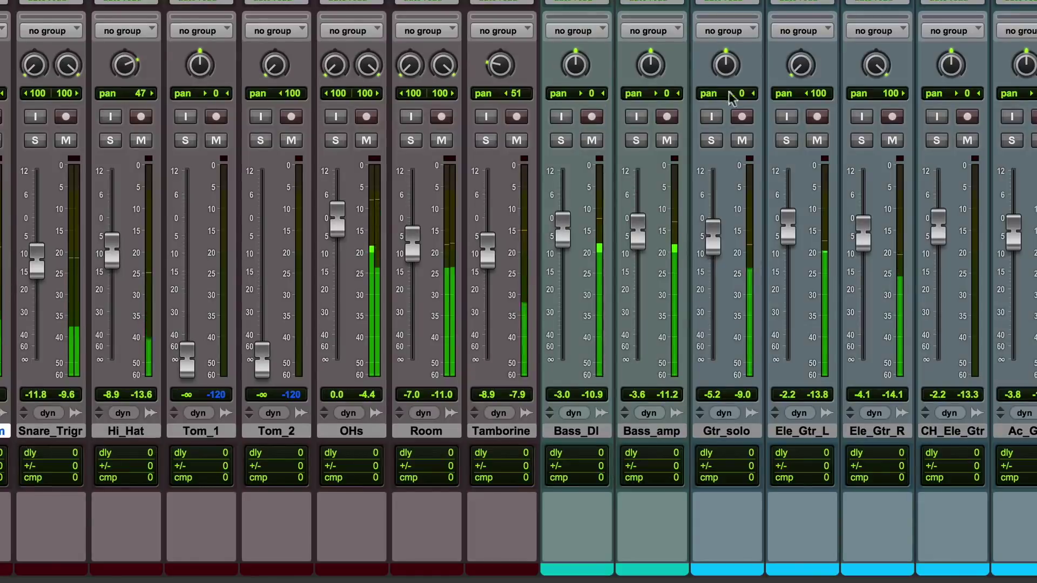
# Pan the Gtr_solo track 55 left.
pyautogui.click(725, 66)
pyautogui.moveTo(721, 101); pyautogui.dragTo(723, 106)
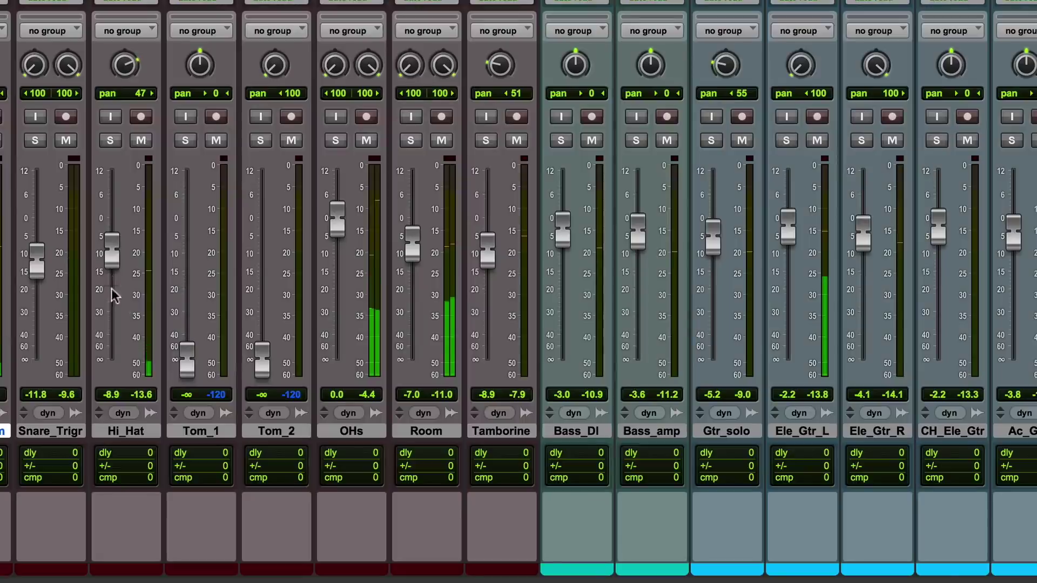
# Find the tom hits in the timeline and place the playback position just before a Tom_1 hit.
pyautogui.press('super+equal')
pyautogui.scroll(-15, 620, 340)
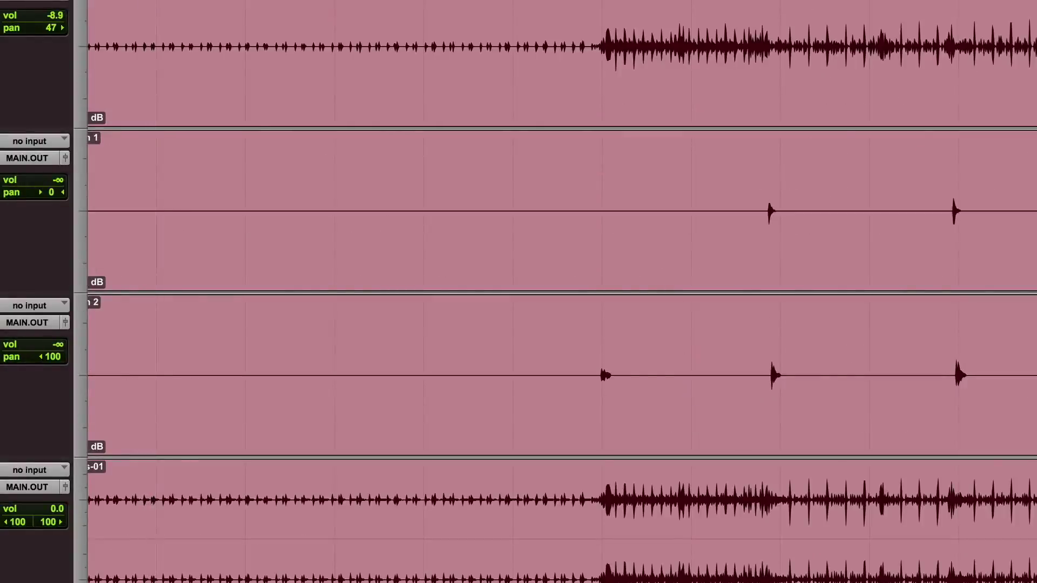
pyautogui.click(948, 179)
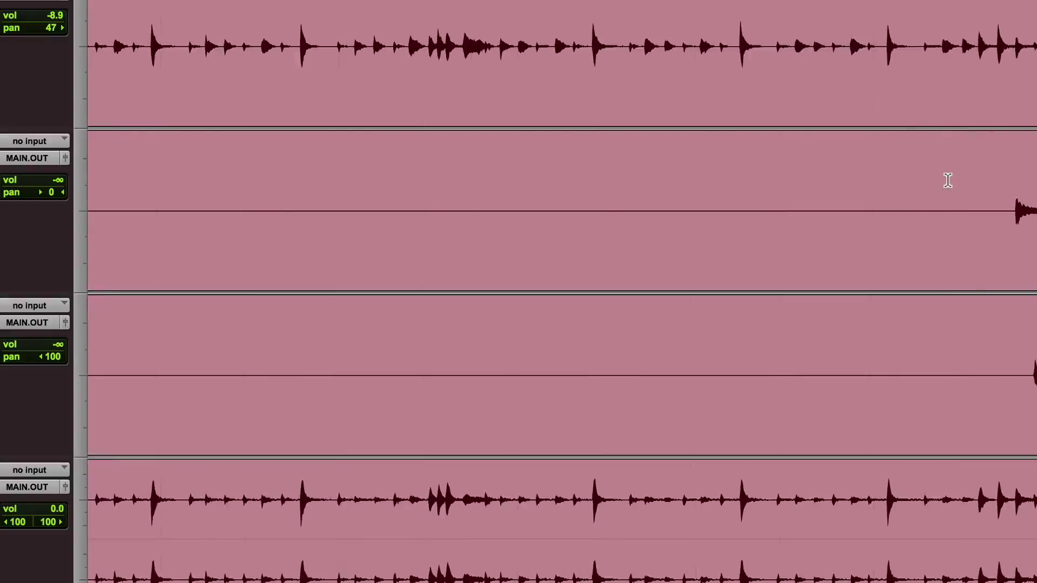
pyautogui.click(1000, 179)
pyautogui.press('super+equal')
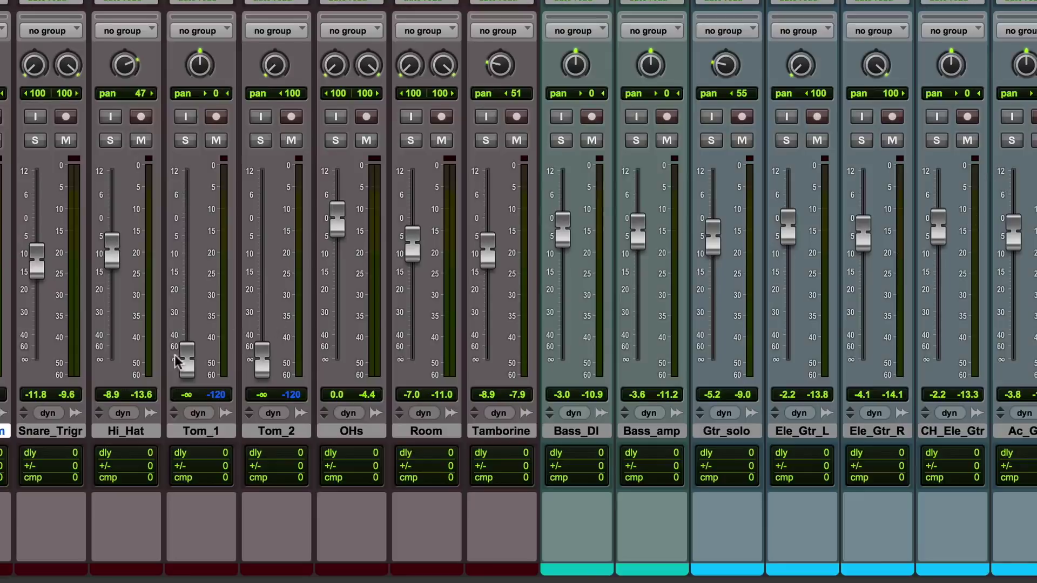
# Play the tom section with OHs soloed, then set Tom_1 to -2.2 dB panned 39 right and Tom_2 to -3.0 dB.
pyautogui.click(185, 363)
pyautogui.click(335, 141)
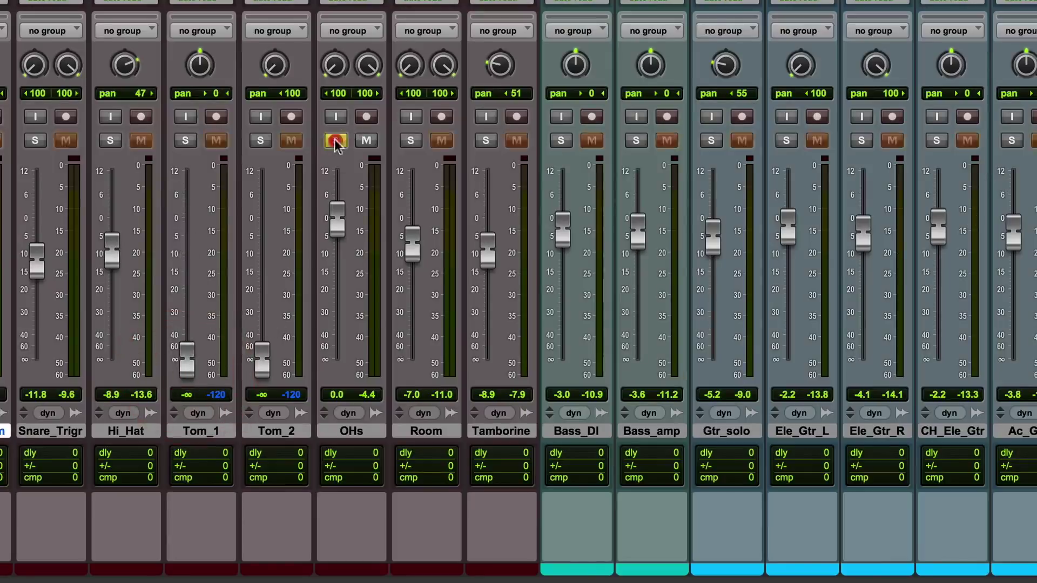
pyautogui.press('space')
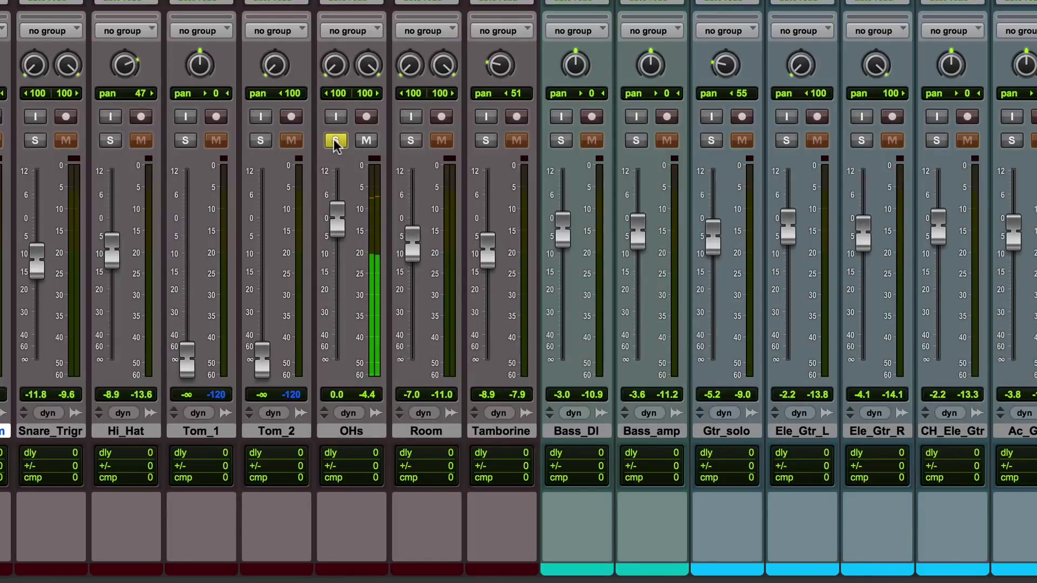
pyautogui.moveTo(190, 363); pyautogui.dragTo(187, 224)
pyautogui.moveTo(199, 47); pyautogui.dragTo(199, 48)
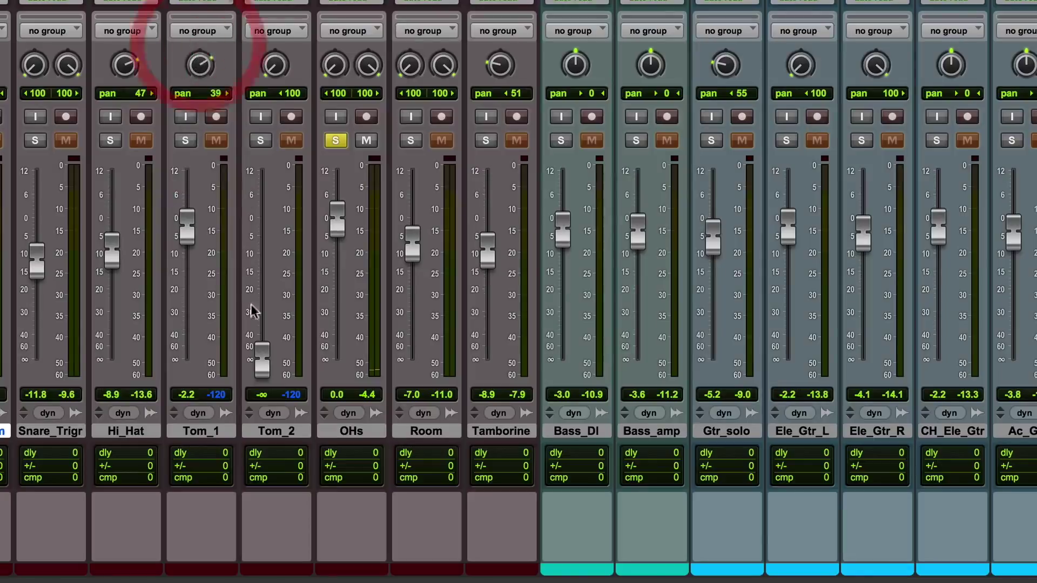
pyautogui.moveTo(261, 359); pyautogui.dragTo(263, 232)
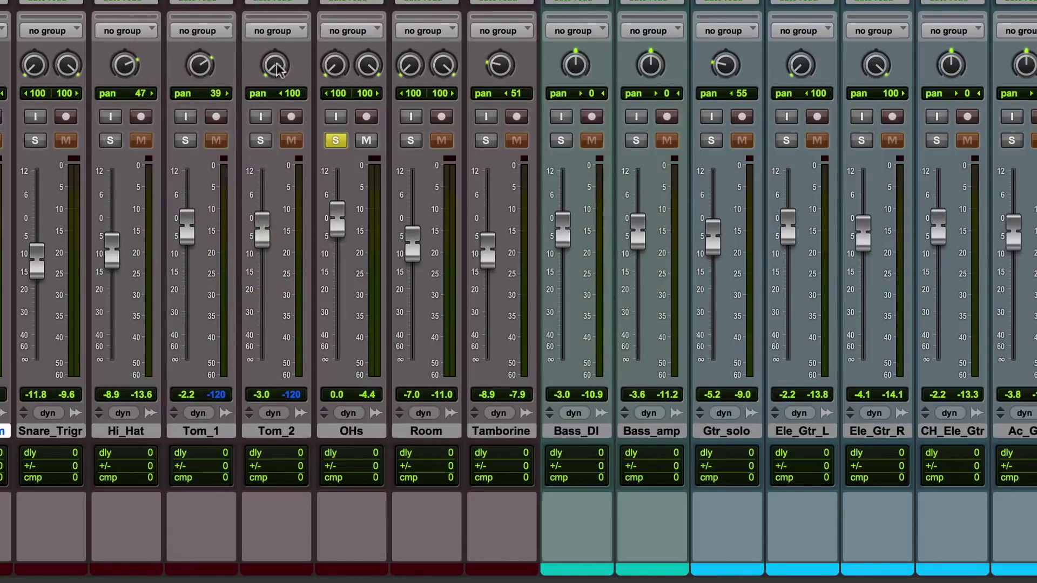
# Audition both toms in solo with OHs and Room, set Tom_2 to -0.4 dB panned 37 left, and clear all solos.
pyautogui.click(260, 139)
pyautogui.click(185, 140)
pyautogui.press('space')
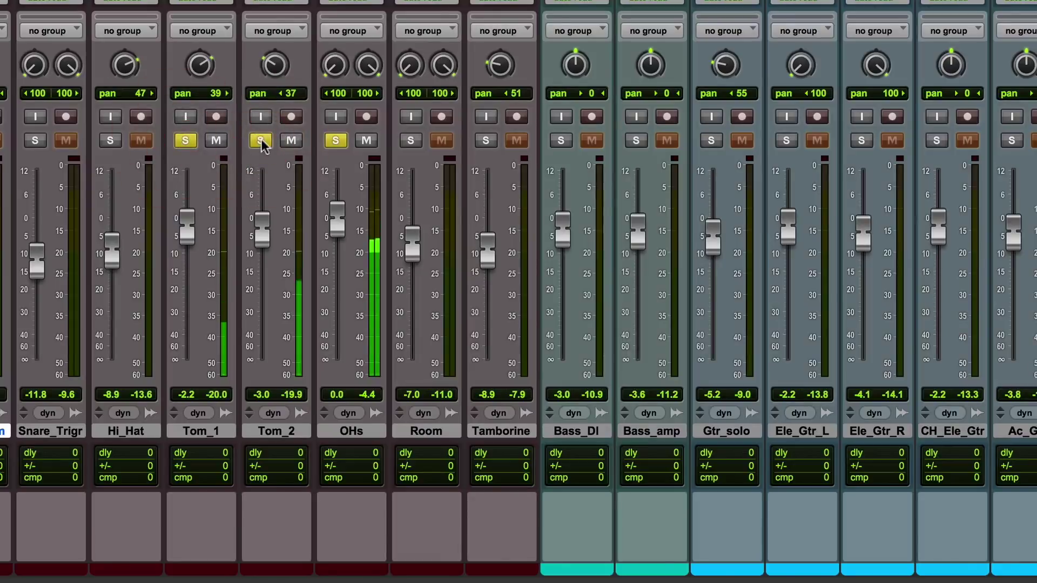
pyautogui.moveTo(264, 217); pyautogui.dragTo(261, 211)
pyautogui.click(410, 141)
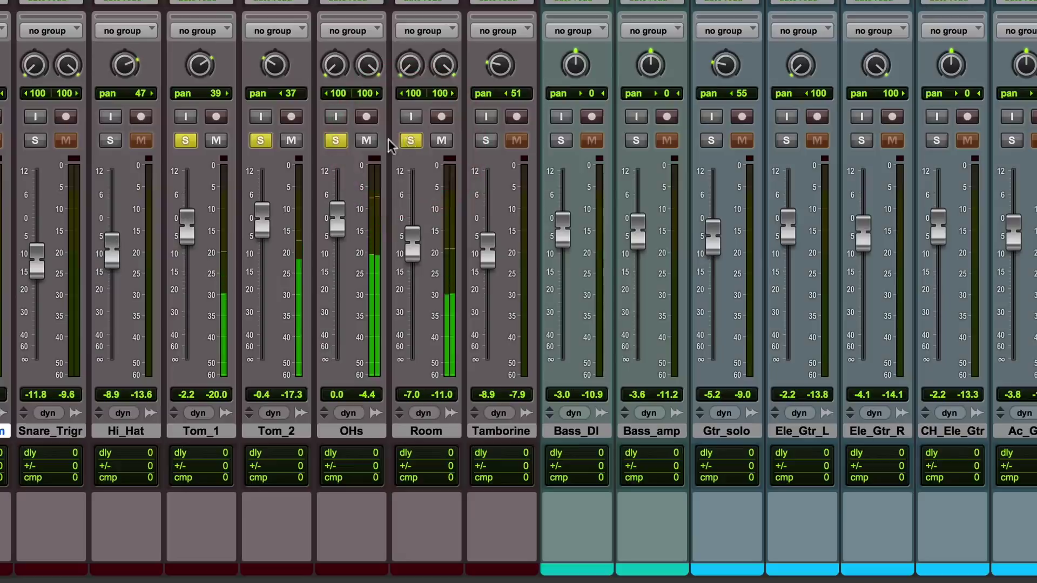
pyautogui.keyDown('alt'); pyautogui.click(260, 141); pyautogui.keyUp('alt')
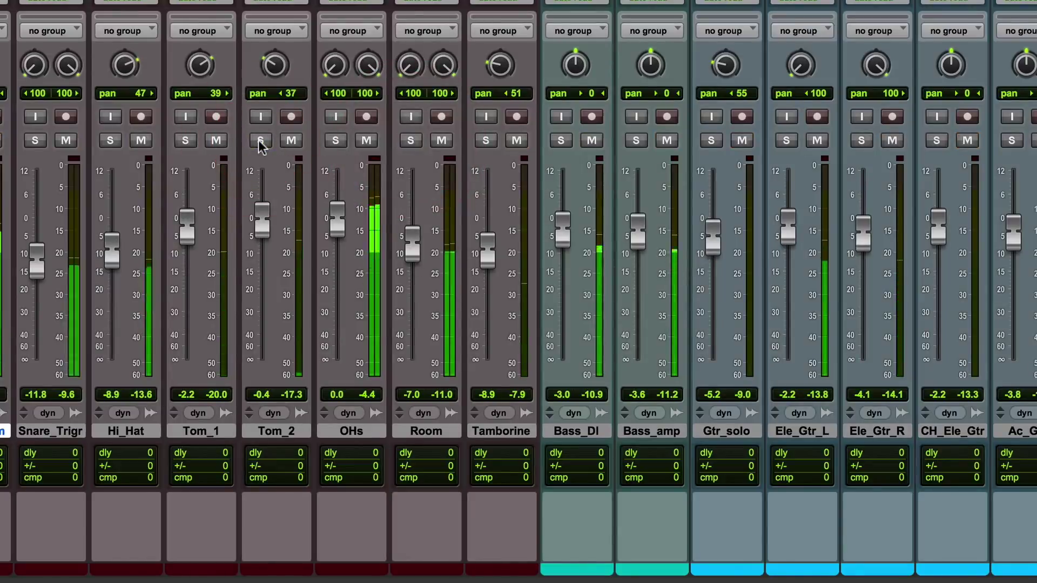
# Raise the Deb_LV lead vocal fader to +3.6 dB.
pyautogui.press('super+equal')
pyautogui.press('super+equal')
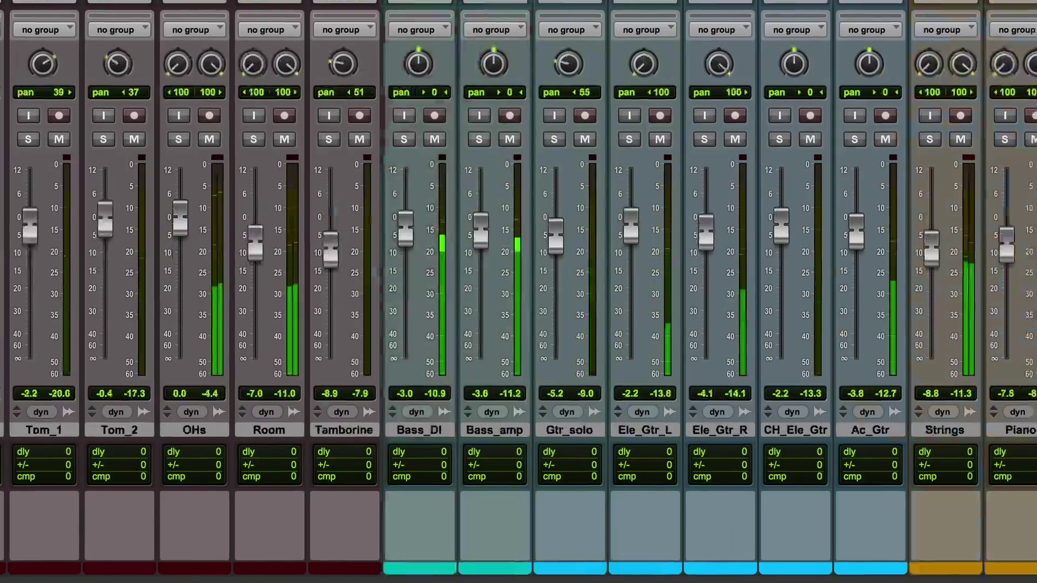
pyautogui.click(453, 204)
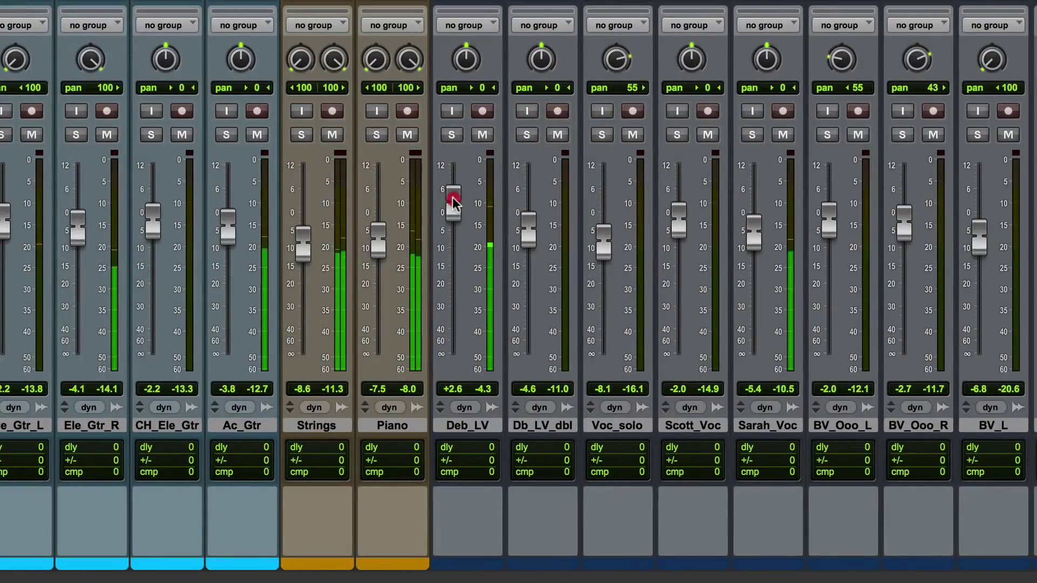
pyautogui.moveTo(452, 204); pyautogui.dragTo(454, 200)
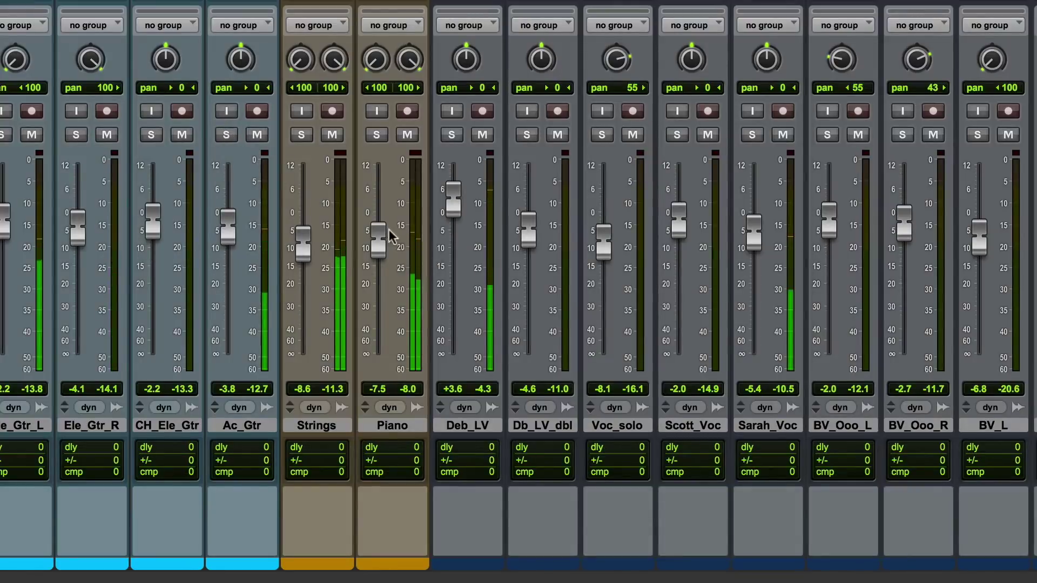
# Check Hi_Hat briefly in solo, then lower the OHs fader and raise the Room fader slightly.
pyautogui.hscroll(-15, 756, 323)
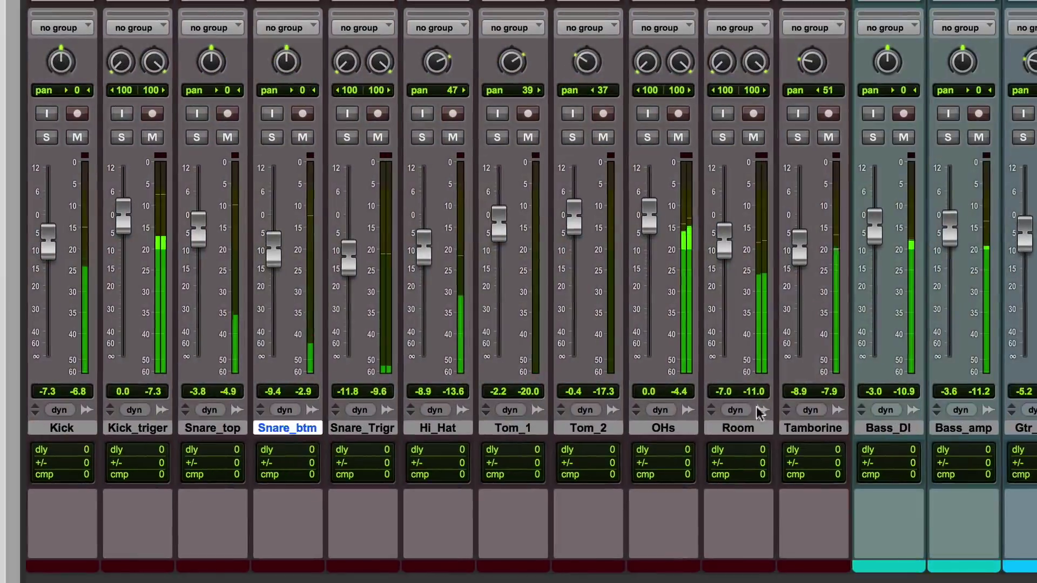
pyautogui.click(453, 137)
pyautogui.click(452, 136)
pyautogui.moveTo(649, 223); pyautogui.dragTo(652, 232)
pyautogui.moveTo(717, 241); pyautogui.dragTo(717, 237)
pyautogui.moveTo(646, 222); pyautogui.dragTo(648, 232)
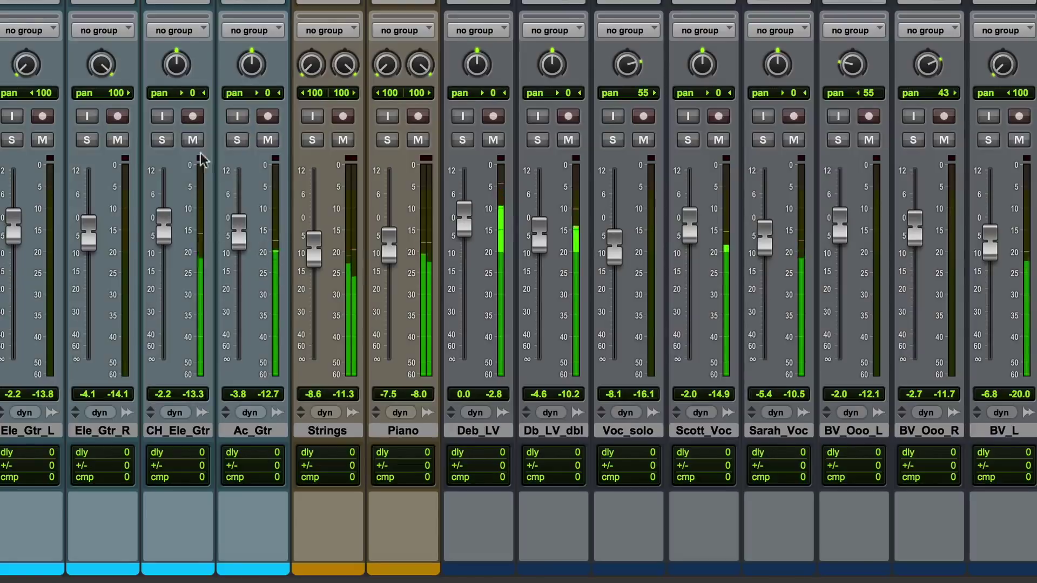
# Check CH_Ele_Gtr in solo, then pan it 92 right and set its fader to -0.6 dB.
pyautogui.click(162, 139)
pyautogui.click(162, 140)
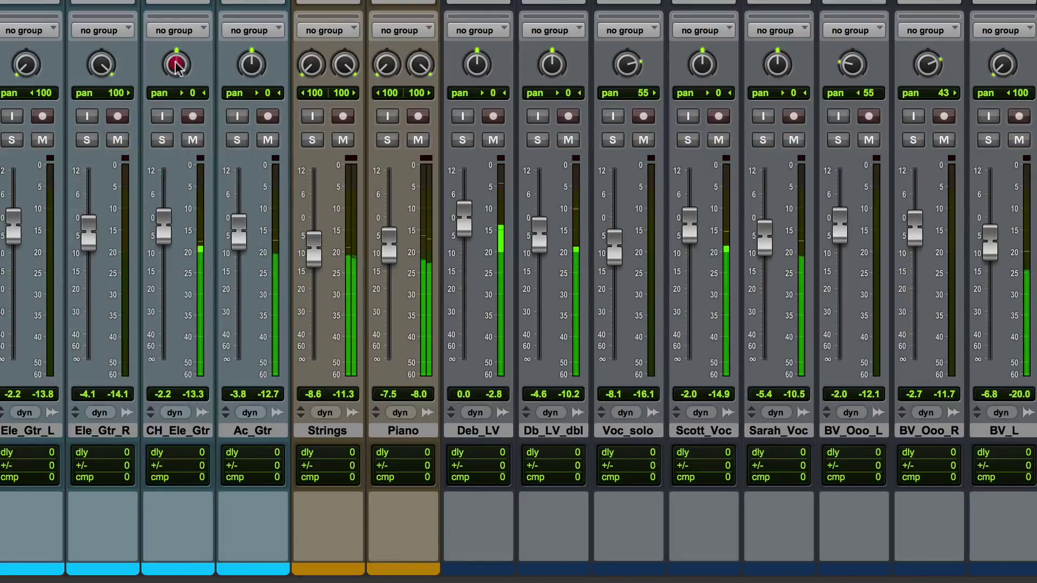
pyautogui.moveTo(176, 65); pyautogui.dragTo(163, 215)
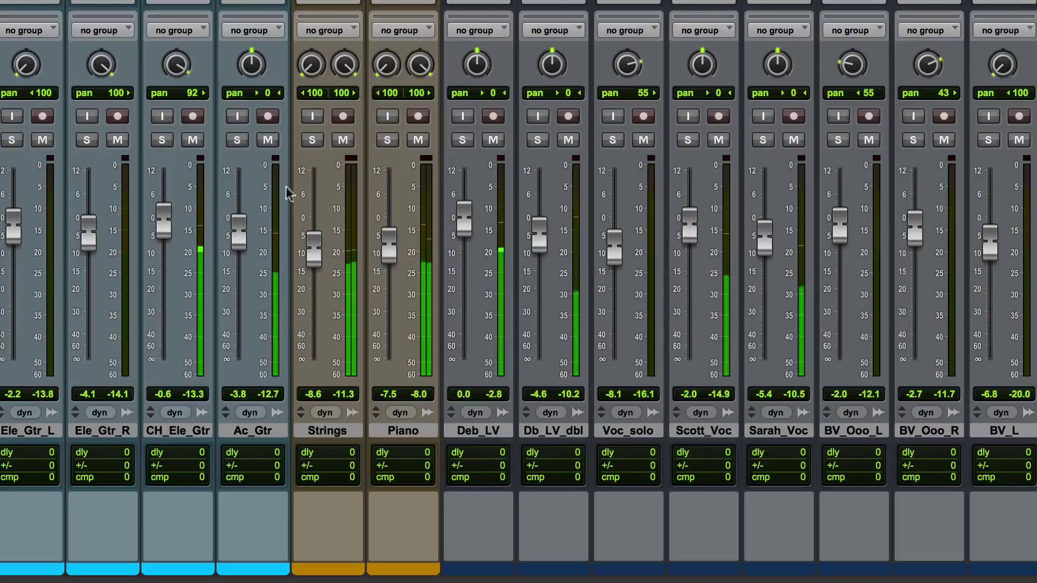
# Pan Ac_Gtr 100 left, compare it with CH_Ele_Gtr in solo, clear the solos, and set Ac_Gtr to -4.6 dB.
pyautogui.moveTo(250, 65); pyautogui.dragTo(235, 147)
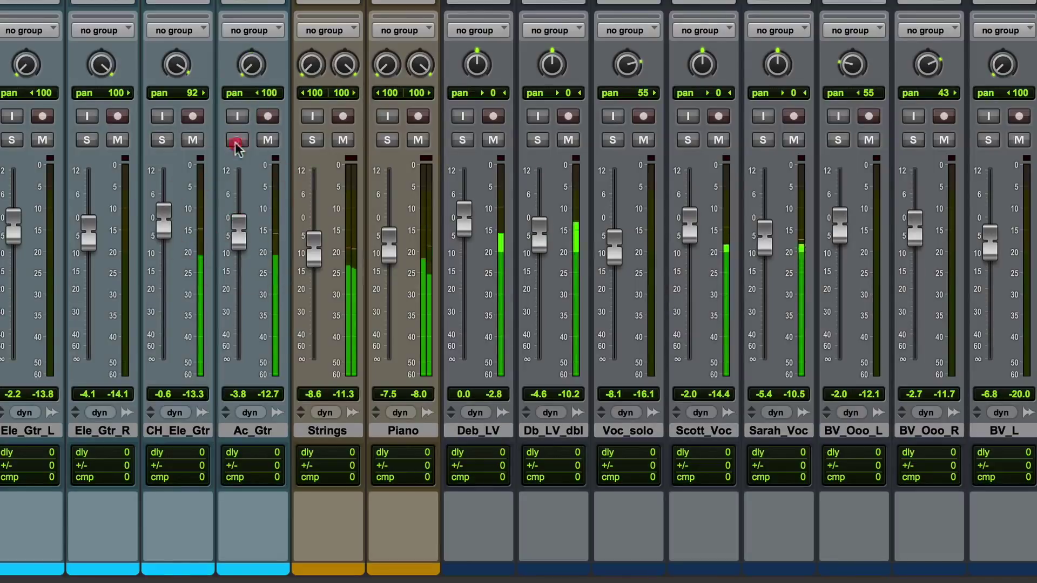
pyautogui.click(236, 142)
pyautogui.click(162, 141)
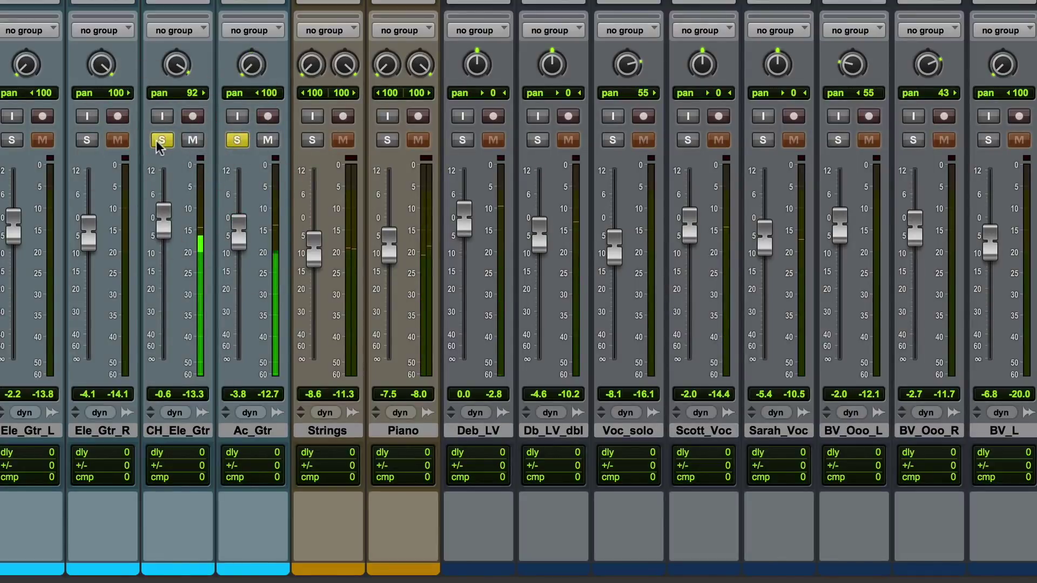
pyautogui.keyDown('alt'); pyautogui.click(160, 141); pyautogui.keyUp('alt')
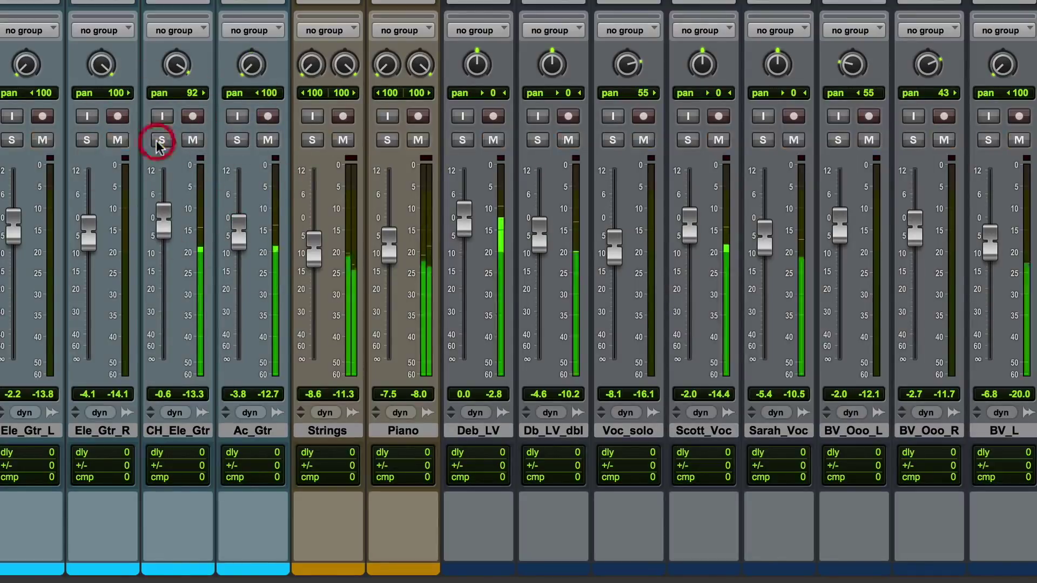
pyautogui.moveTo(238, 229); pyautogui.dragTo(238, 233)
pyautogui.click(162, 223)
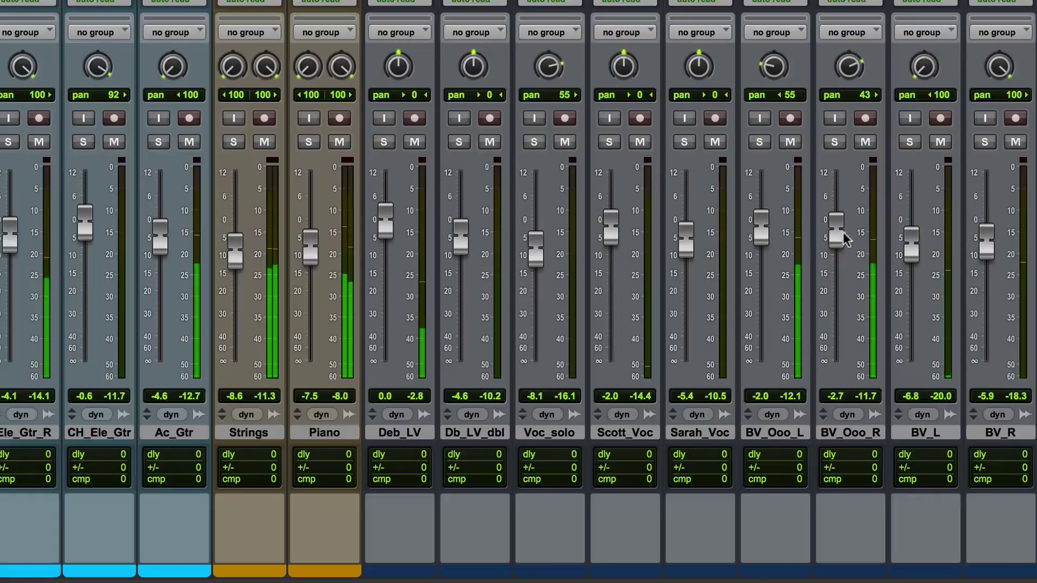
# Raise BV_Ooo_R slightly and set Ele_Gtr_L to -0.6 dB, Ele_Gtr_R to -1.7 dB and Gtr_solo to -2.0 dB.
pyautogui.moveTo(841, 233); pyautogui.dragTo(841, 226)
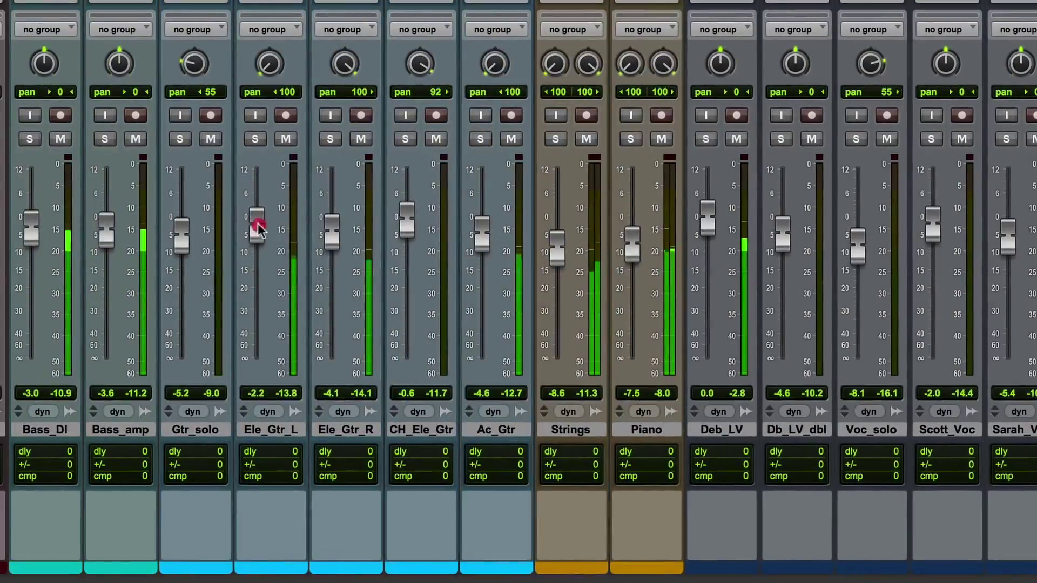
pyautogui.click(257, 223)
pyautogui.moveTo(327, 230); pyautogui.dragTo(326, 220)
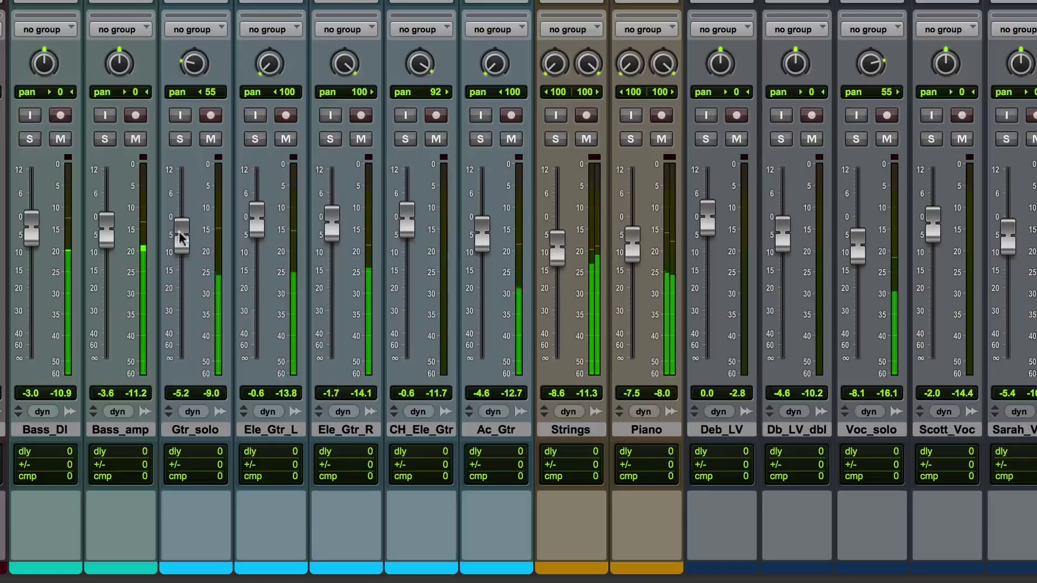
pyautogui.moveTo(180, 224); pyautogui.dragTo(181, 217)
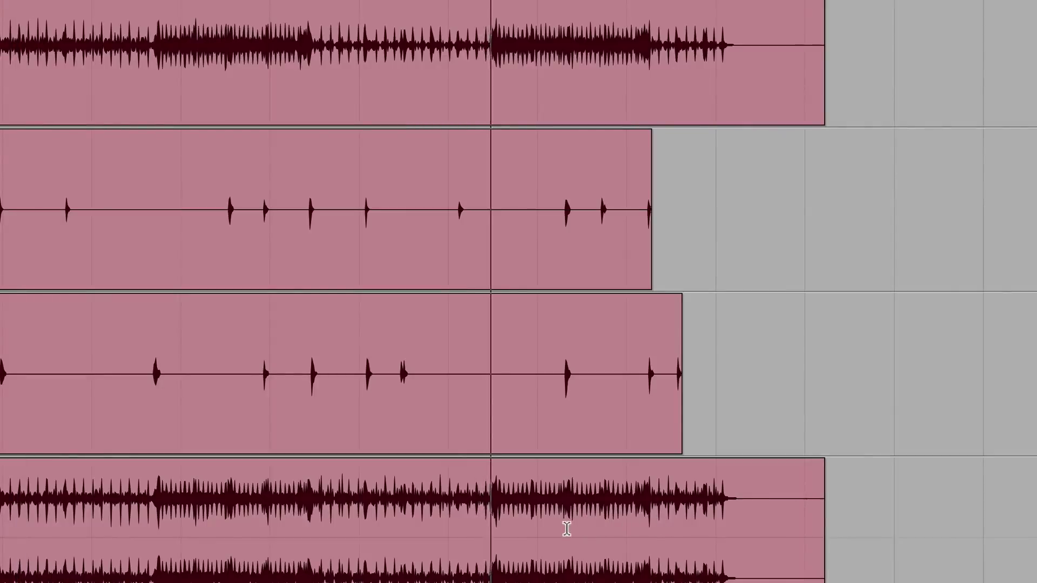
# Return to the mixer and raise the CH_Ele_Gtr fader to -0.1 dB.
pyautogui.press('super+equal')
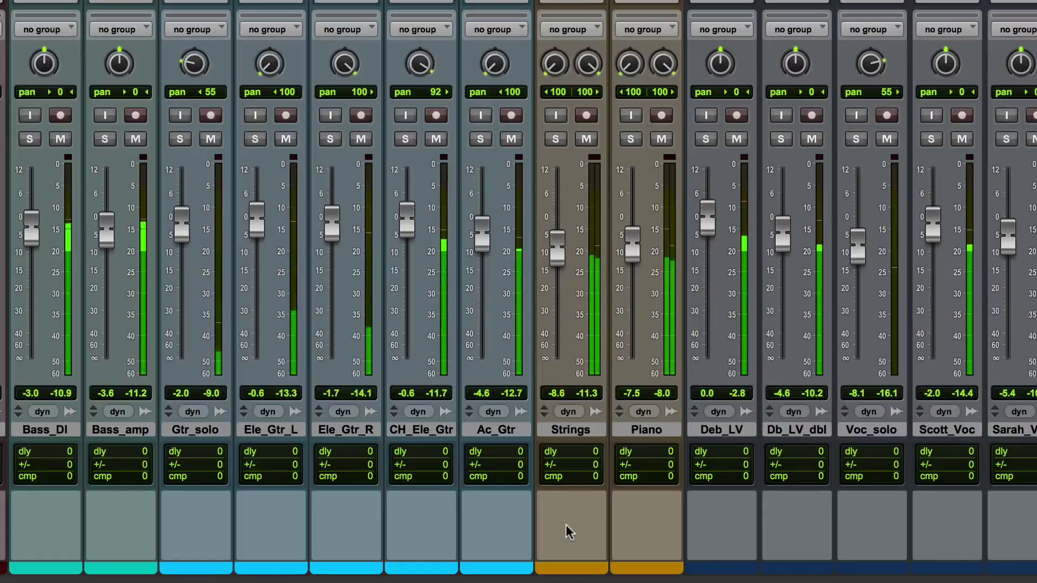
pyautogui.click(406, 218)
pyautogui.moveTo(406, 219); pyautogui.dragTo(406, 213)
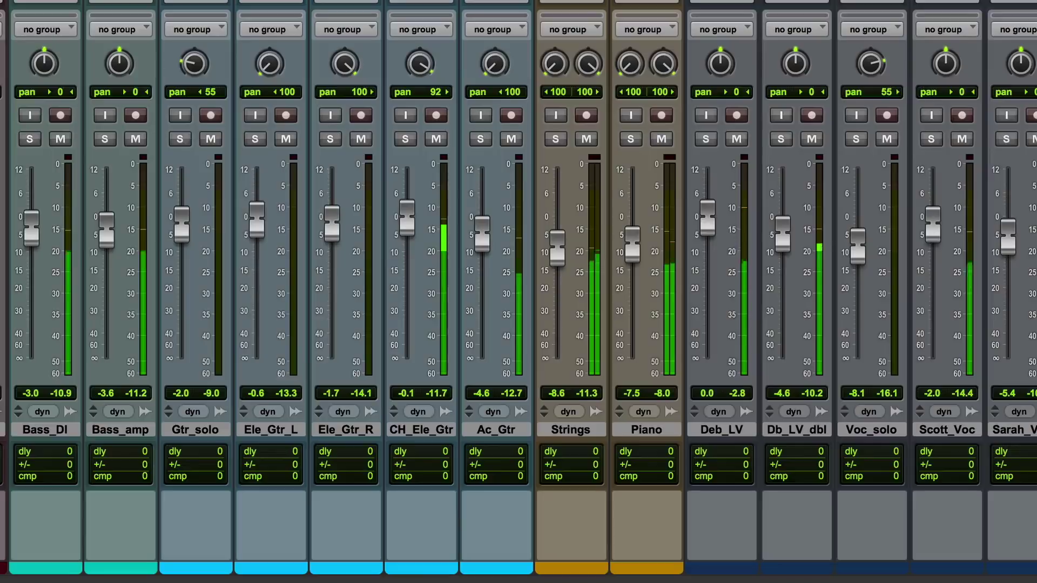
# Set the Db_LV_dbl fader to -2.0 dB and raise the Sarah_Voc and Scott_Voc faders slightly.
pyautogui.moveTo(785, 241); pyautogui.dragTo(784, 229)
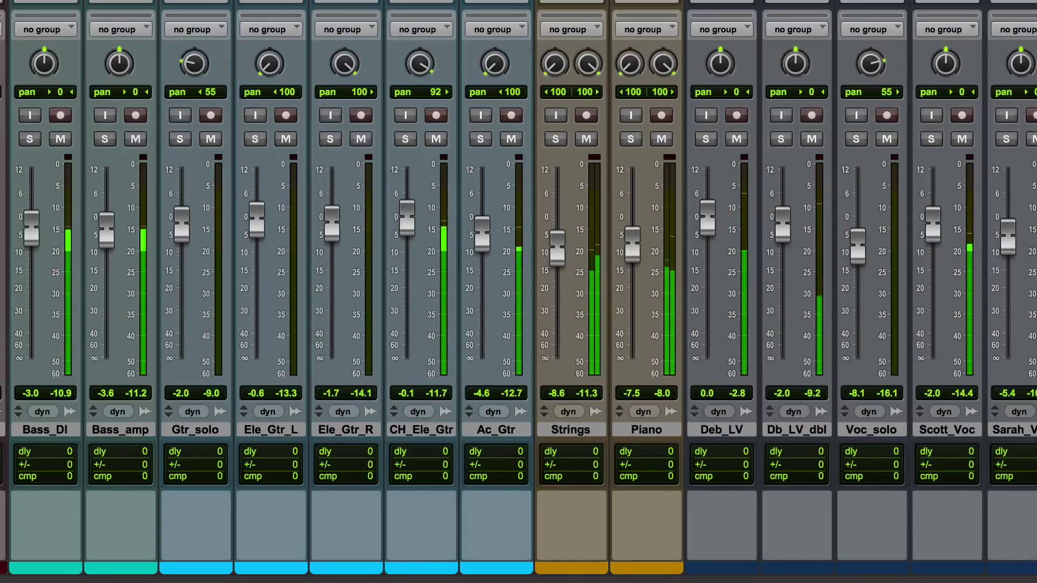
pyautogui.moveTo(999, 243); pyautogui.dragTo(1004, 231)
pyautogui.click(932, 226)
pyautogui.moveTo(932, 226); pyautogui.dragTo(928, 225)
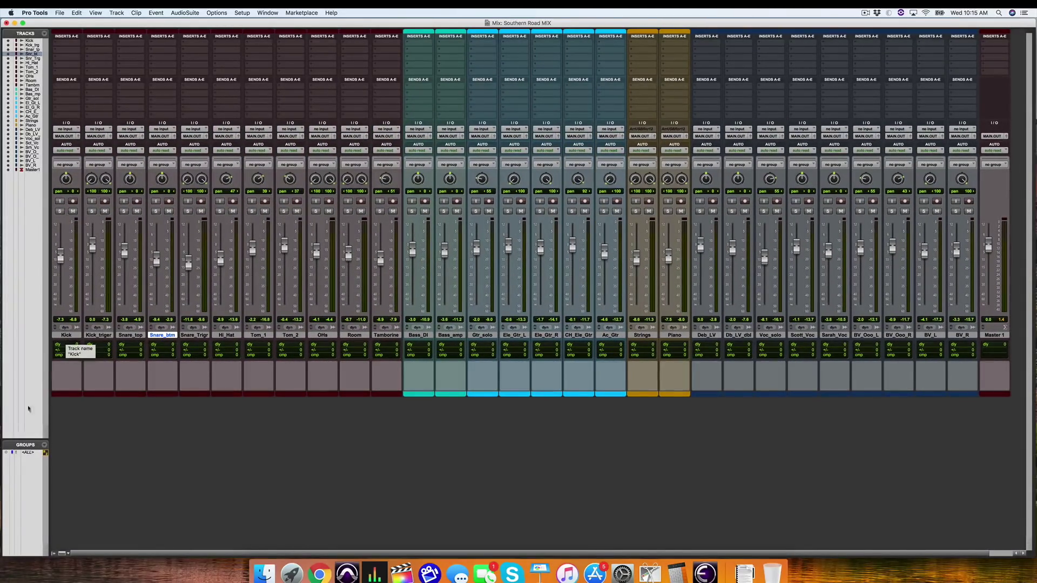
# Activate the ALL group and lower every fader together by about 4 dB.
pyautogui.click(28, 453)
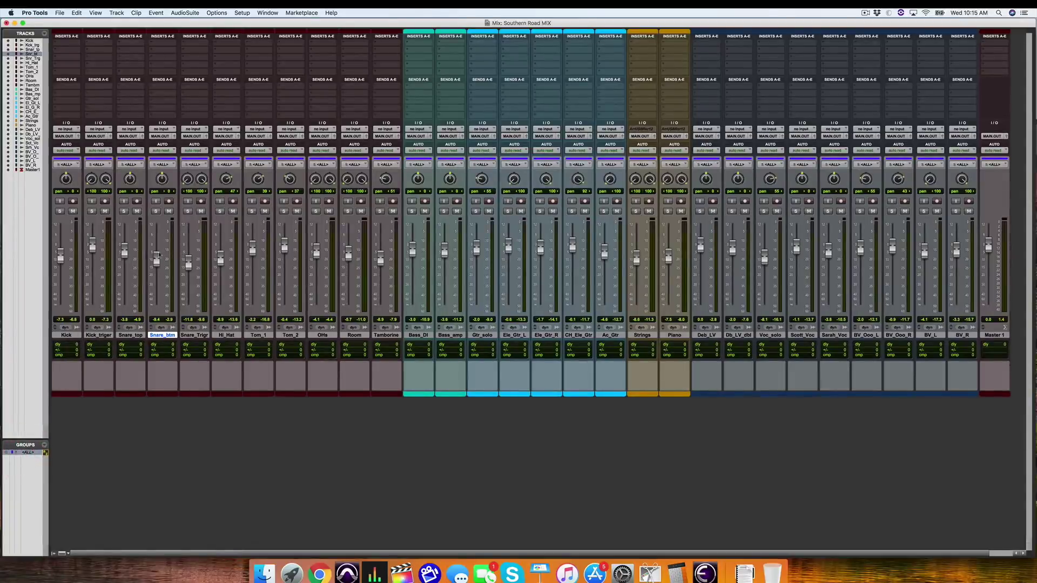
pyautogui.moveTo(156, 258); pyautogui.dragTo(157, 264)
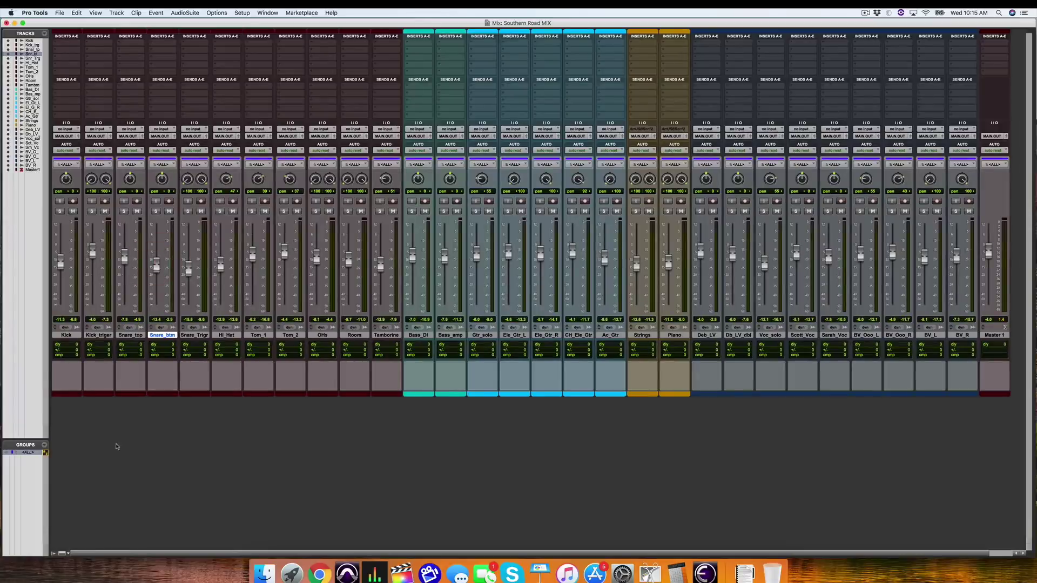
# Deactivate the ALL group and reset only the Master 1 fader to 0.0 dB.
pyautogui.click(24, 452)
pyautogui.keyDown('alt'); pyautogui.click(988, 251); pyautogui.keyUp('alt')
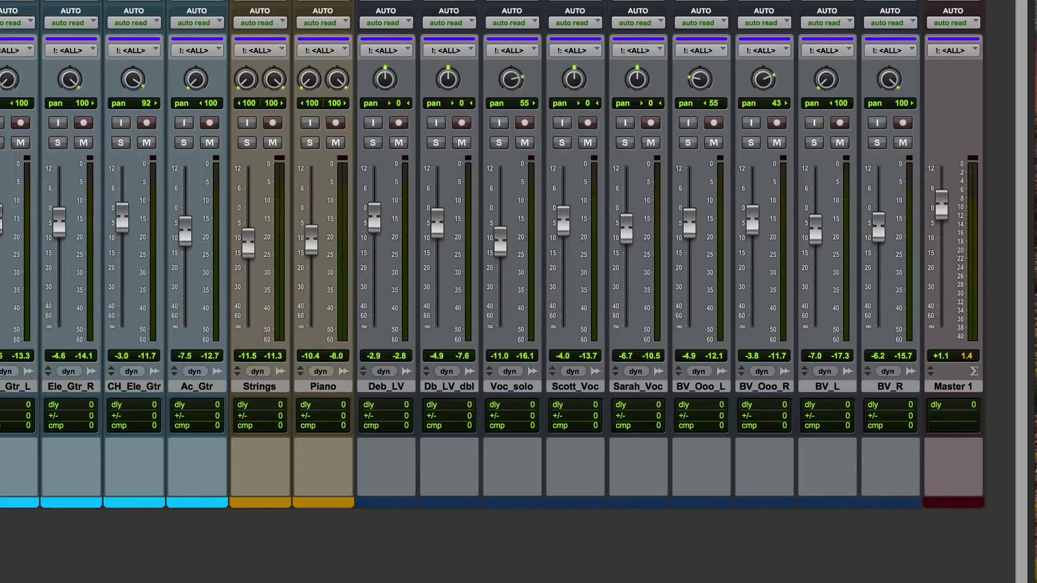
pyautogui.hotkey('ctrl', 'shift', 'g')
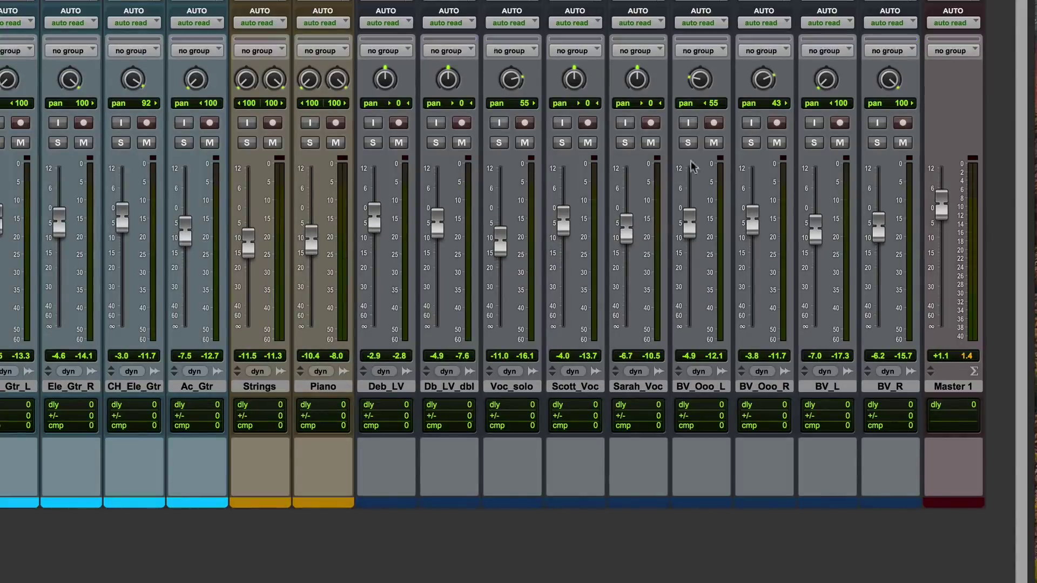
pyautogui.keyDown('alt'); pyautogui.click(941, 204); pyautogui.keyUp('alt')
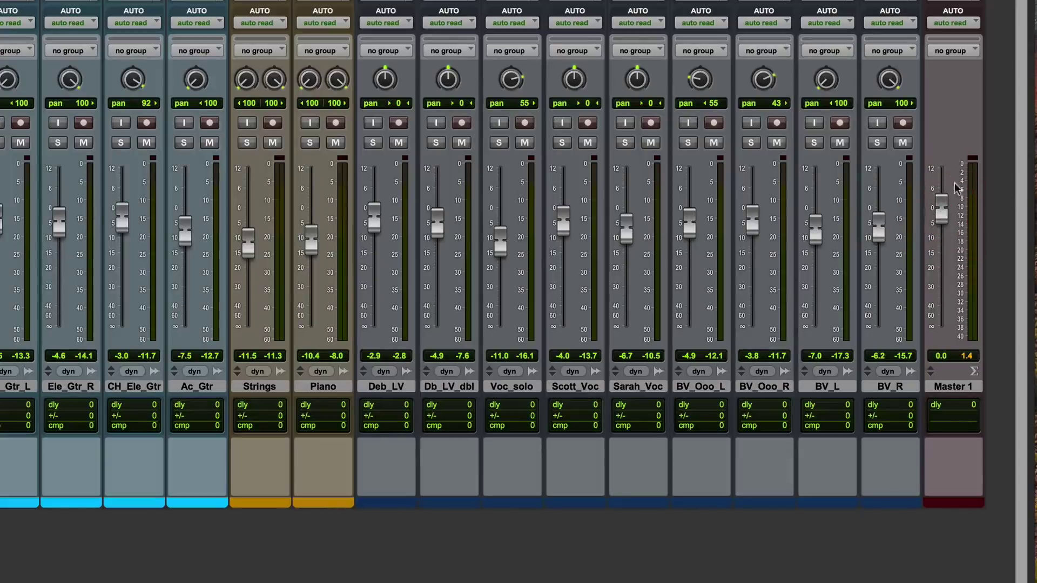